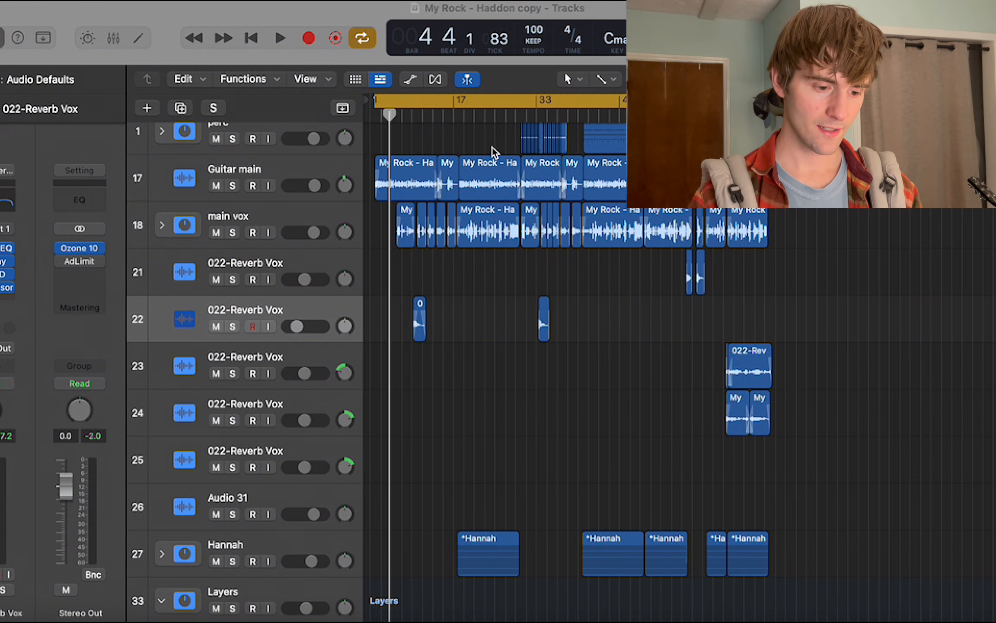
Look over the main vox, Reverb Vox, Hannah and Layers tracks in the arrangement.
{"action": "scroll", "coordinate": [493, 152], "scroll_direction": "down", "scroll_amount": 4}
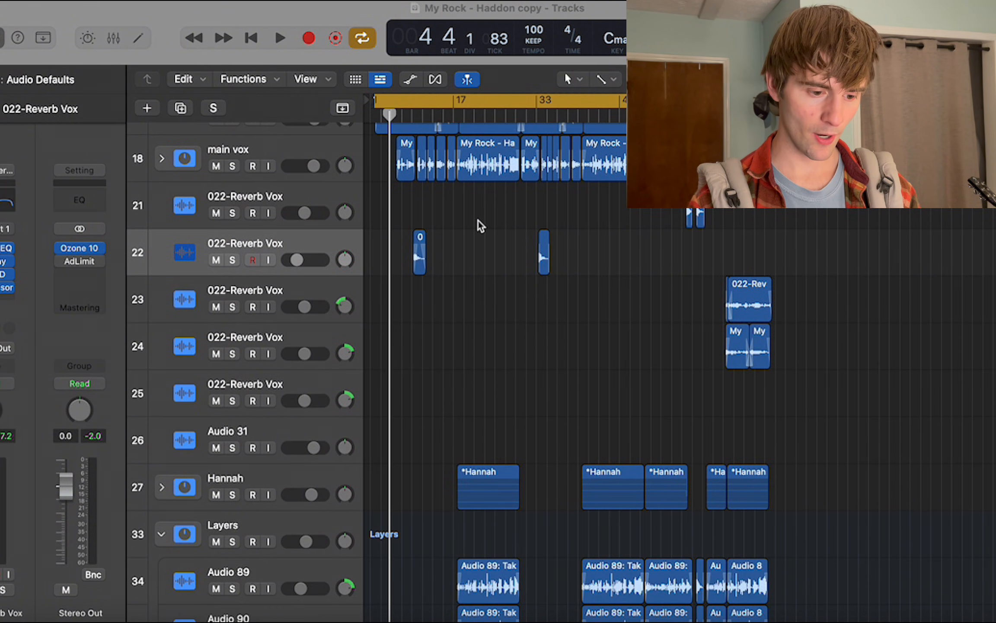
{"action": "scroll", "coordinate": [480, 225], "scroll_direction": "up", "scroll_amount": 3}
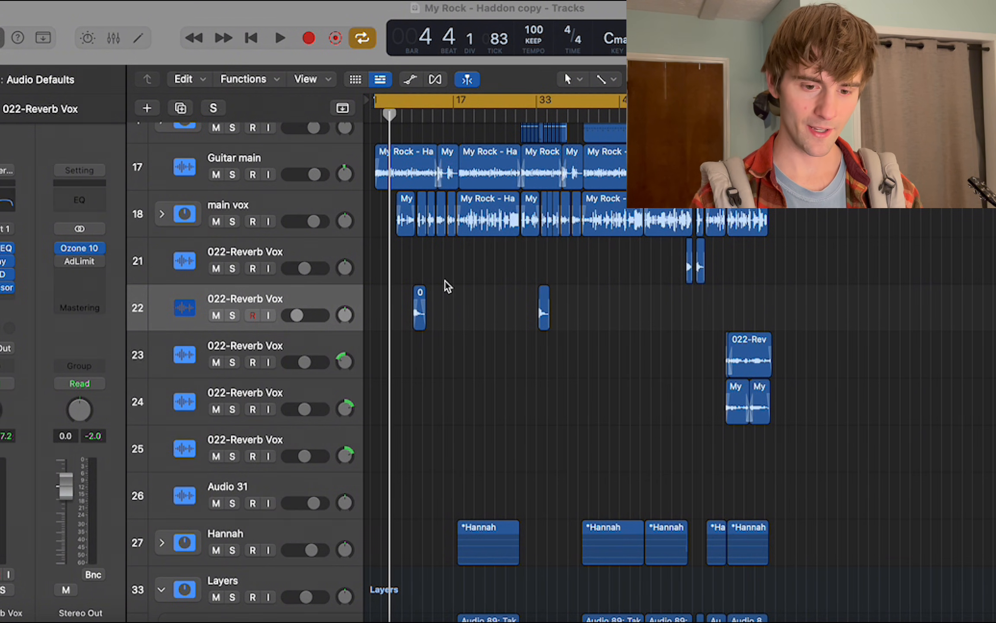
{"action": "scroll", "coordinate": [447, 286], "scroll_direction": "down", "scroll_amount": 2}
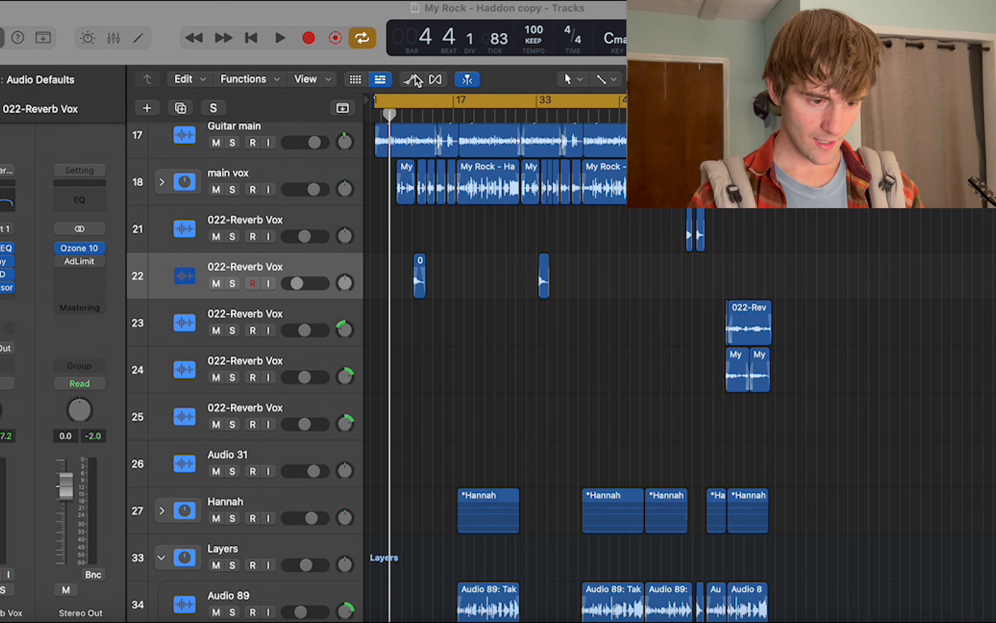
{"action": "left_click", "coordinate": [372, 16]}
{"action": "key", "text": "super+Right"}
{"action": "scroll", "coordinate": [434, 298], "scroll_direction": "down", "scroll_amount": 5}
{"action": "key", "text": "super+Right"}
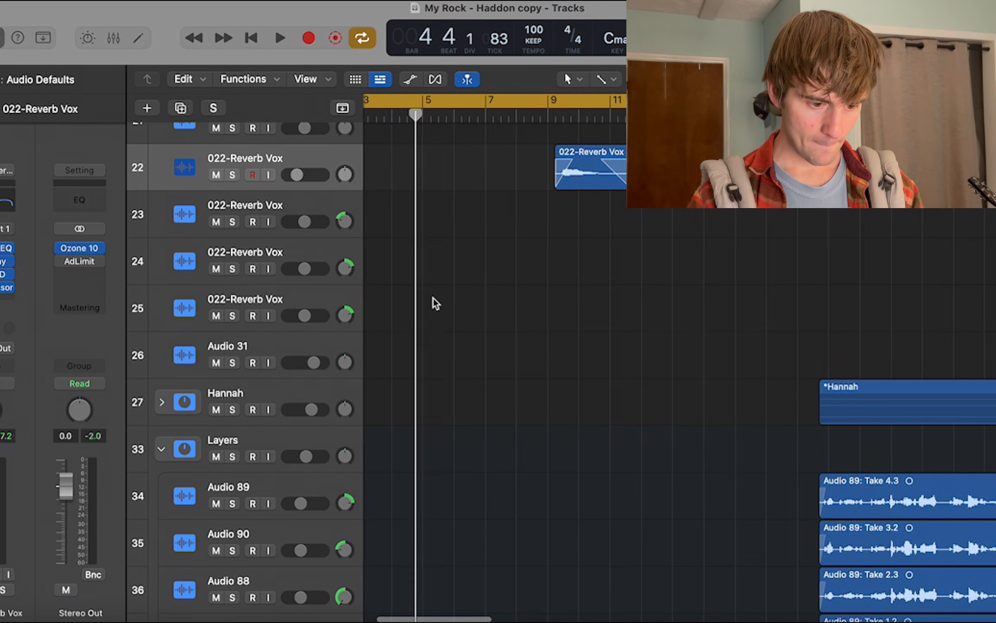
{"action": "scroll", "coordinate": [433, 298], "scroll_direction": "up", "scroll_amount": 5}
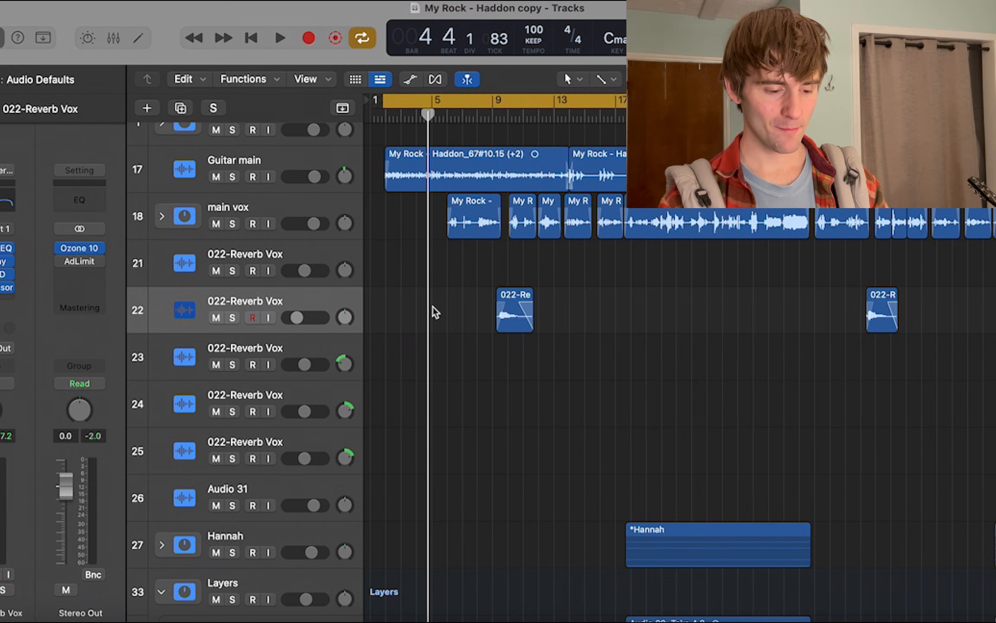
Preview the audio file In Your Arms.mp3, listening from the beginning and again from about 02:32.
{"action": "left_click", "coordinate": [229, 621]}
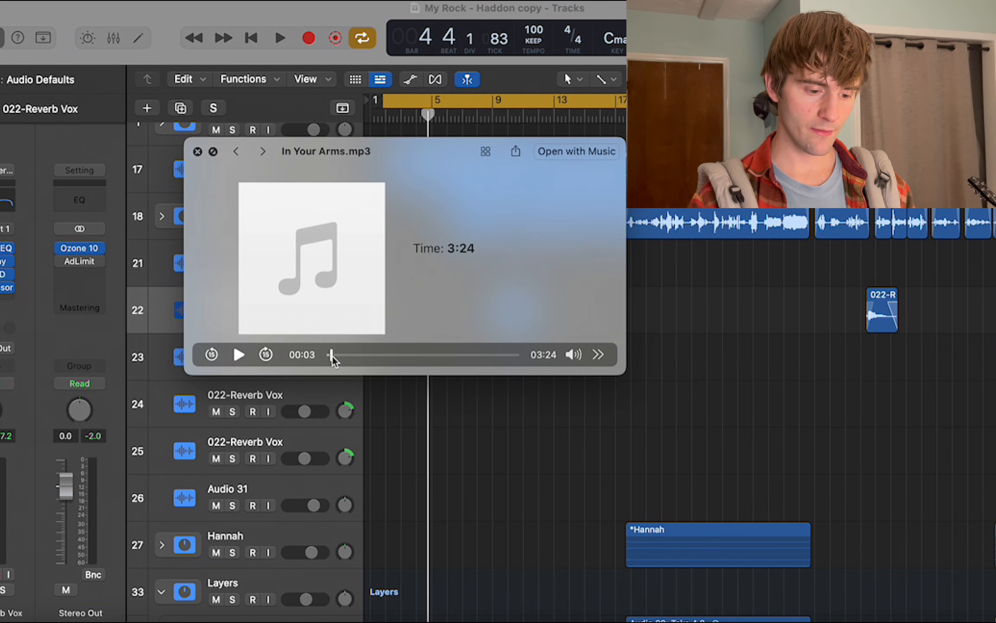
{"action": "left_click_drag", "start_coordinate": [332, 355], "coordinate": [304, 357]}
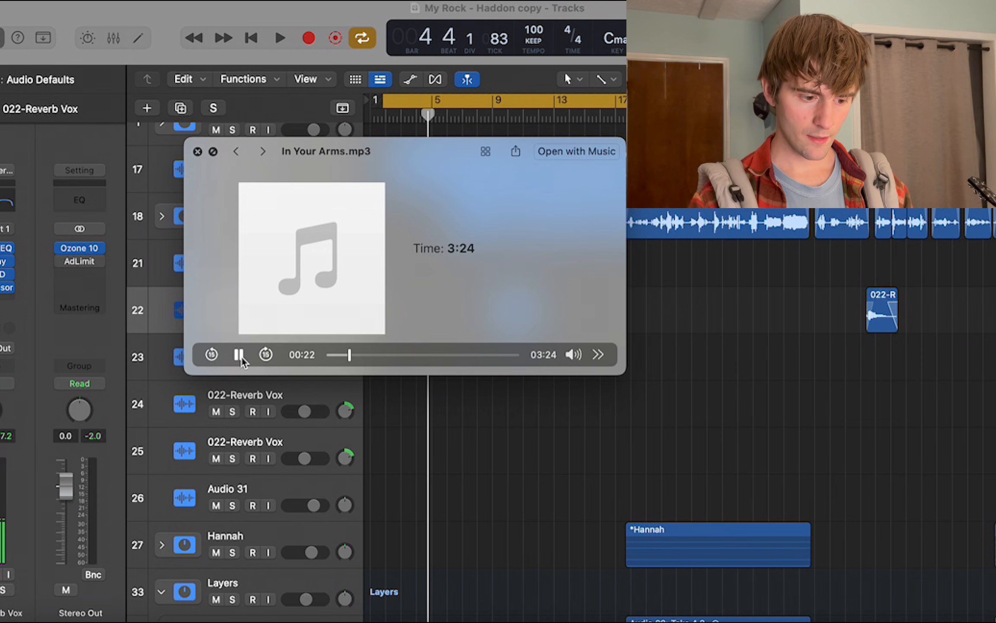
{"action": "left_click", "coordinate": [470, 355]}
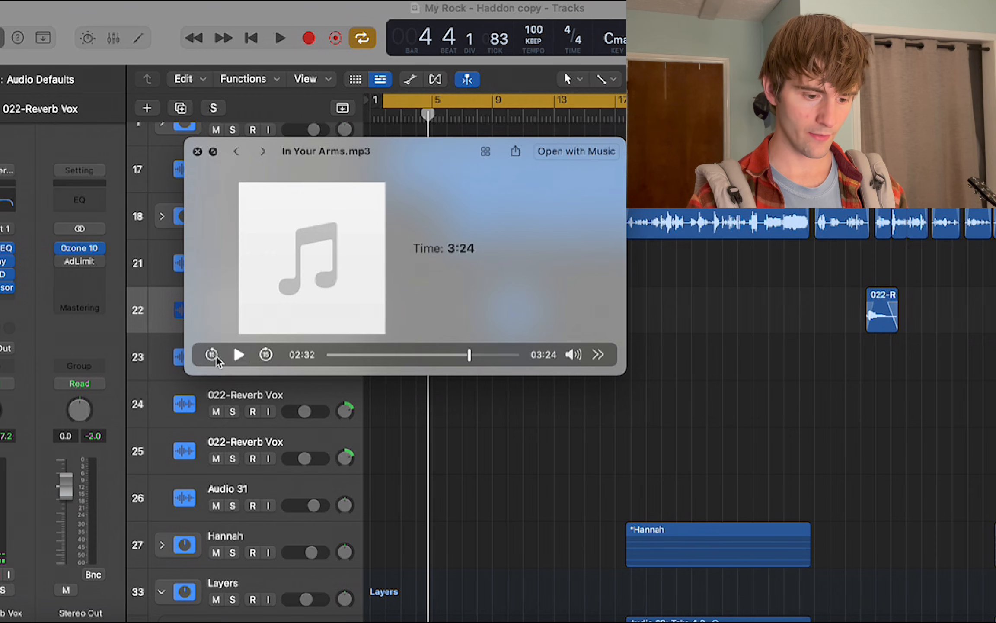
{"action": "left_click", "coordinate": [238, 356]}
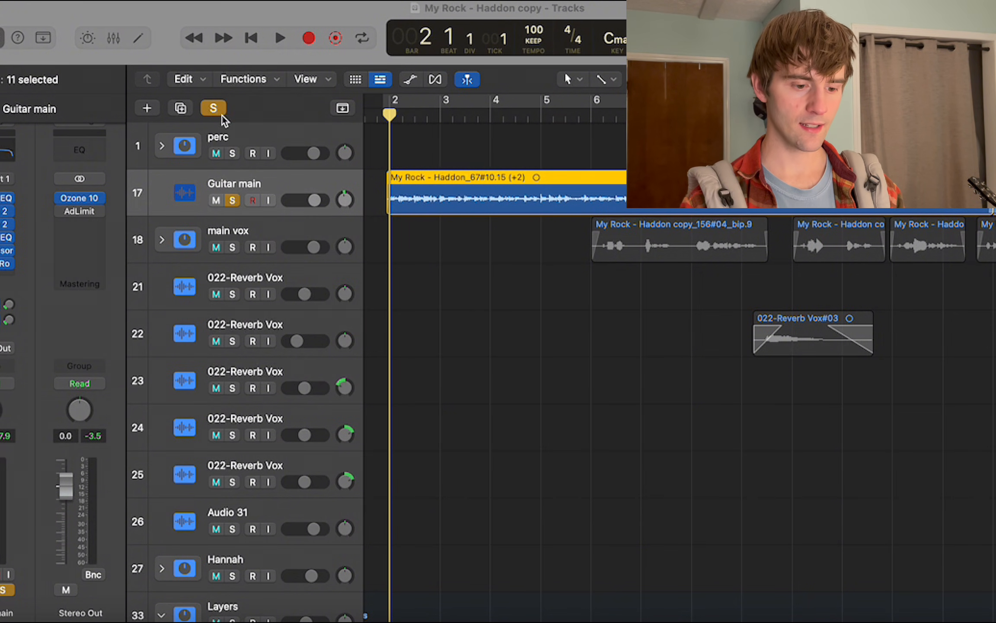
Play the soloed Guitar main track and set a cycle range from bar 2 to bar 6.
{"action": "scroll", "coordinate": [294, 219], "scroll_direction": "up", "scroll_amount": 20}
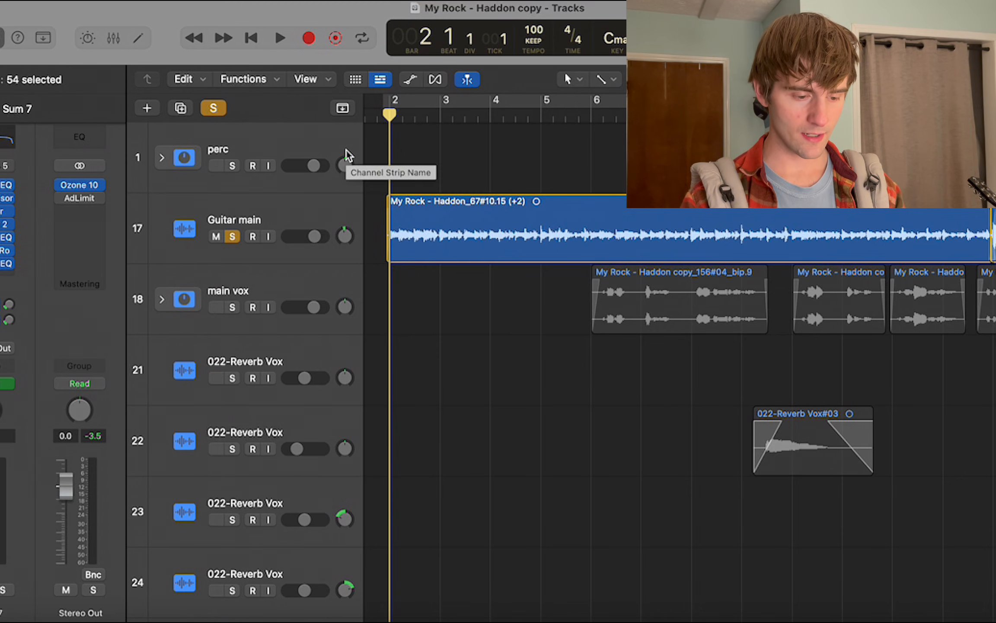
{"action": "key", "text": "space"}
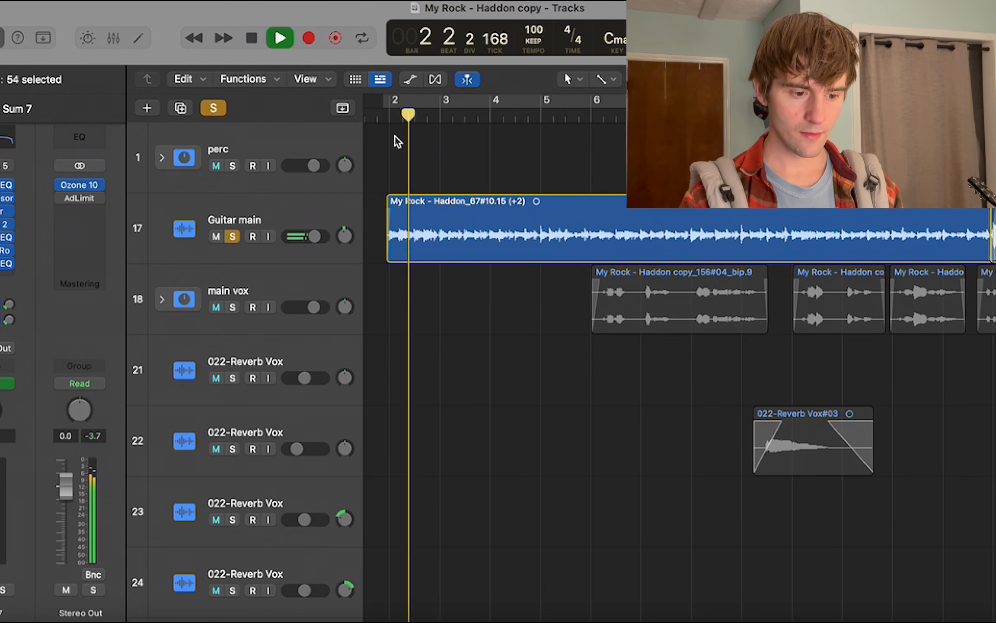
{"action": "left_click_drag", "start_coordinate": [394, 106], "coordinate": [585, 135]}
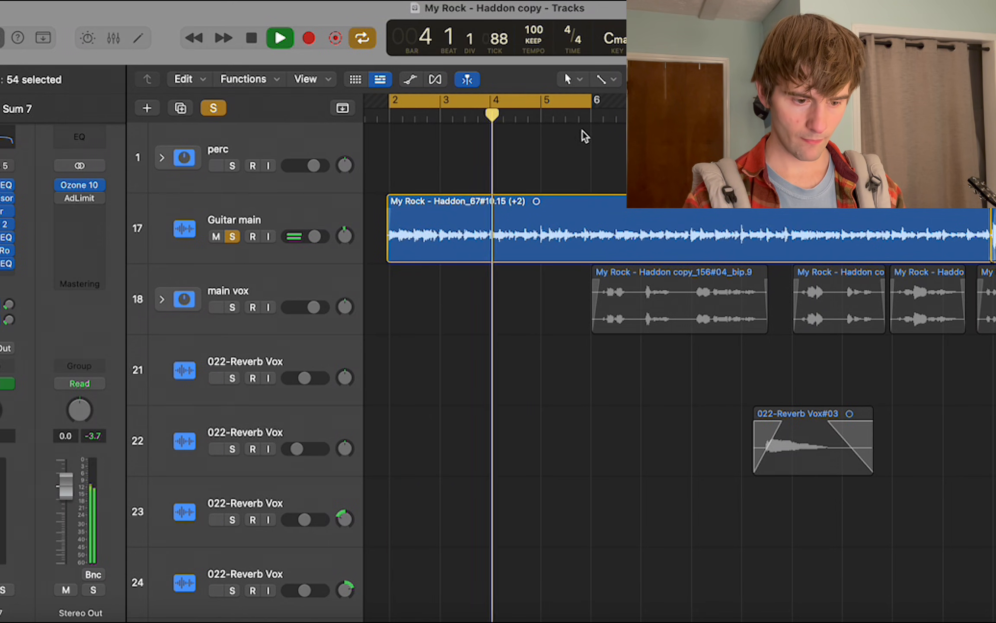
Look through the Guitar main regions and the lower track stacks during playback, and stop playback.
{"action": "scroll", "coordinate": [585, 137], "scroll_direction": "down", "scroll_amount": 5}
{"action": "scroll", "coordinate": [584, 136], "scroll_direction": "down", "scroll_amount": 2}
{"action": "scroll", "coordinate": [547, 208], "scroll_direction": "right", "scroll_amount": 5}
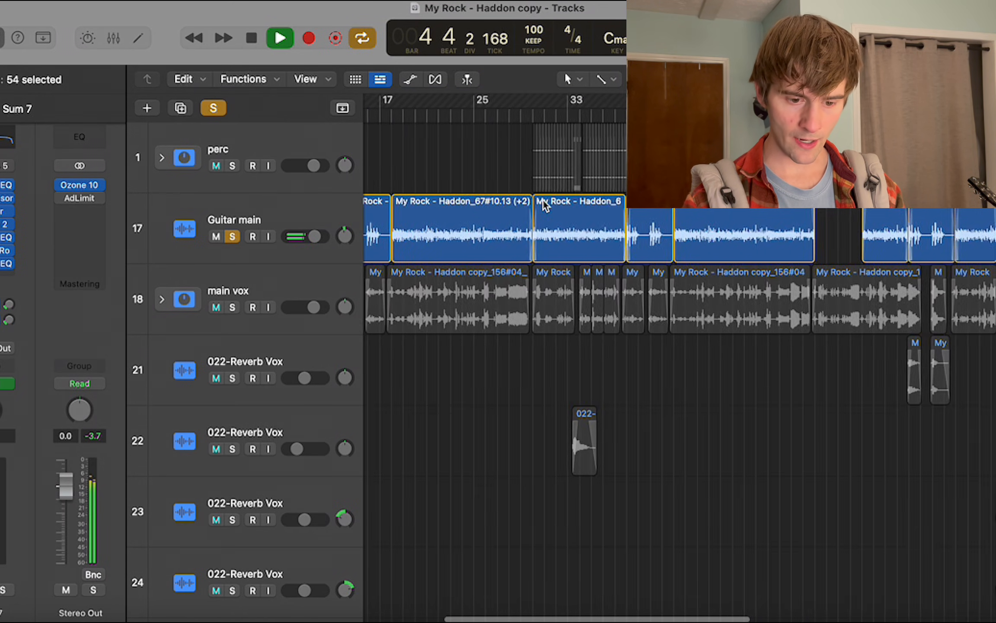
{"action": "scroll", "coordinate": [547, 208], "scroll_direction": "left", "scroll_amount": 5}
{"action": "scroll", "coordinate": [546, 206], "scroll_direction": "right", "scroll_amount": 1}
{"action": "scroll", "coordinate": [546, 206], "scroll_direction": "down", "scroll_amount": 3}
{"action": "scroll", "coordinate": [546, 206], "scroll_direction": "up", "scroll_amount": 5}
{"action": "scroll", "coordinate": [546, 205], "scroll_direction": "left", "scroll_amount": 3}
{"action": "scroll", "coordinate": [546, 206], "scroll_direction": "up", "scroll_amount": 1}
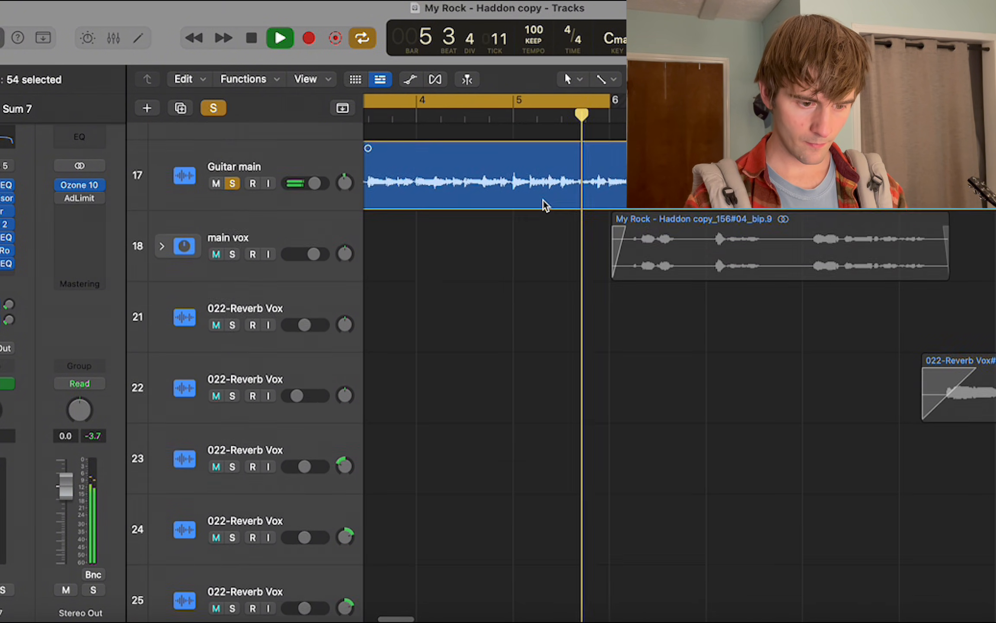
{"action": "scroll", "coordinate": [546, 206], "scroll_direction": "down", "scroll_amount": 8}
{"action": "scroll", "coordinate": [546, 205], "scroll_direction": "left", "scroll_amount": 3}
{"action": "scroll", "coordinate": [544, 202], "scroll_direction": "down", "scroll_amount": 15}
{"action": "key", "text": "space"}
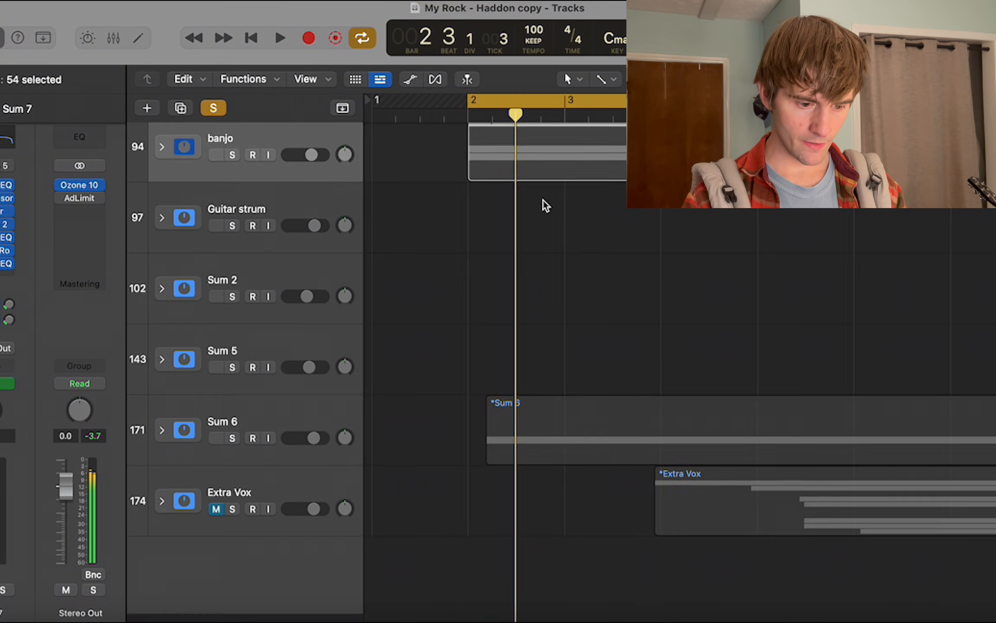
Expand the Sum 7 track stack, solo it and start playback.
{"action": "scroll", "coordinate": [544, 203], "scroll_direction": "up", "scroll_amount": 3}
{"action": "left_click", "coordinate": [161, 215]}
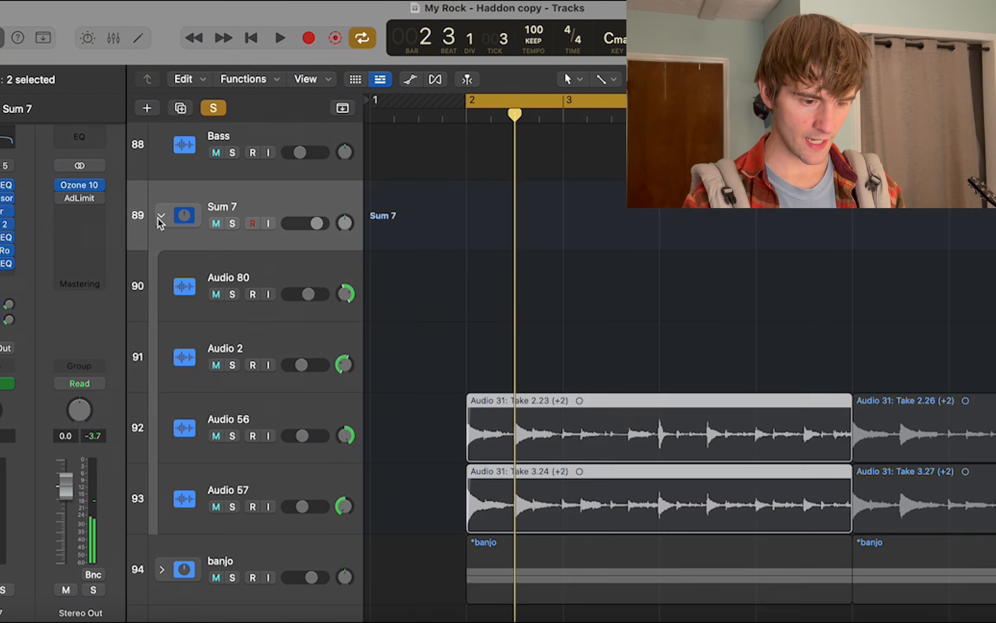
{"action": "left_click", "coordinate": [279, 208]}
{"action": "left_click", "coordinate": [232, 223]}
{"action": "key", "text": "space"}
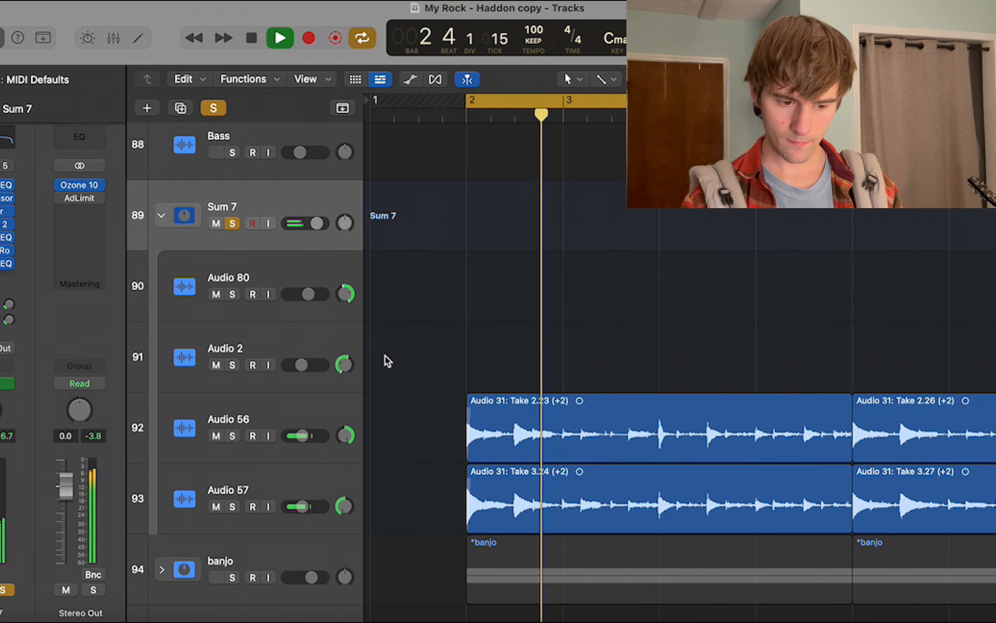
Select the first regions on Audio 56 and Audio 57, starting at bar 2.
{"action": "scroll", "coordinate": [386, 360], "scroll_direction": "down", "scroll_amount": 2}
{"action": "scroll", "coordinate": [387, 360], "scroll_direction": "right", "scroll_amount": 2}
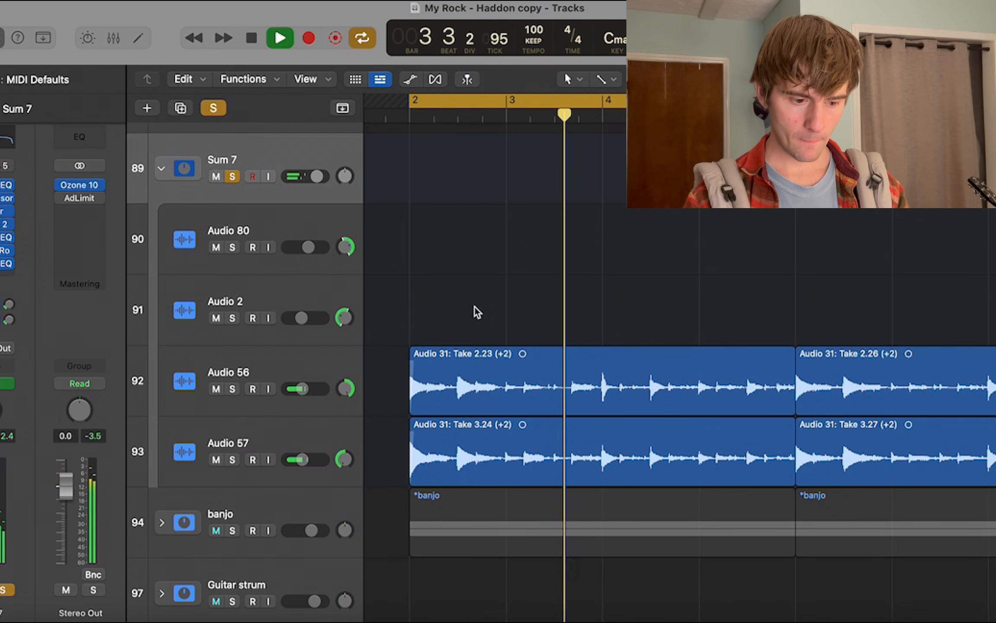
{"action": "left_click", "coordinate": [476, 413]}
{"action": "left_click", "coordinate": [489, 461], "text": "shift"}
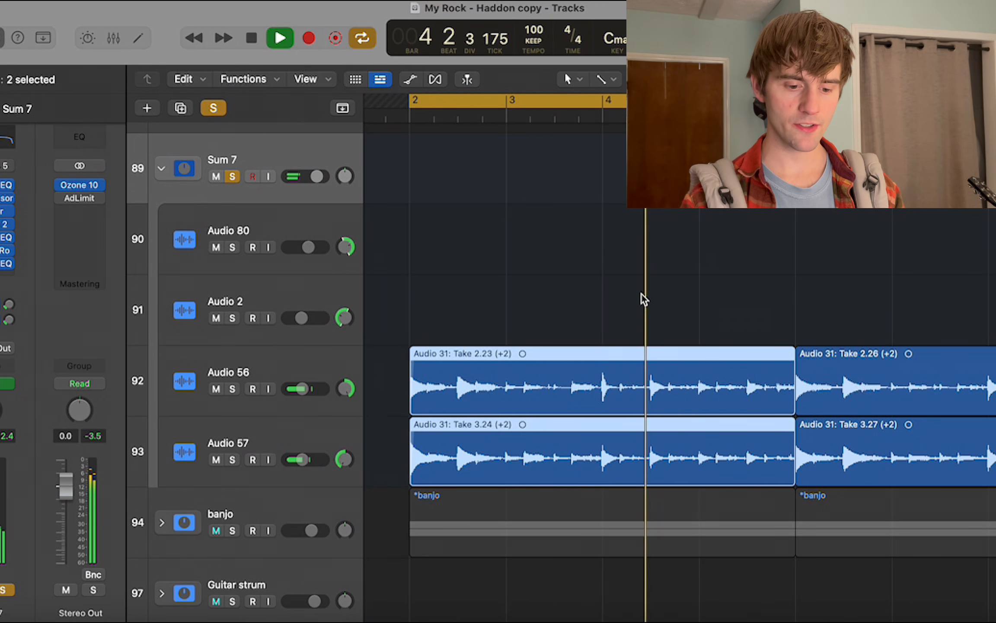
Expand the banjo track stack, solo it as well and play it together with Sum 7.
{"action": "scroll", "coordinate": [642, 304], "scroll_direction": "down", "scroll_amount": 4}
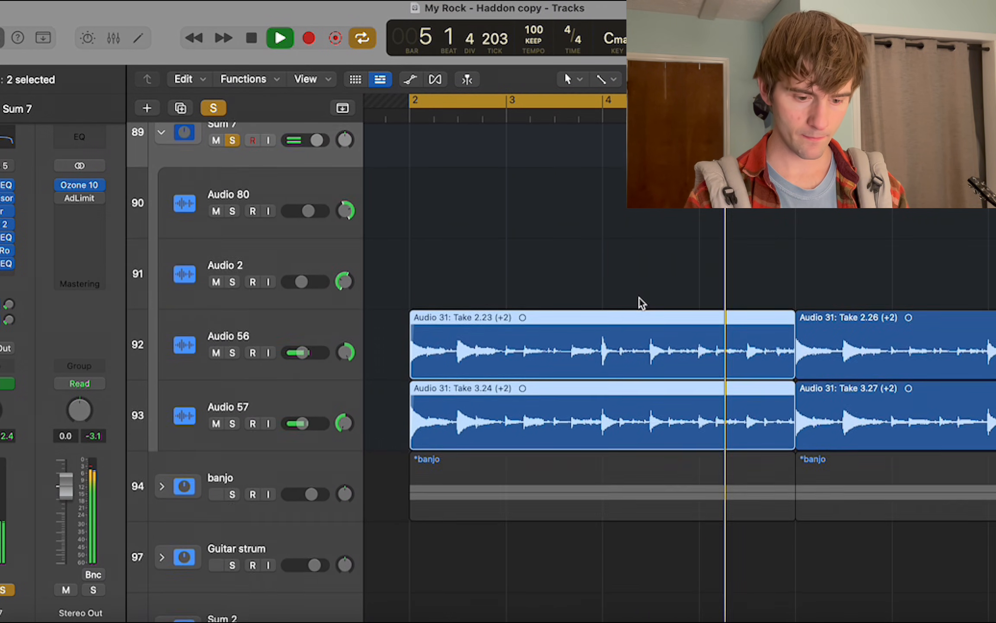
{"action": "left_click", "coordinate": [162, 373]}
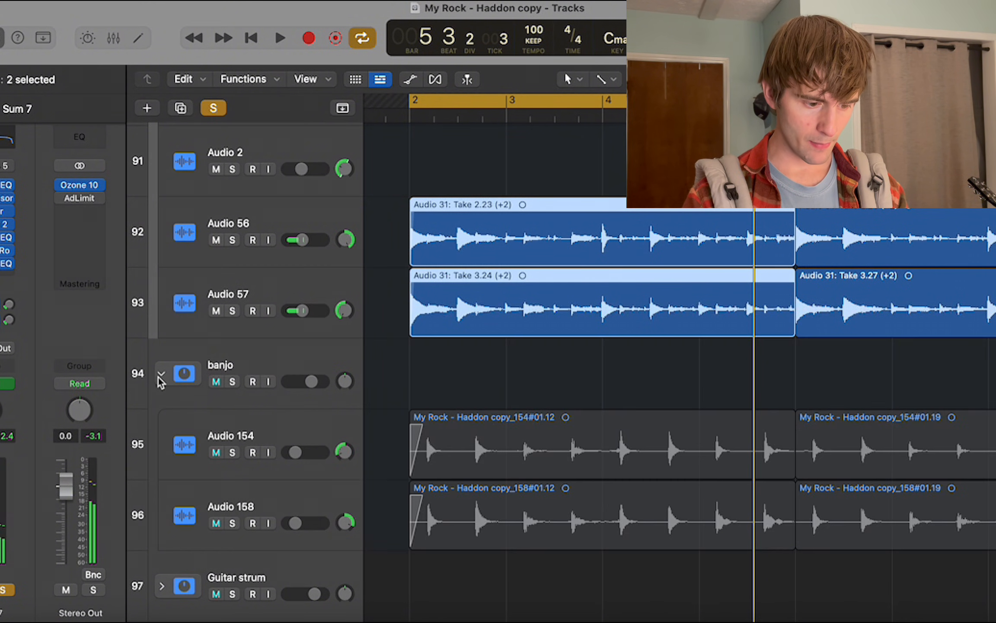
{"action": "scroll", "coordinate": [203, 349], "scroll_direction": "down", "scroll_amount": 2}
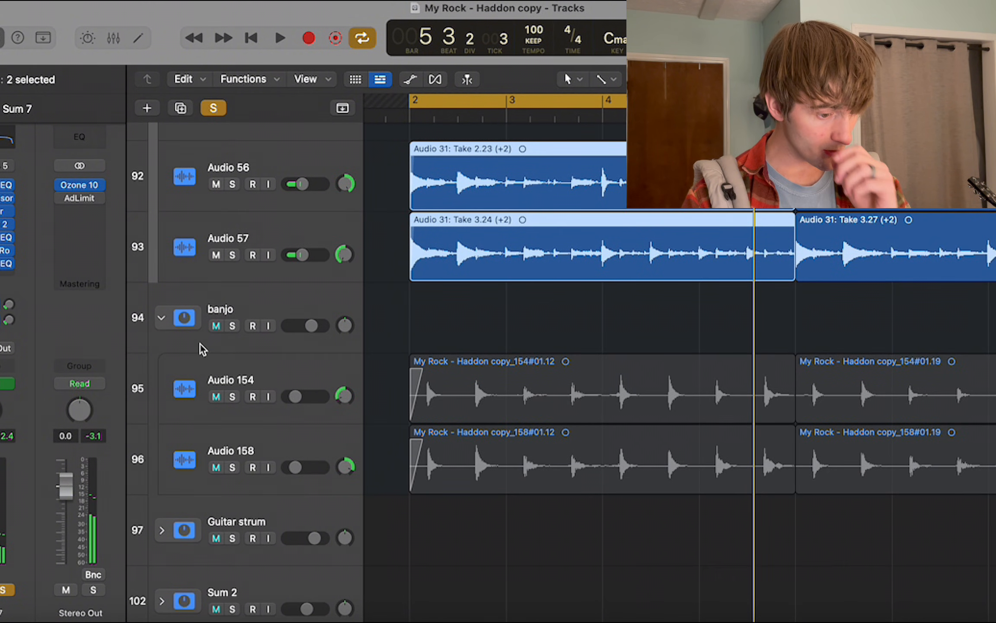
{"action": "left_click", "coordinate": [232, 327]}
{"action": "key", "text": "space"}
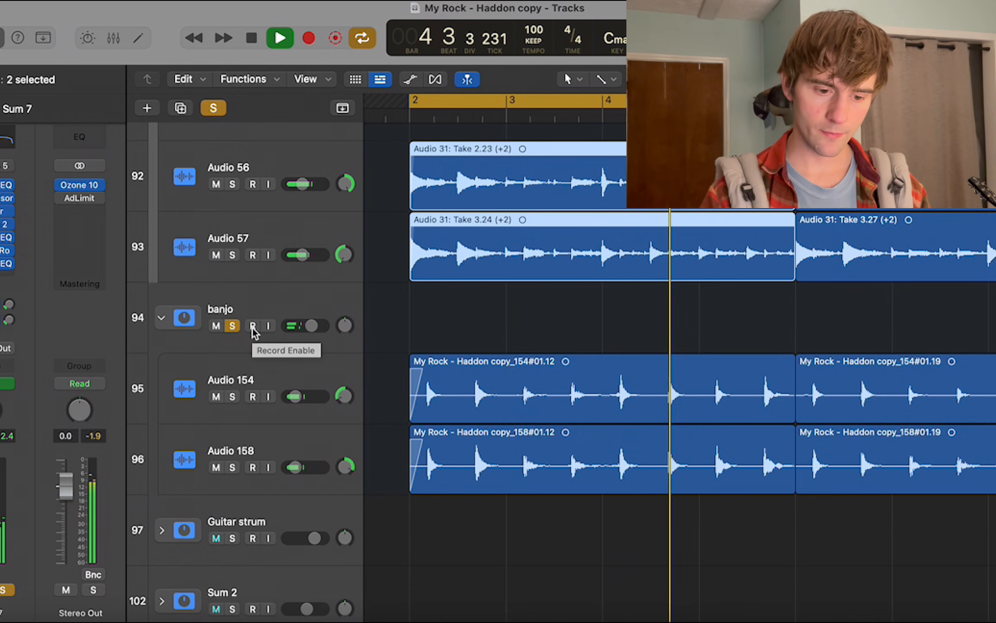
Turn off cycle mode and stop playback after listening to the Sum 7 and banjo tracks.
{"action": "scroll", "coordinate": [252, 328], "scroll_direction": "down", "scroll_amount": 1}
{"action": "scroll", "coordinate": [252, 327], "scroll_direction": "up", "scroll_amount": 2}
{"action": "key", "text": "super+Left"}
{"action": "scroll", "coordinate": [255, 333], "scroll_direction": "up", "scroll_amount": 2}
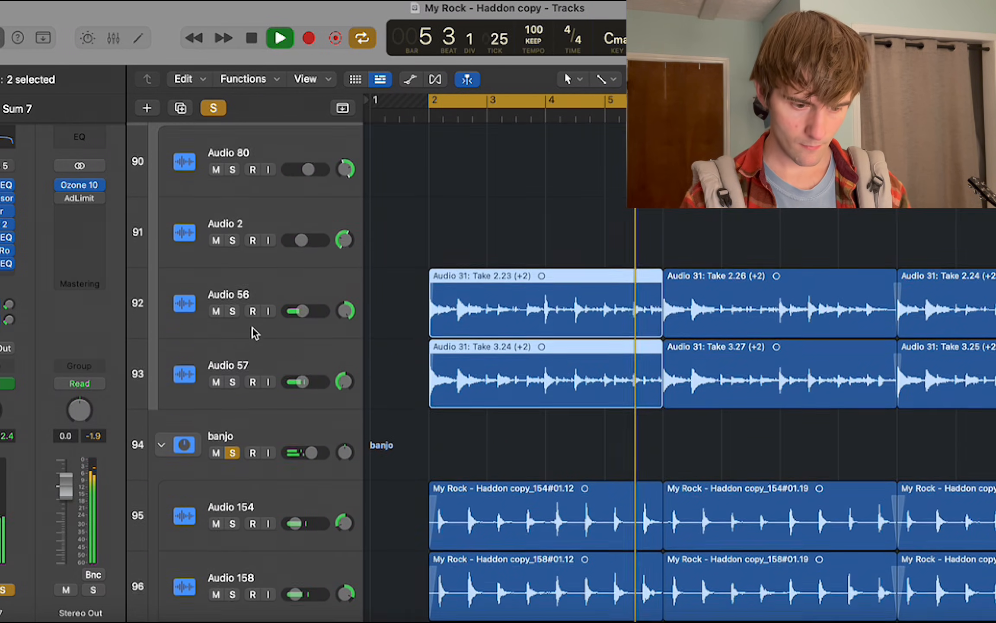
{"action": "scroll", "coordinate": [194, 186], "scroll_direction": "up", "scroll_amount": 5}
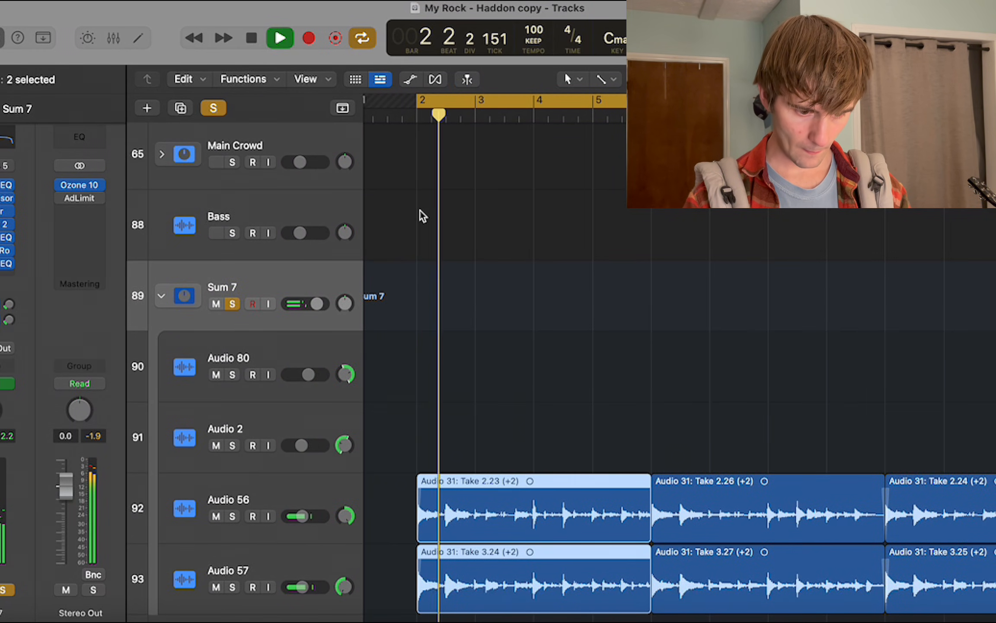
{"action": "scroll", "coordinate": [423, 216], "scroll_direction": "down", "scroll_amount": 10}
{"action": "scroll", "coordinate": [526, 194], "scroll_direction": "left", "scroll_amount": 2}
{"action": "scroll", "coordinate": [526, 194], "scroll_direction": "up", "scroll_amount": 4}
{"action": "key", "text": "c"}
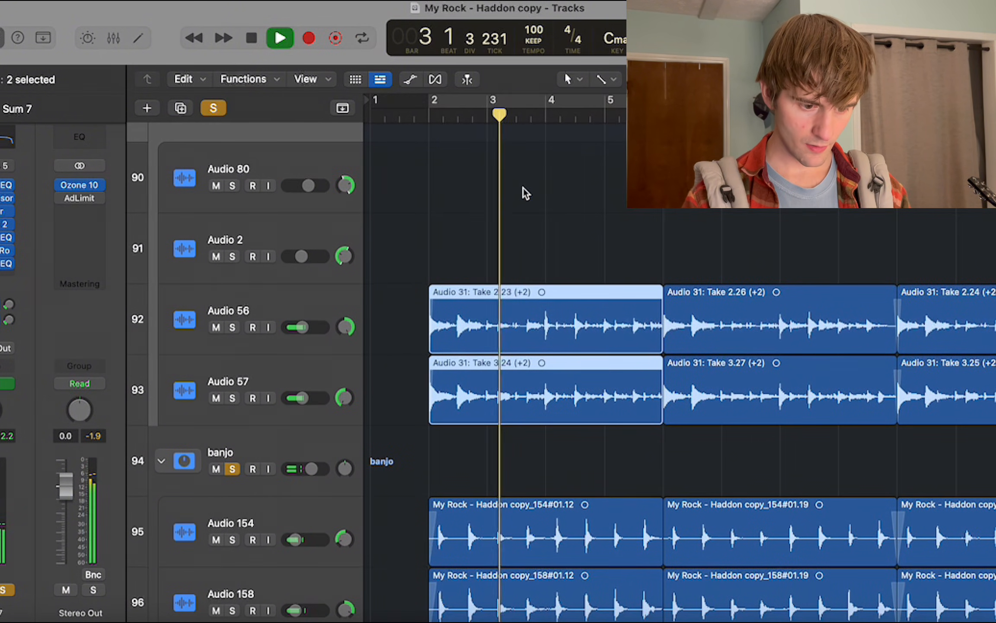
{"action": "key", "text": "space"}
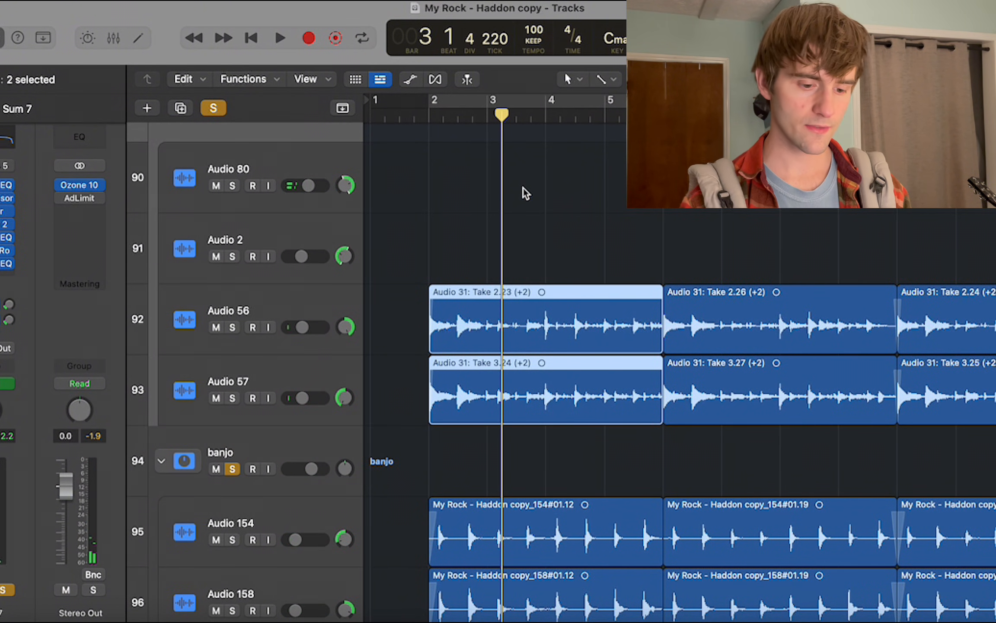
Play the soloed tracks from just after bar 5.
{"action": "scroll", "coordinate": [526, 192], "scroll_direction": "right", "scroll_amount": 2}
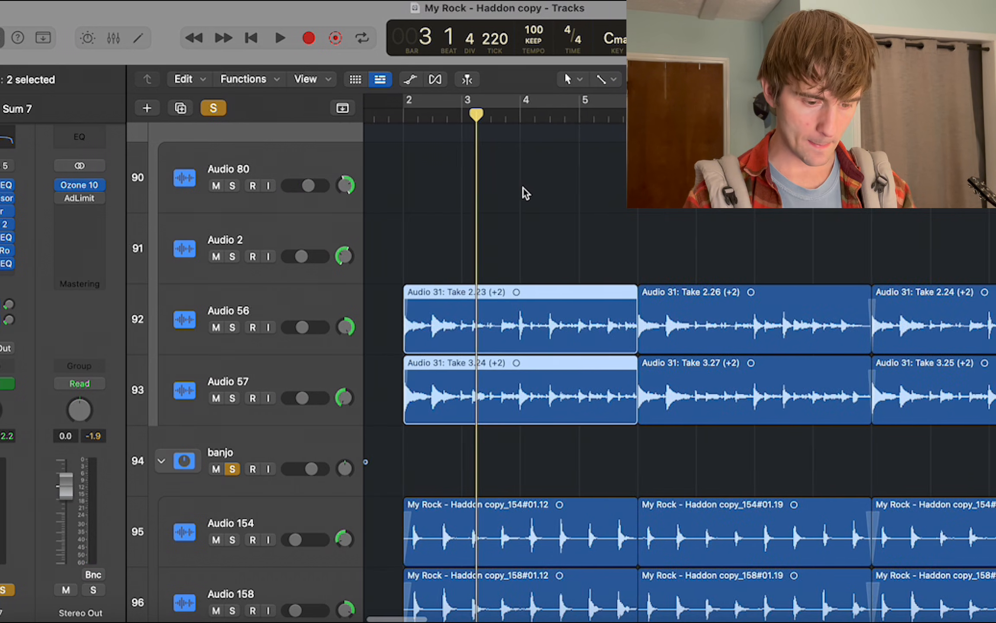
{"action": "scroll", "coordinate": [526, 192], "scroll_direction": "up", "scroll_amount": 1}
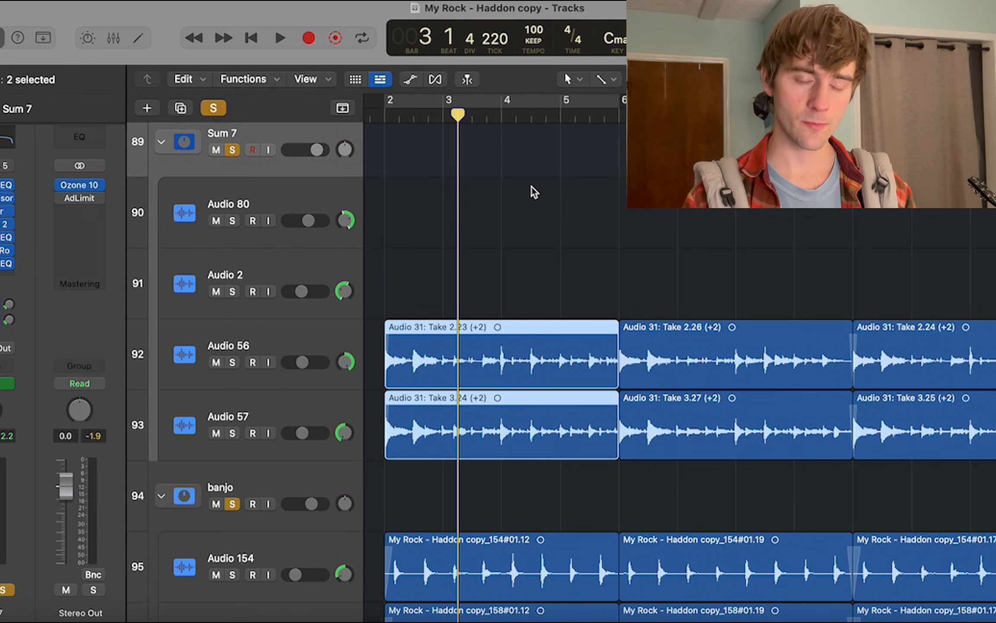
{"action": "scroll", "coordinate": [581, 136], "scroll_direction": "down", "scroll_amount": 2}
{"action": "scroll", "coordinate": [581, 136], "scroll_direction": "right", "scroll_amount": 2}
{"action": "scroll", "coordinate": [558, 132], "scroll_direction": "up", "scroll_amount": 1}
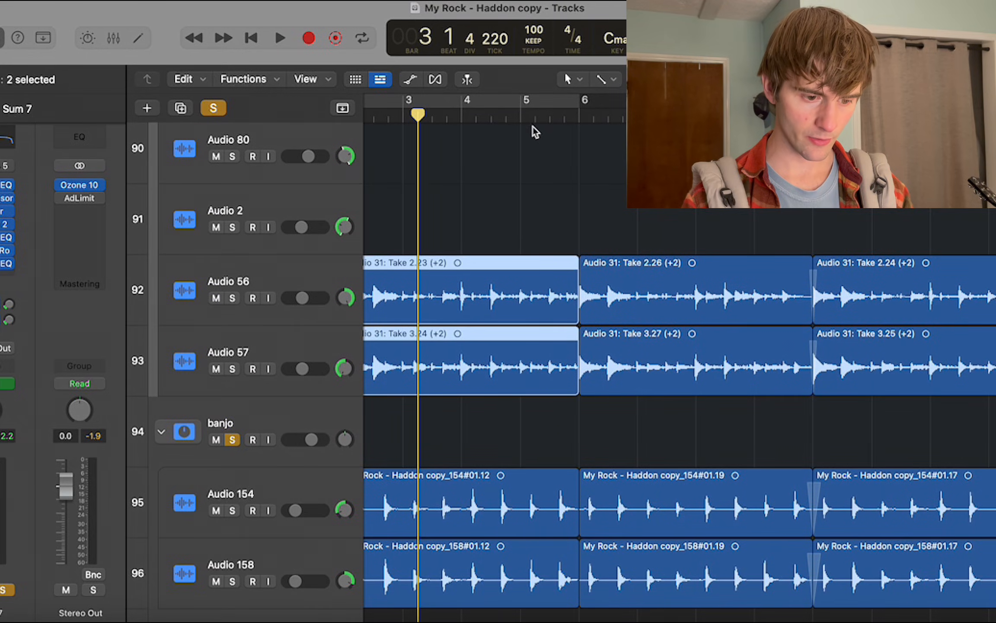
{"action": "left_click", "coordinate": [536, 117]}
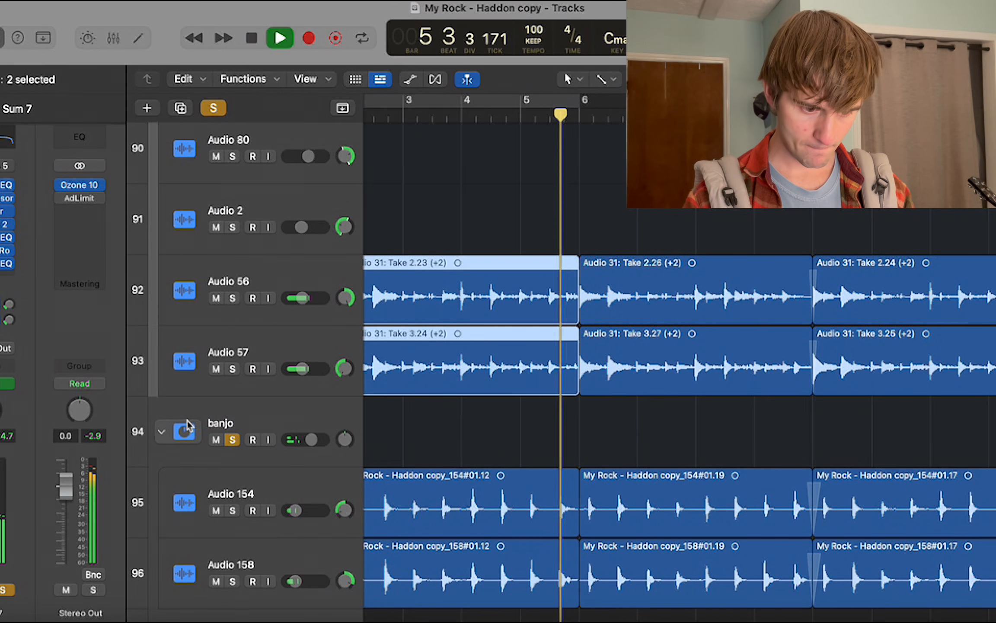
Examine how the Sum 7 and banjo regions are arranged across the song during playback.
{"action": "scroll", "coordinate": [189, 422], "scroll_direction": "down", "scroll_amount": 1}
{"action": "scroll", "coordinate": [189, 424], "scroll_direction": "up", "scroll_amount": 2}
{"action": "scroll", "coordinate": [189, 423], "scroll_direction": "up", "scroll_amount": 15}
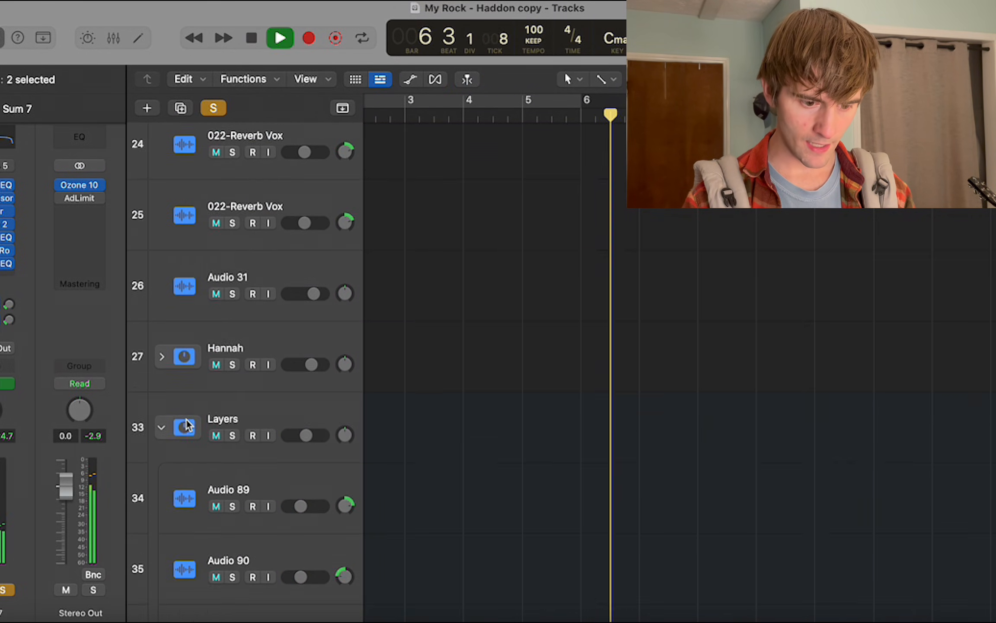
{"action": "scroll", "coordinate": [544, 267], "scroll_direction": "down", "scroll_amount": 20}
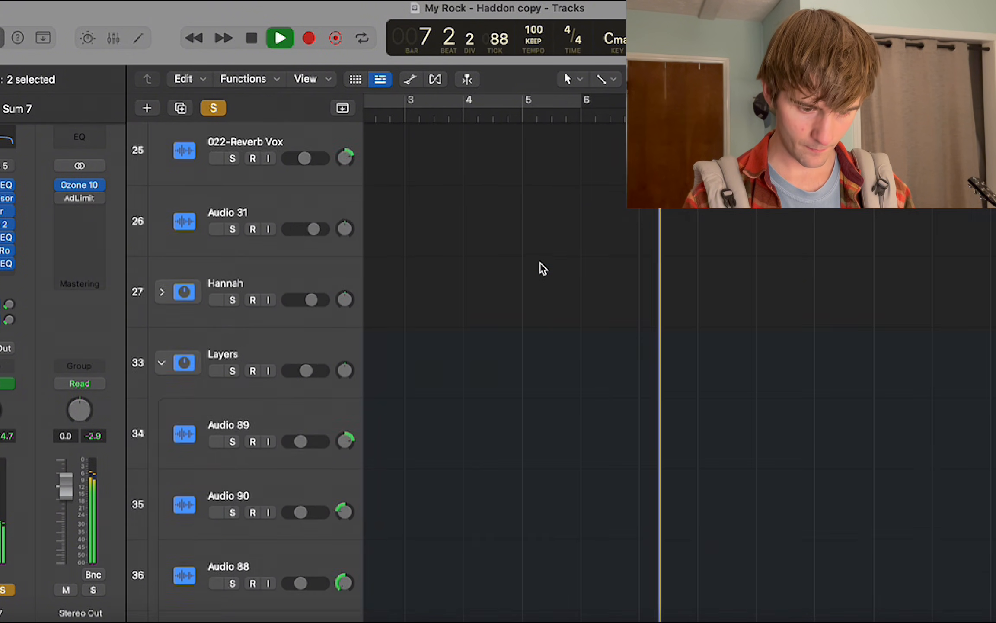
{"action": "scroll", "coordinate": [540, 262], "scroll_direction": "down", "scroll_amount": 4}
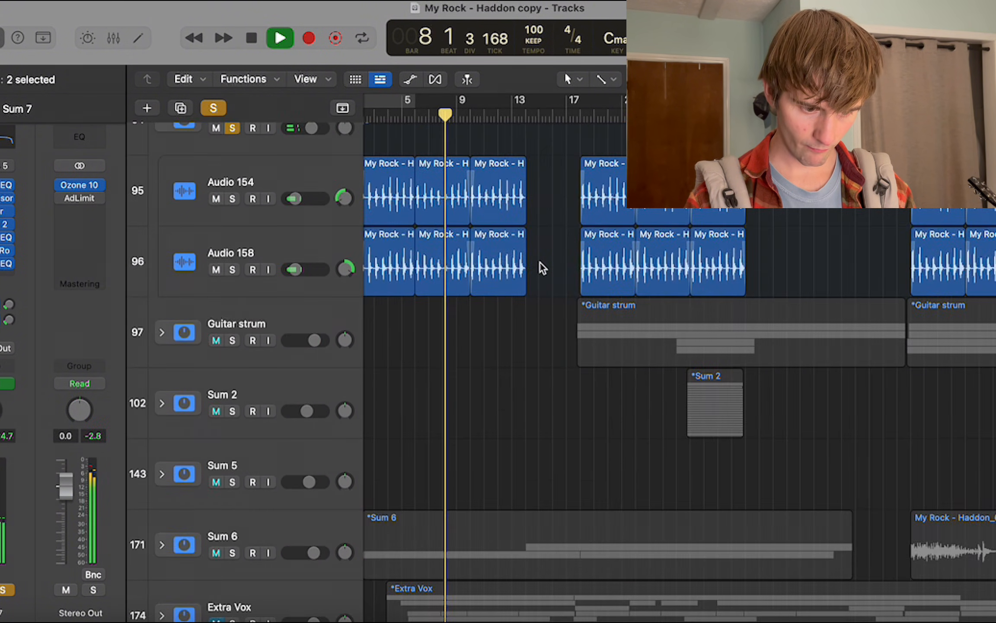
{"action": "scroll", "coordinate": [540, 262], "scroll_direction": "up", "scroll_amount": 3}
{"action": "scroll", "coordinate": [541, 264], "scroll_direction": "down", "scroll_amount": 2}
{"action": "scroll", "coordinate": [541, 264], "scroll_direction": "up", "scroll_amount": 4}
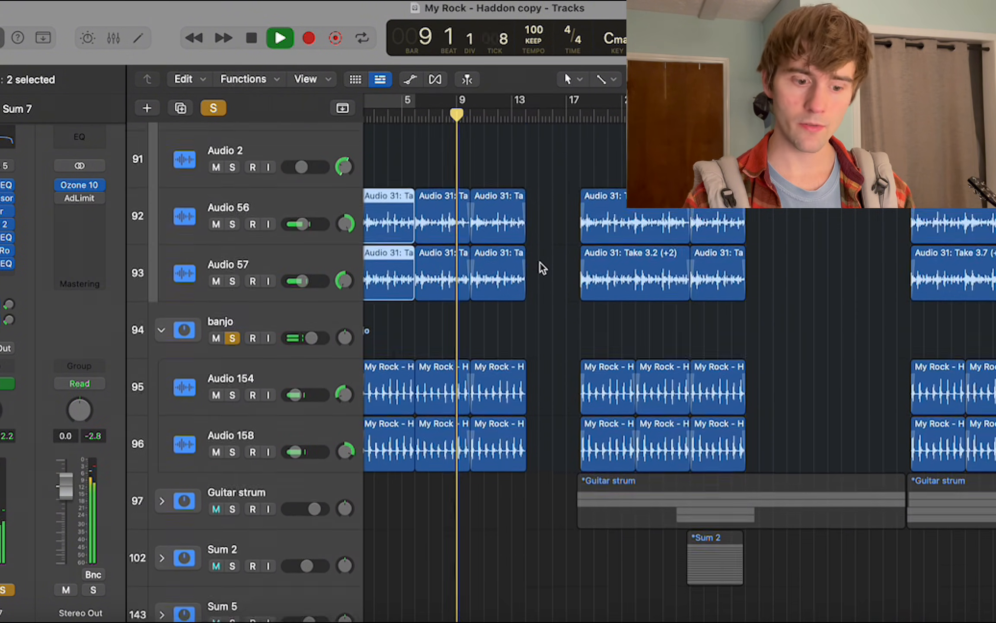
Follow the playback up through the guitar main and main vox tracks as far as bar 18, and stop it there.
{"action": "scroll", "coordinate": [541, 265], "scroll_direction": "up", "scroll_amount": 4}
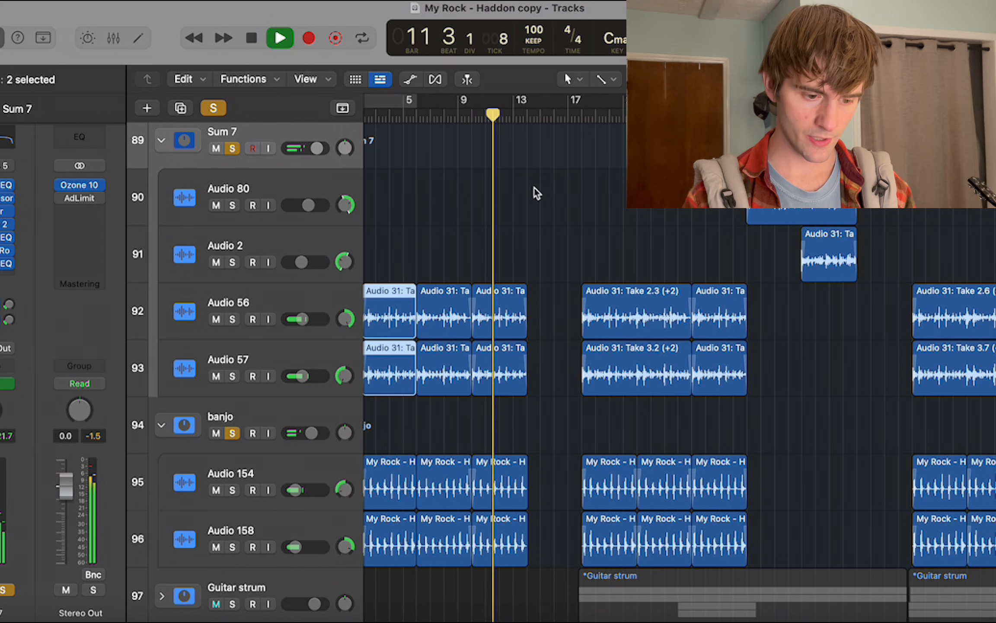
{"action": "scroll", "coordinate": [533, 188], "scroll_direction": "up", "scroll_amount": 3}
{"action": "scroll", "coordinate": [533, 188], "scroll_direction": "up", "scroll_amount": 5}
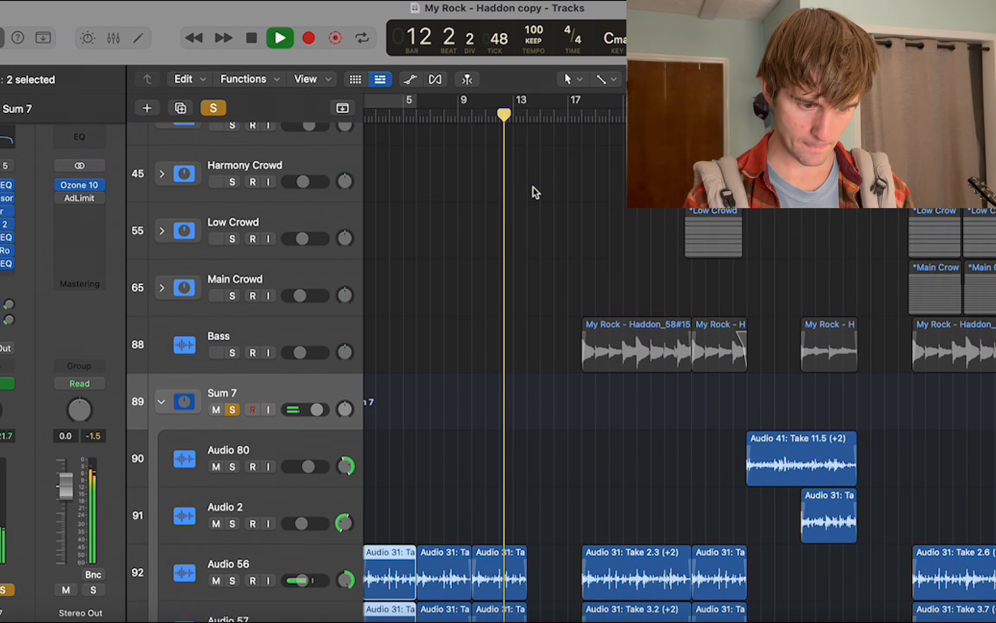
{"action": "scroll", "coordinate": [533, 188], "scroll_direction": "up", "scroll_amount": 6}
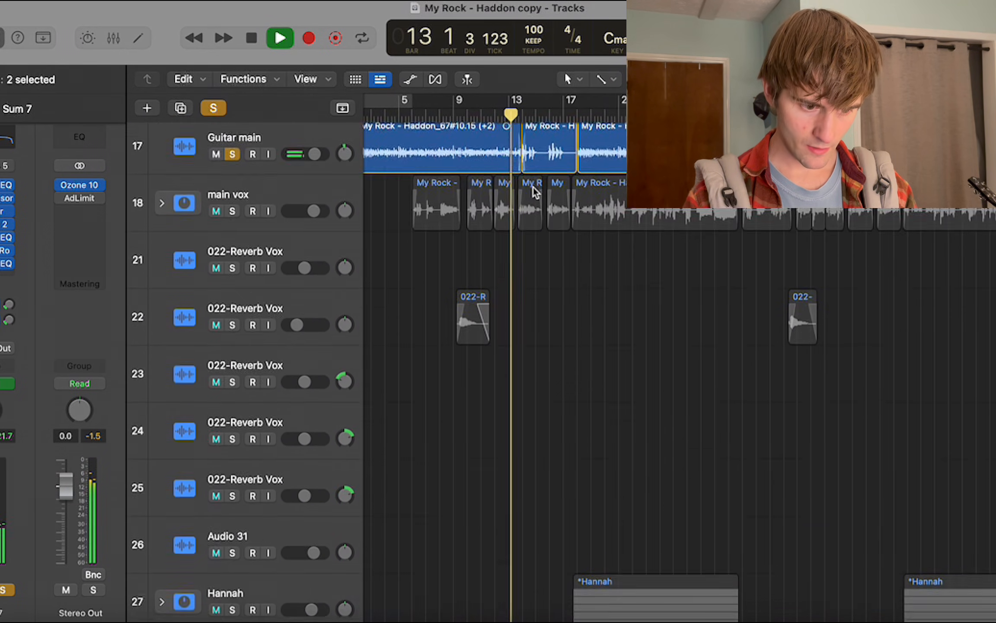
{"action": "scroll", "coordinate": [534, 190], "scroll_direction": "up", "scroll_amount": 3}
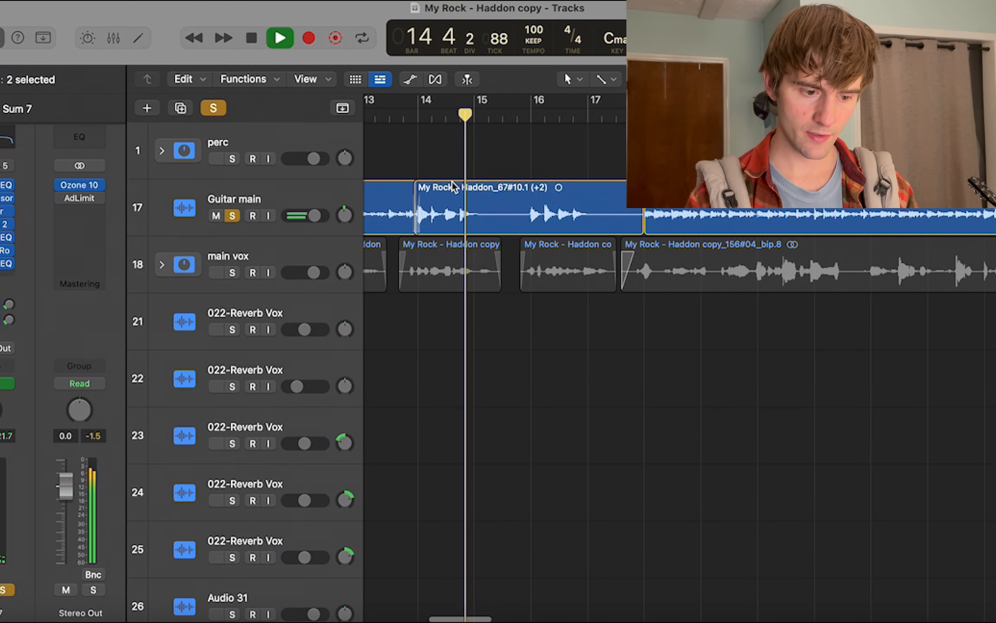
{"action": "scroll", "coordinate": [440, 169], "scroll_direction": "right", "scroll_amount": 2}
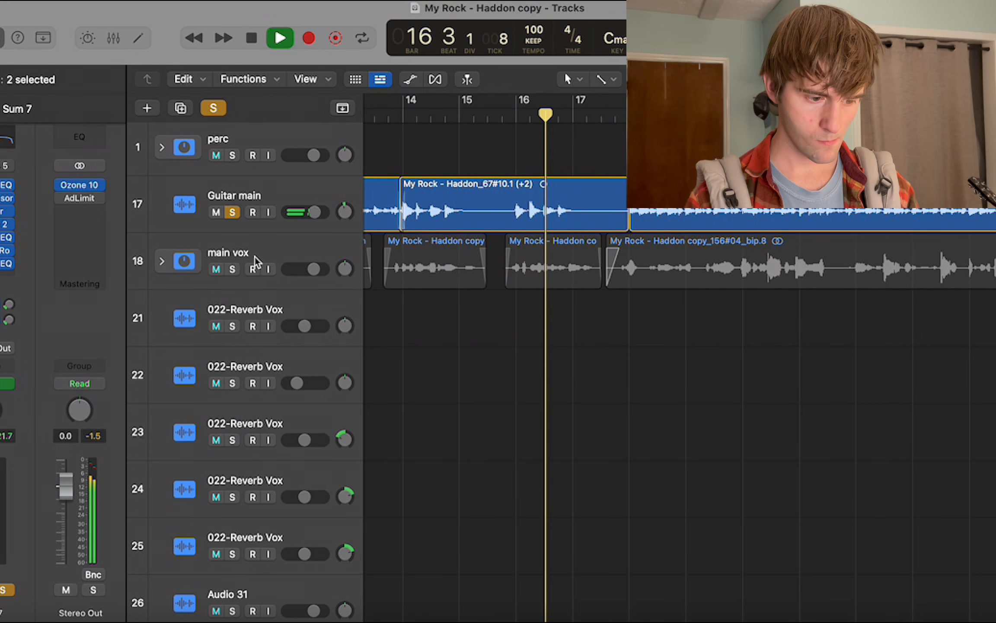
{"action": "scroll", "coordinate": [385, 265], "scroll_direction": "right", "scroll_amount": 3}
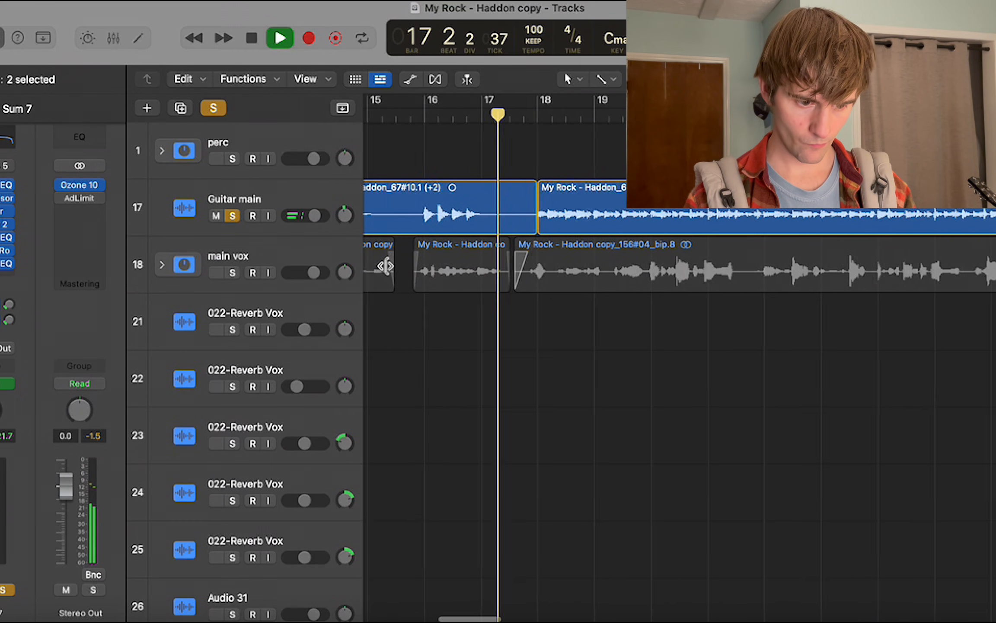
{"action": "scroll", "coordinate": [476, 225], "scroll_direction": "down", "scroll_amount": 2}
{"action": "scroll", "coordinate": [519, 194], "scroll_direction": "right", "scroll_amount": 3}
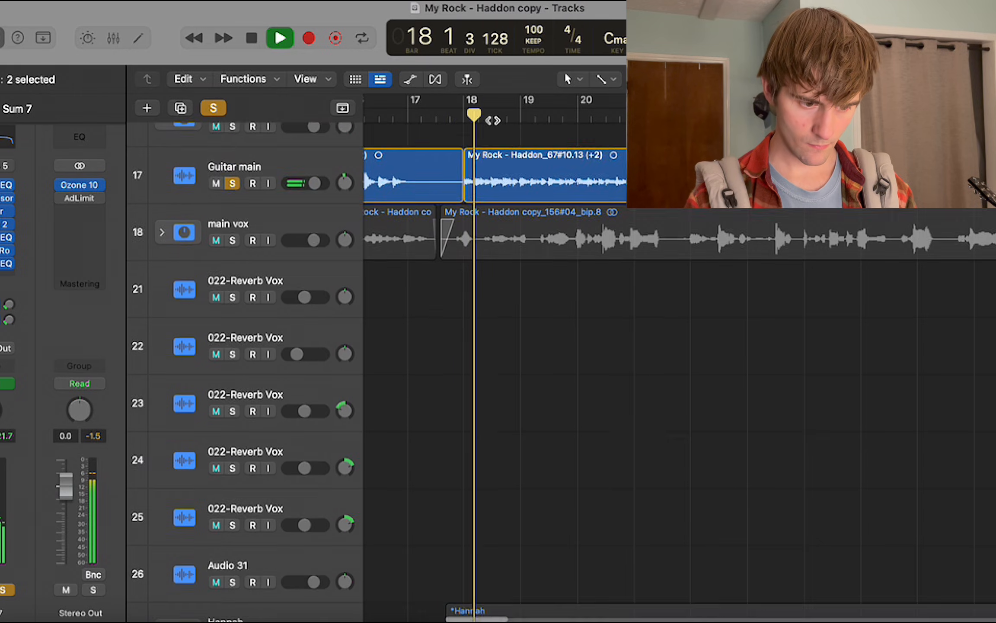
{"action": "key", "text": "space"}
{"action": "scroll", "coordinate": [475, 346], "scroll_direction": "down", "scroll_amount": 10}
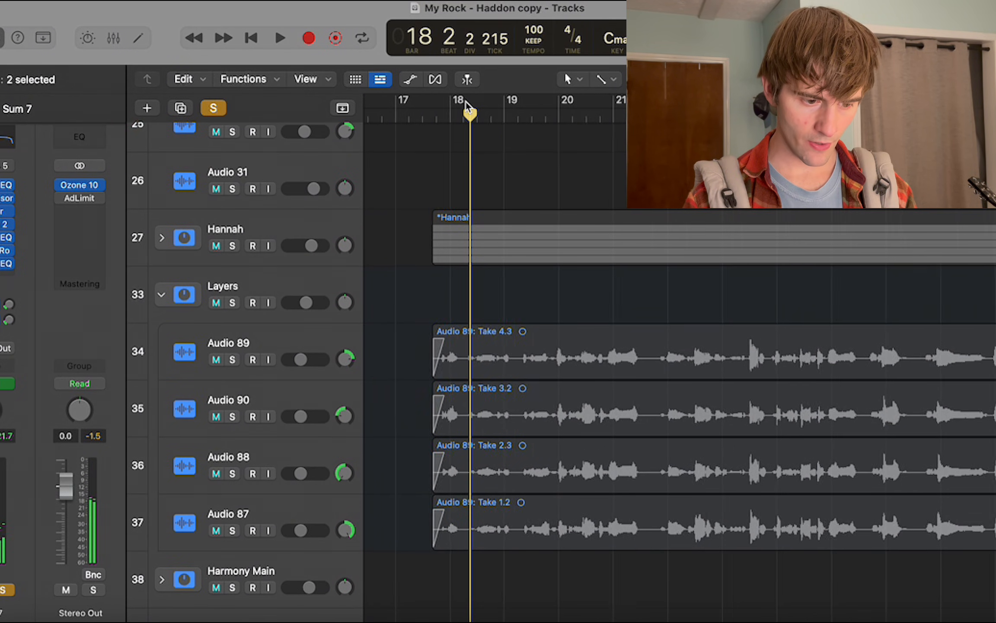
Set a cycle region from bar 18 to about bar 30.
{"action": "key", "text": "super+Left"}
{"action": "key", "text": "super+Left"}
{"action": "key", "text": "super+Left"}
{"action": "left_click_drag", "start_coordinate": [463, 101], "coordinate": [686, 101]}
{"action": "scroll", "coordinate": [657, 173], "scroll_direction": "up", "scroll_amount": 10}
{"action": "scroll", "coordinate": [675, 181], "scroll_direction": "down", "scroll_amount": 15}
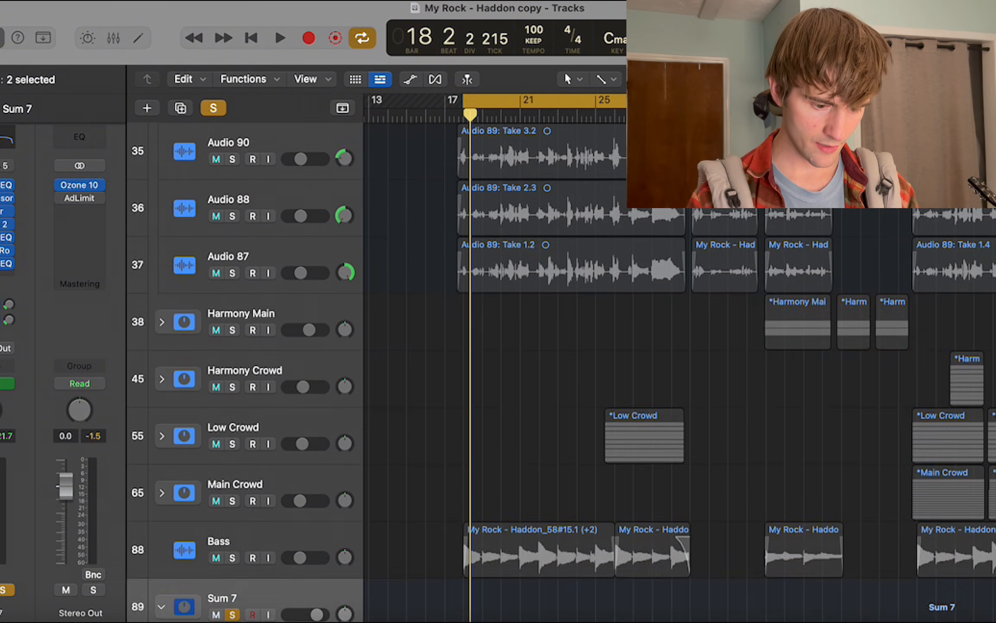
Solo the Bass track as well, select it, and play the cycled section with it.
{"action": "scroll", "coordinate": [562, 368], "scroll_direction": "down", "scroll_amount": 8}
{"action": "left_click", "coordinate": [232, 233]}
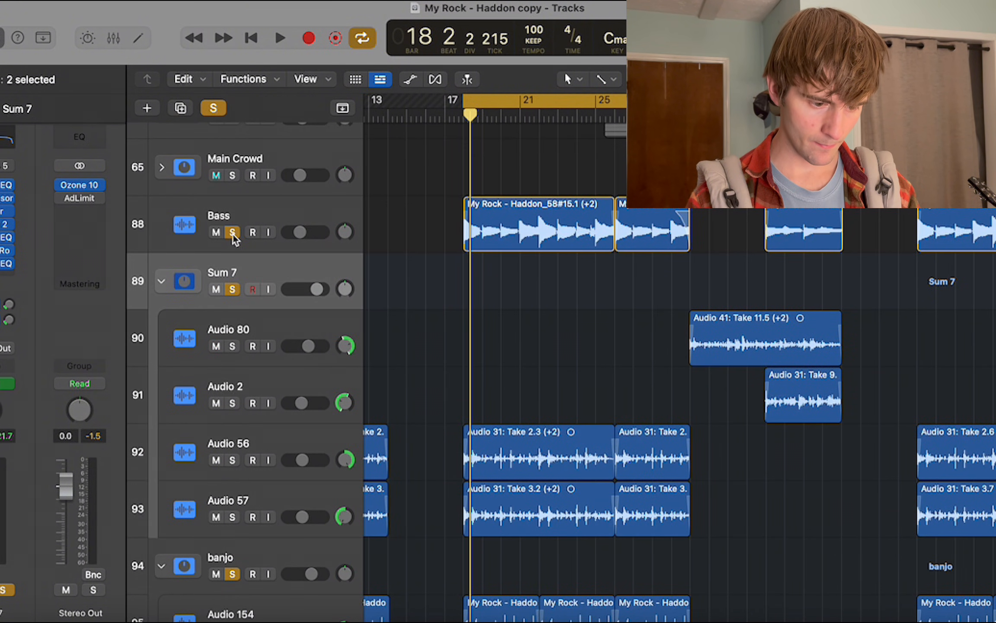
{"action": "key", "text": "space"}
{"action": "key", "text": "super+Right"}
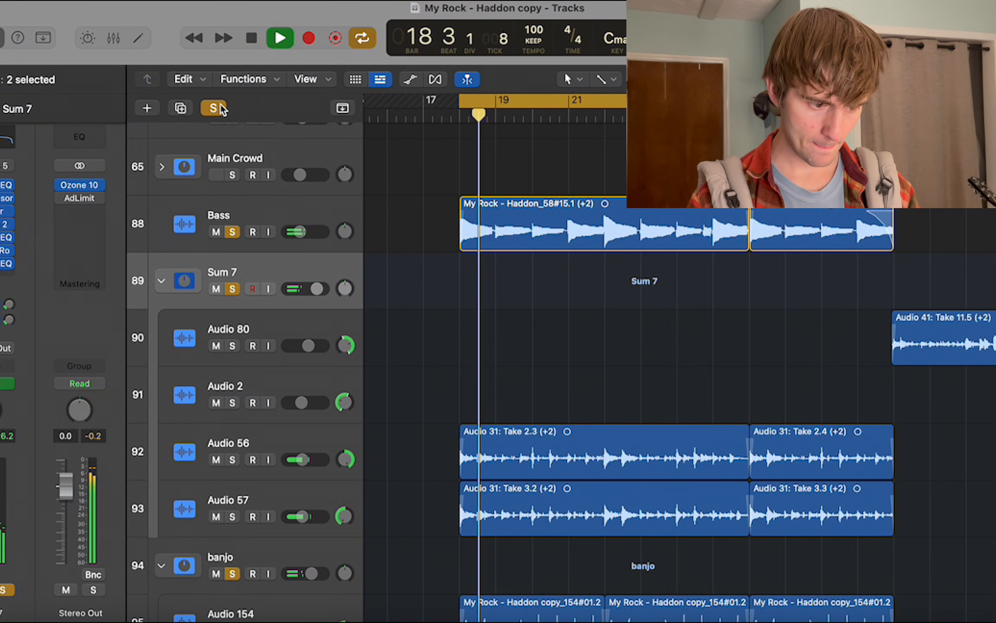
{"action": "left_click", "coordinate": [273, 207]}
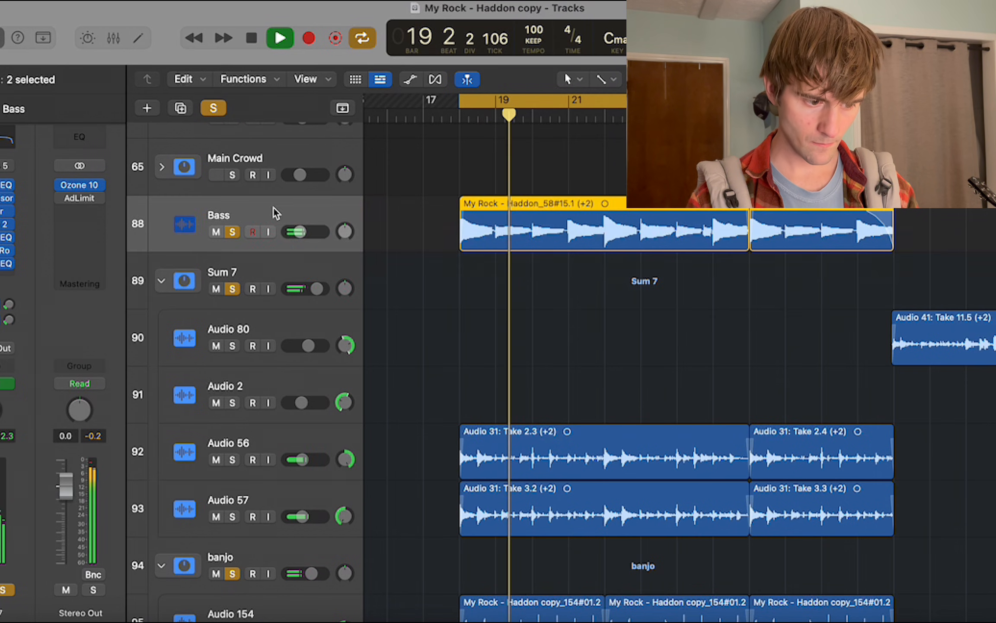
{"action": "scroll", "coordinate": [275, 211], "scroll_direction": "down", "scroll_amount": 2}
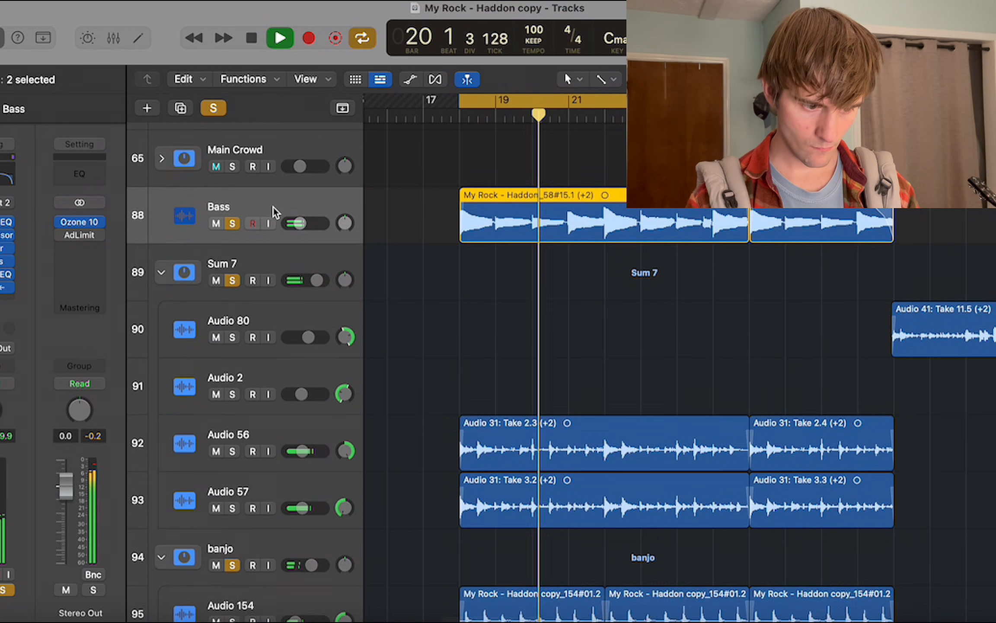
{"action": "key", "text": "space"}
Expand the Guitar strum track stack, add it to the soloed tracks and play the cycled section.
{"action": "scroll", "coordinate": [262, 187], "scroll_direction": "down", "scroll_amount": 10}
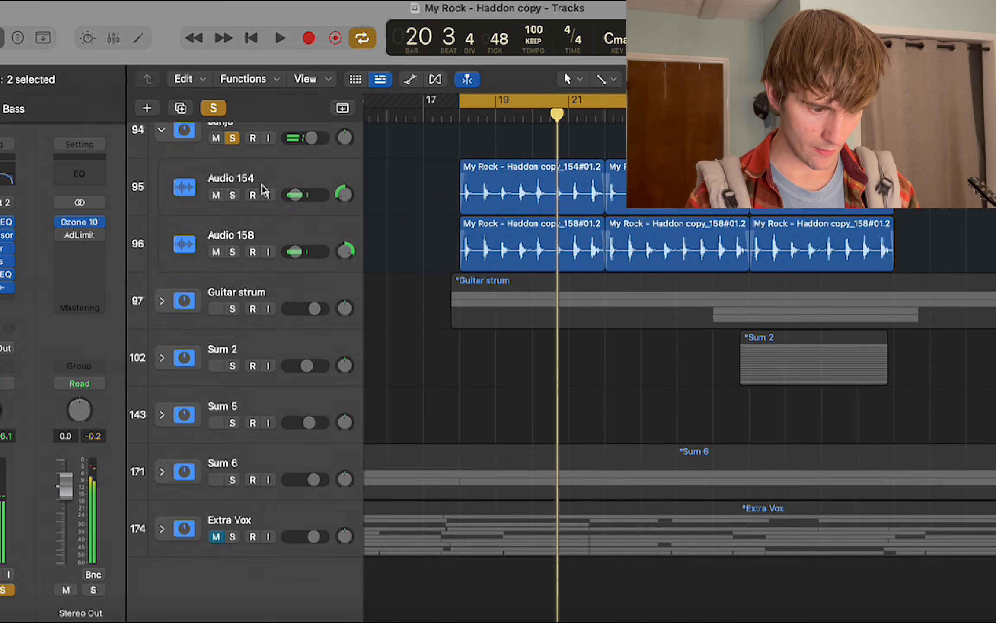
{"action": "left_click", "coordinate": [160, 293]}
{"action": "scroll", "coordinate": [217, 319], "scroll_direction": "down", "scroll_amount": 1}
{"action": "left_click", "coordinate": [233, 281]}
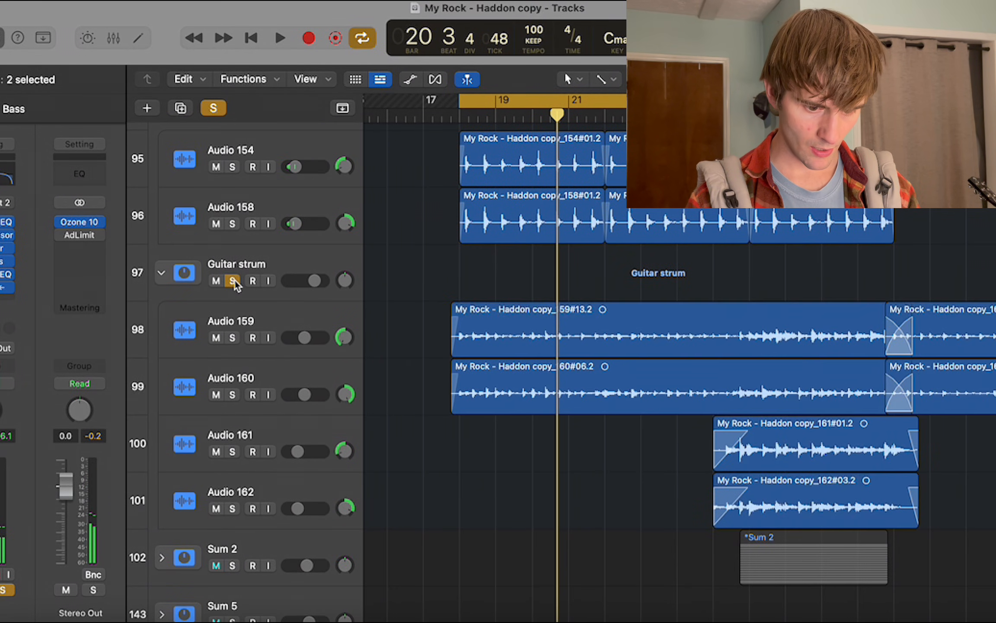
{"action": "key", "text": "space"}
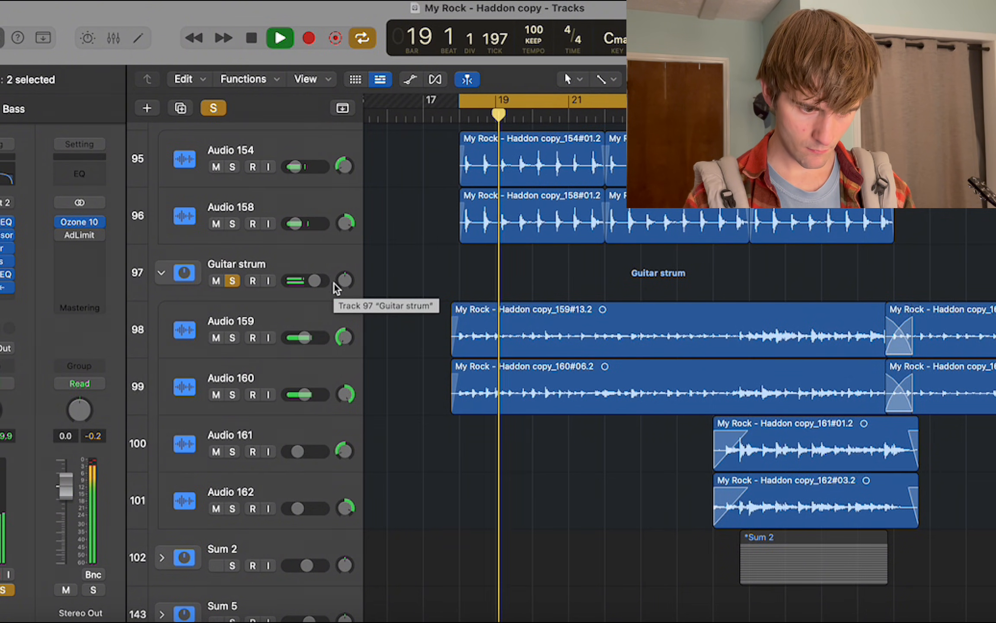
Expand the Sum 6 track stack during playback and stop playback just after bar 23.
{"action": "scroll", "coordinate": [335, 367], "scroll_direction": "down", "scroll_amount": 3}
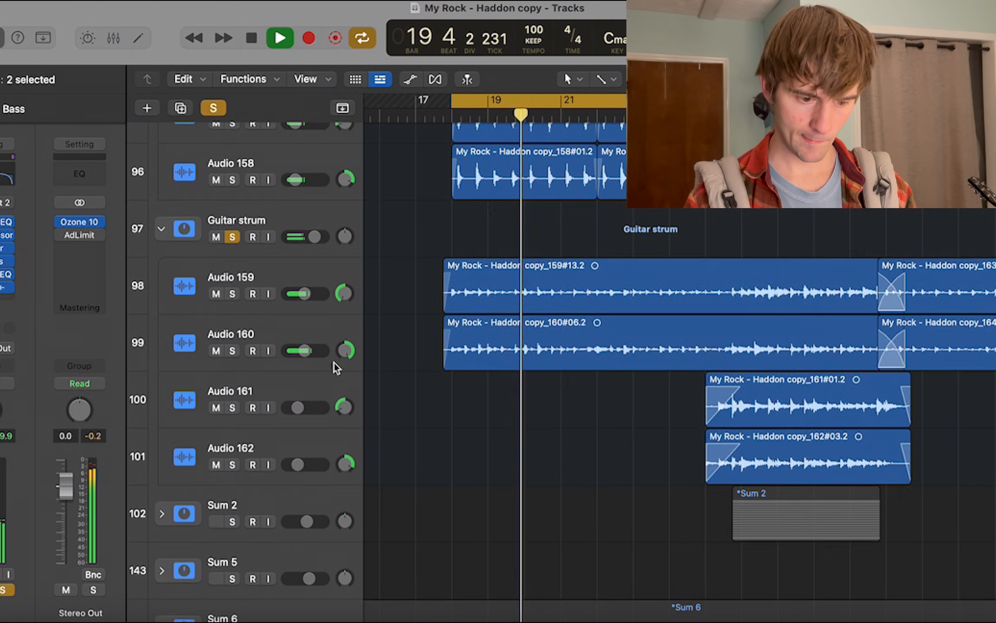
{"action": "scroll", "coordinate": [336, 367], "scroll_direction": "down", "scroll_amount": 5}
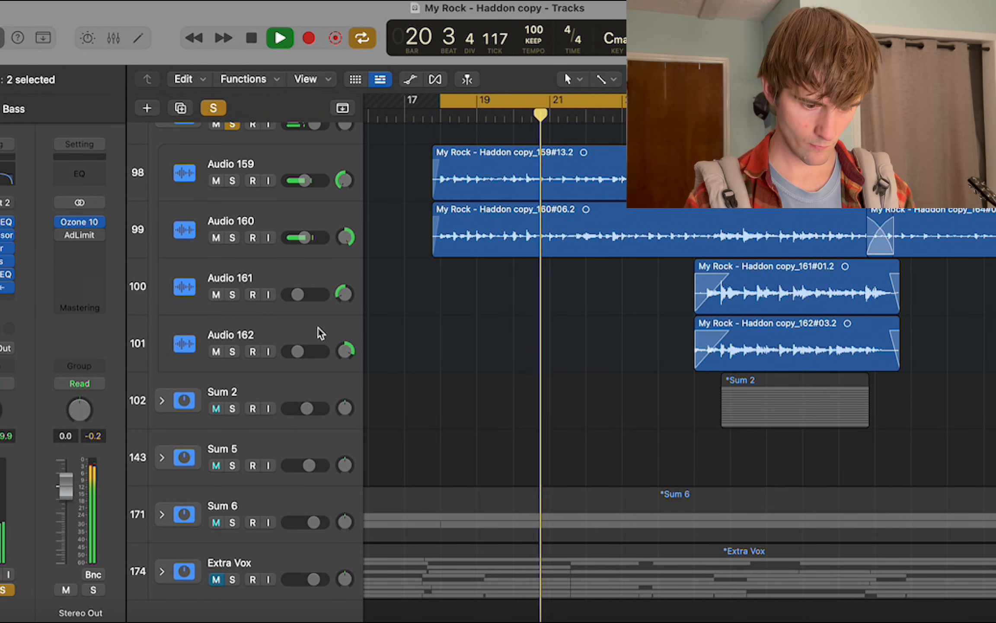
{"action": "left_click", "coordinate": [161, 514]}
{"action": "scroll", "coordinate": [161, 514], "scroll_direction": "down", "scroll_amount": 6}
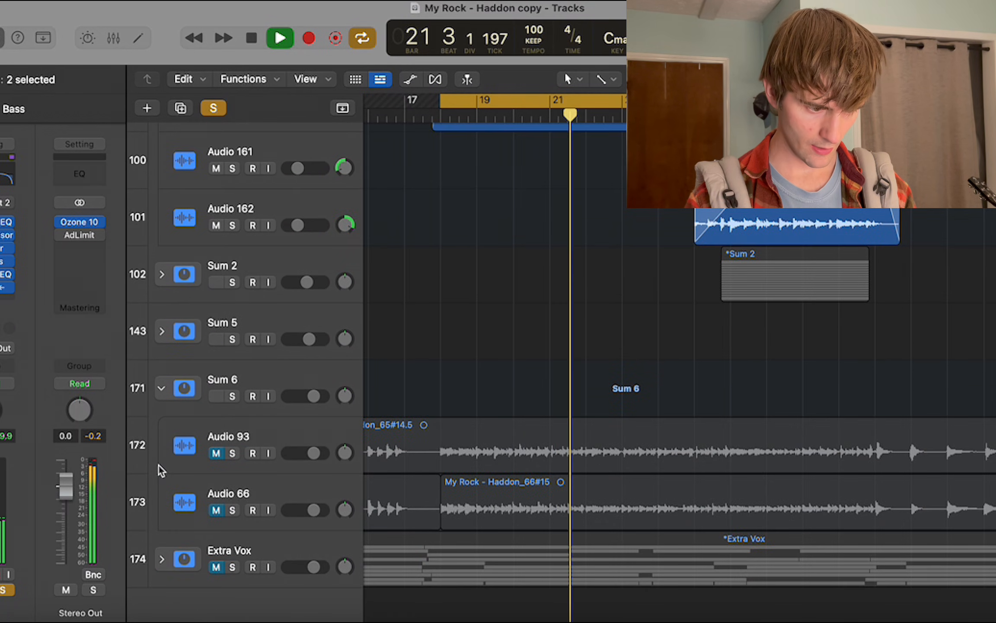
{"action": "scroll", "coordinate": [326, 326], "scroll_direction": "up", "scroll_amount": 15}
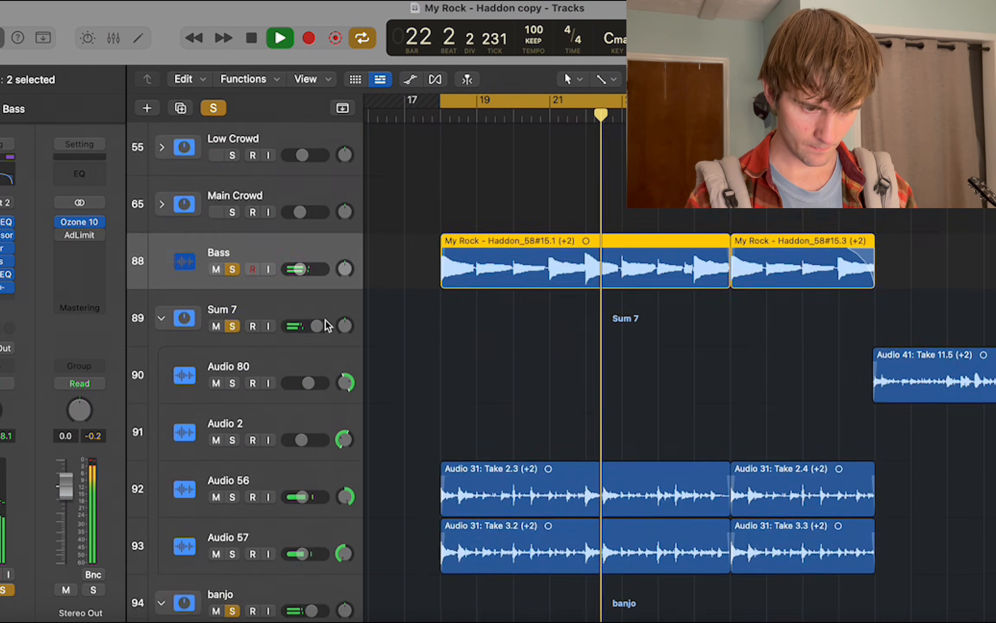
{"action": "scroll", "coordinate": [328, 325], "scroll_direction": "up", "scroll_amount": 5}
{"action": "key", "text": "space"}
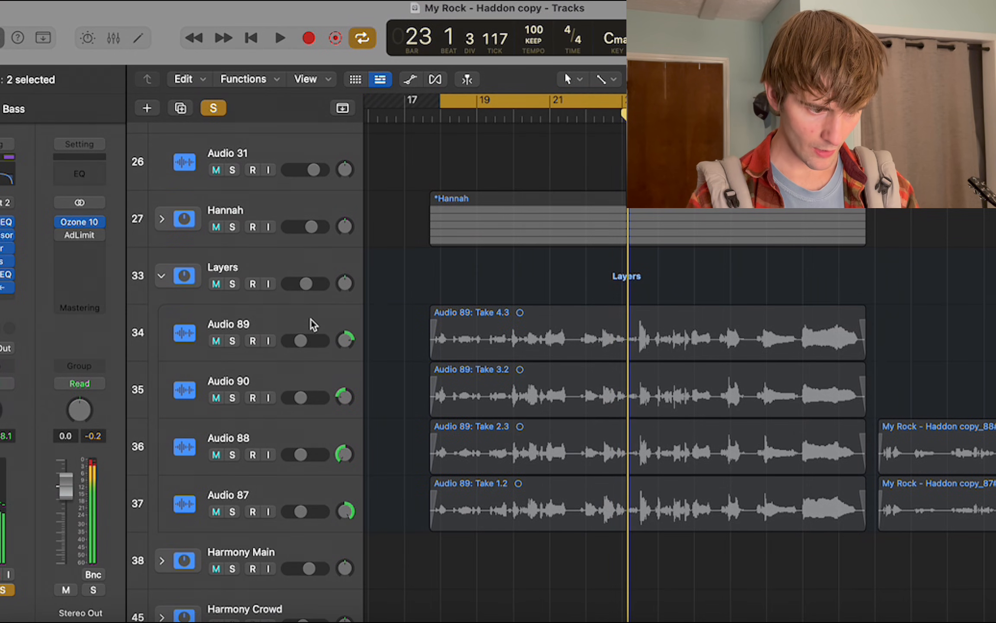
Add the main vox track and the Layers stack to the soloed tracks.
{"action": "scroll", "coordinate": [236, 287], "scroll_direction": "up", "scroll_amount": 6}
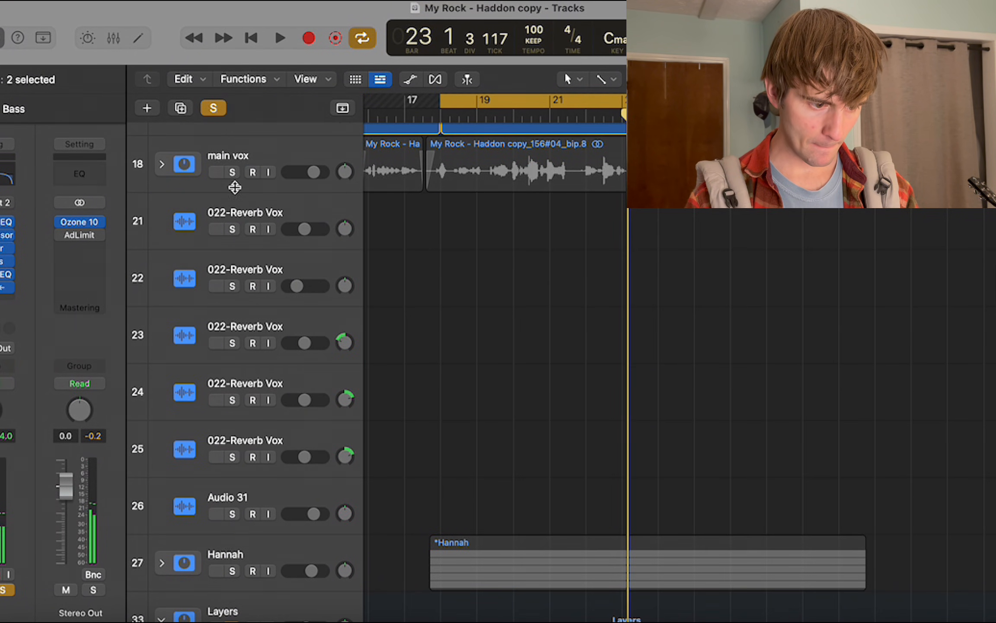
{"action": "left_click", "coordinate": [237, 178]}
{"action": "scroll", "coordinate": [298, 199], "scroll_direction": "up", "scroll_amount": 1}
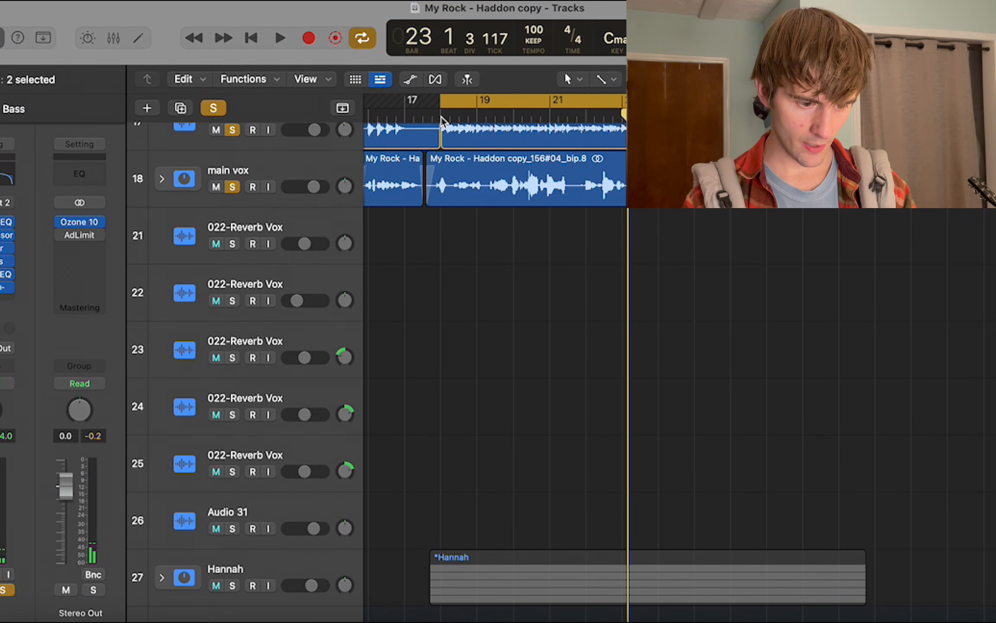
{"action": "scroll", "coordinate": [412, 304], "scroll_direction": "down", "scroll_amount": 8}
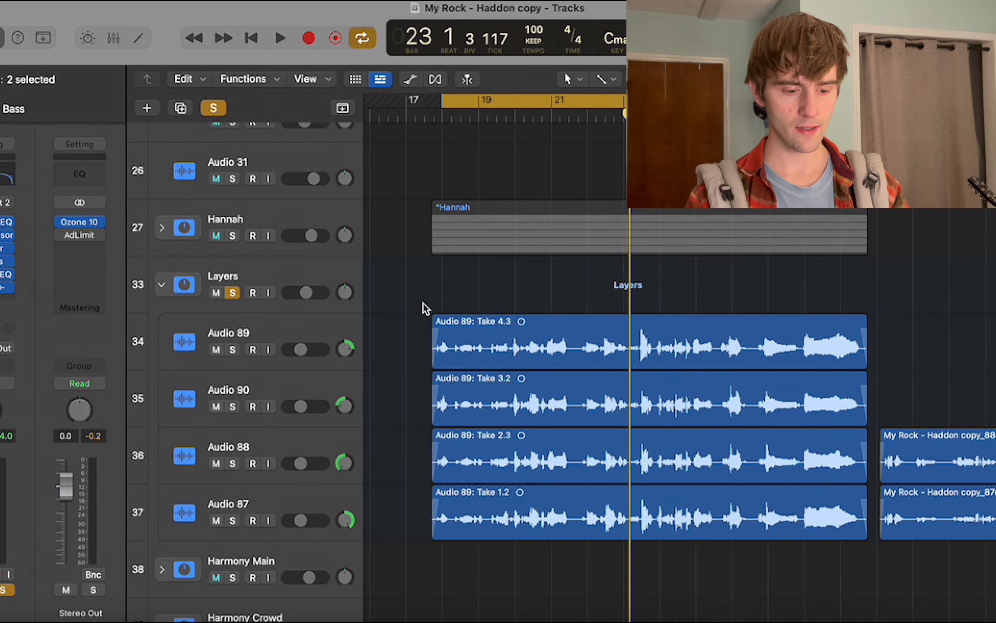
Select the four Layers vocal regions in the cycled section and play the section with them soloed.
{"action": "left_click_drag", "start_coordinate": [407, 302], "coordinate": [492, 555]}
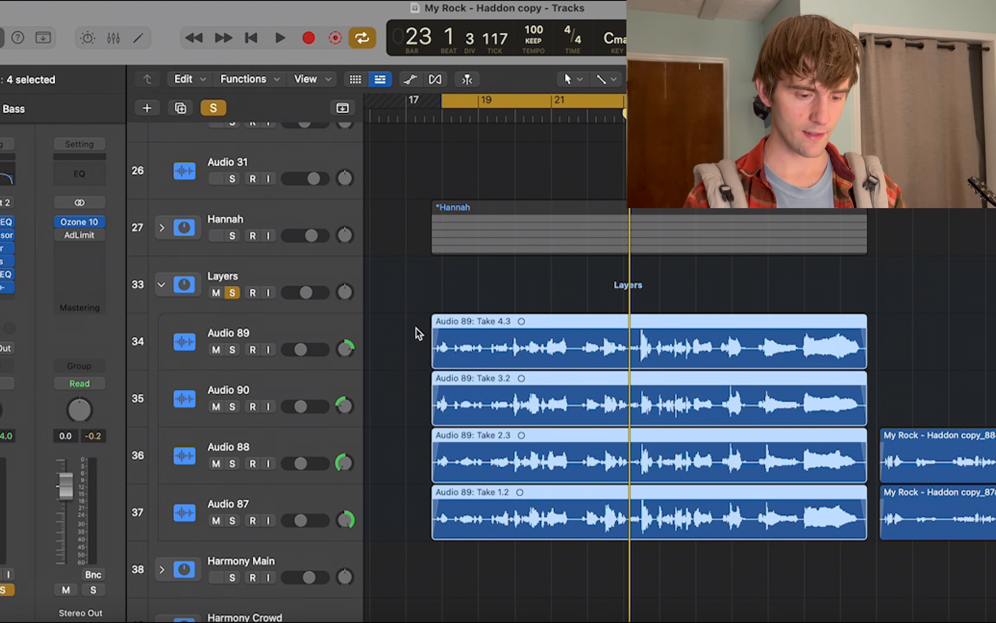
{"action": "scroll", "coordinate": [418, 333], "scroll_direction": "right", "scroll_amount": 1}
{"action": "key", "text": "space"}
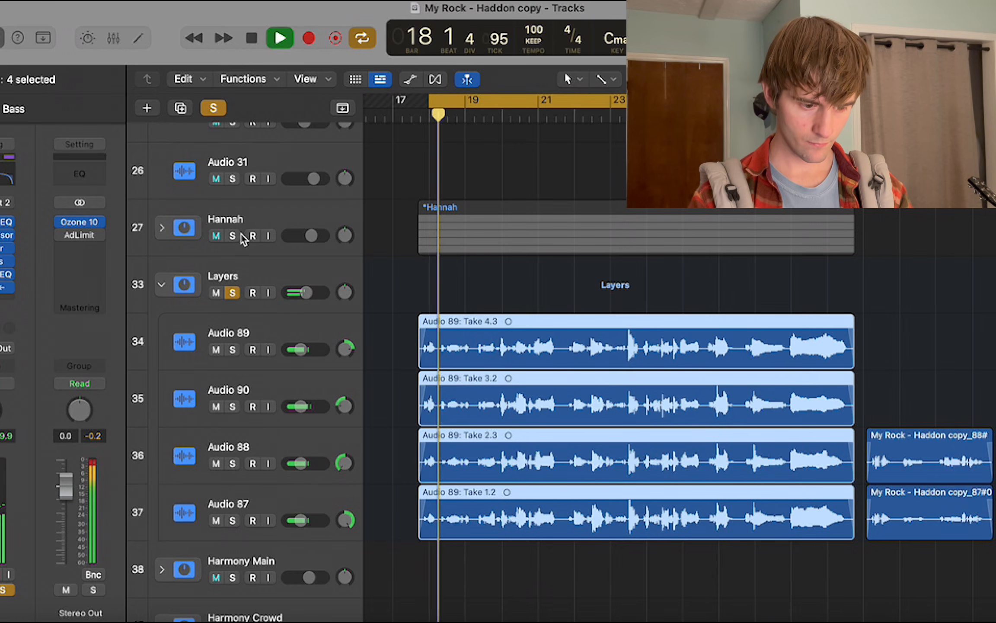
{"action": "scroll", "coordinate": [240, 239], "scroll_direction": "up", "scroll_amount": 1}
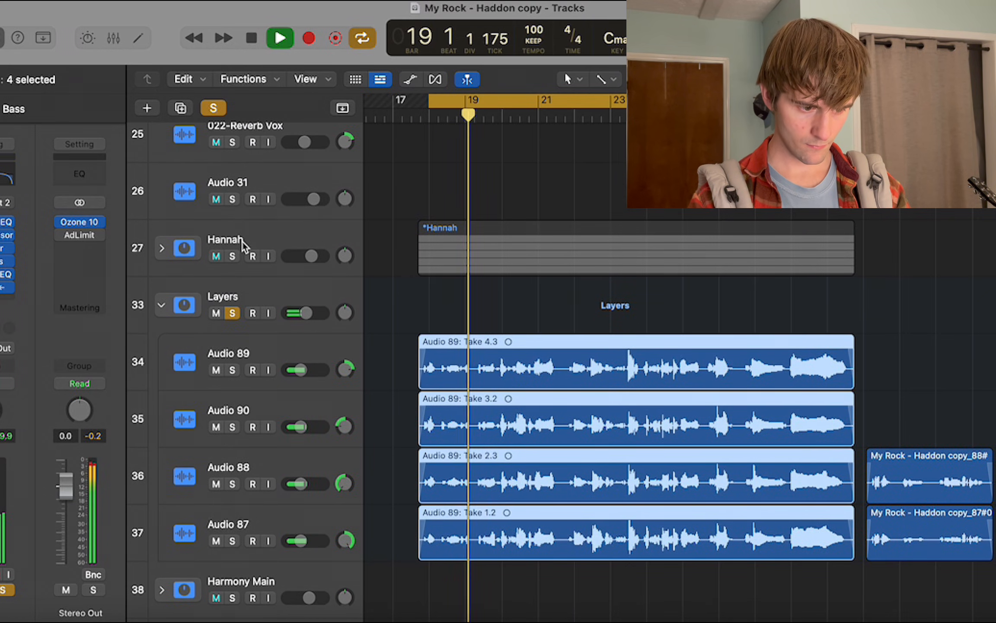
{"action": "scroll", "coordinate": [240, 242], "scroll_direction": "up", "scroll_amount": 8}
{"action": "key", "text": "space"}
Solo and expand the vocal stack on track 27, and play the cycled section with it added.
{"action": "scroll", "coordinate": [250, 323], "scroll_direction": "down", "scroll_amount": 10}
{"action": "scroll", "coordinate": [247, 322], "scroll_direction": "up", "scroll_amount": 3}
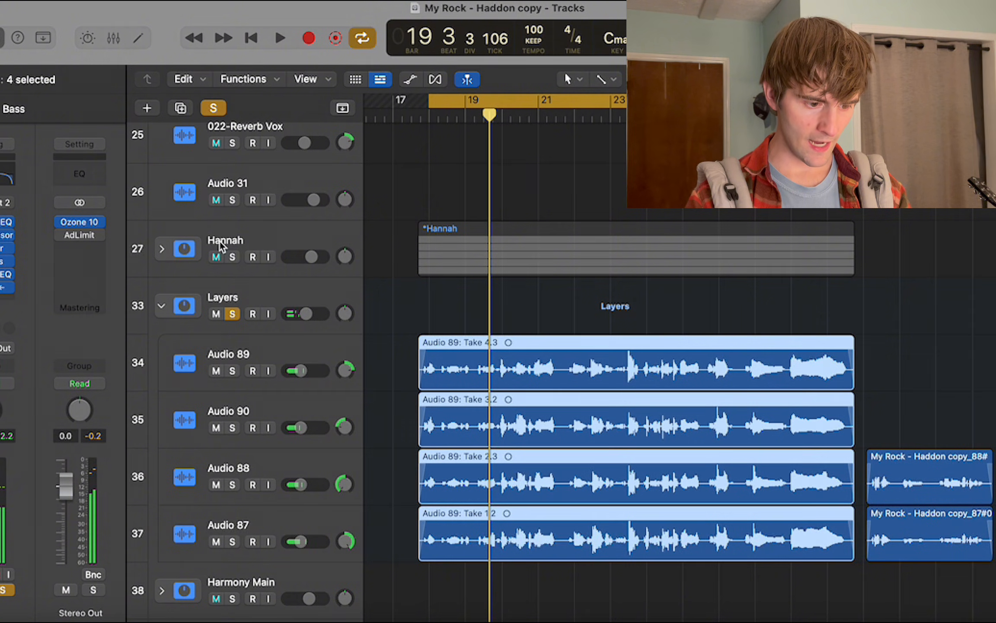
{"action": "left_click", "coordinate": [216, 256]}
{"action": "left_click", "coordinate": [232, 257]}
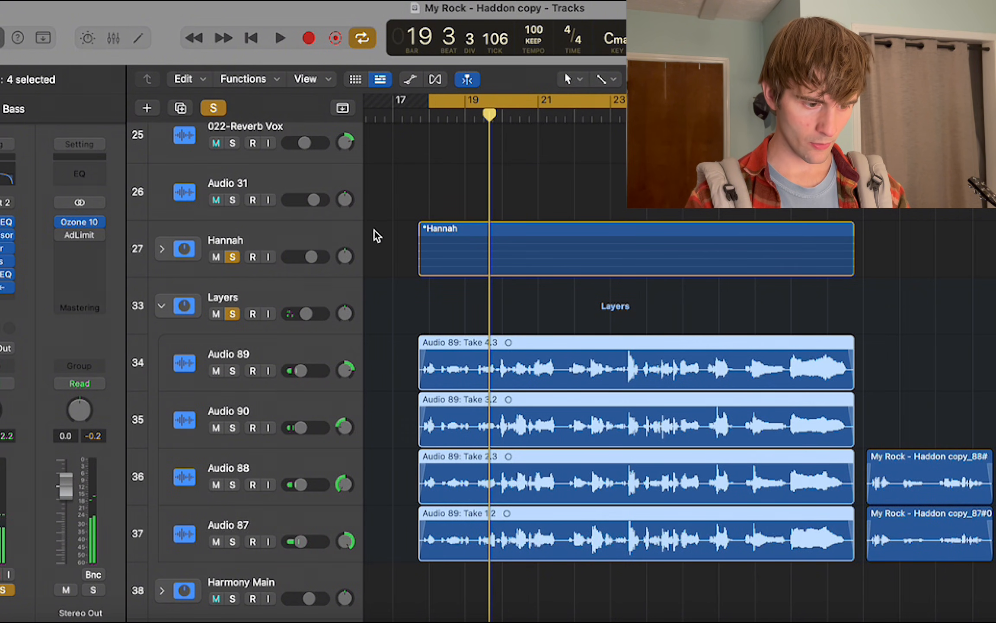
{"action": "left_click", "coordinate": [162, 249]}
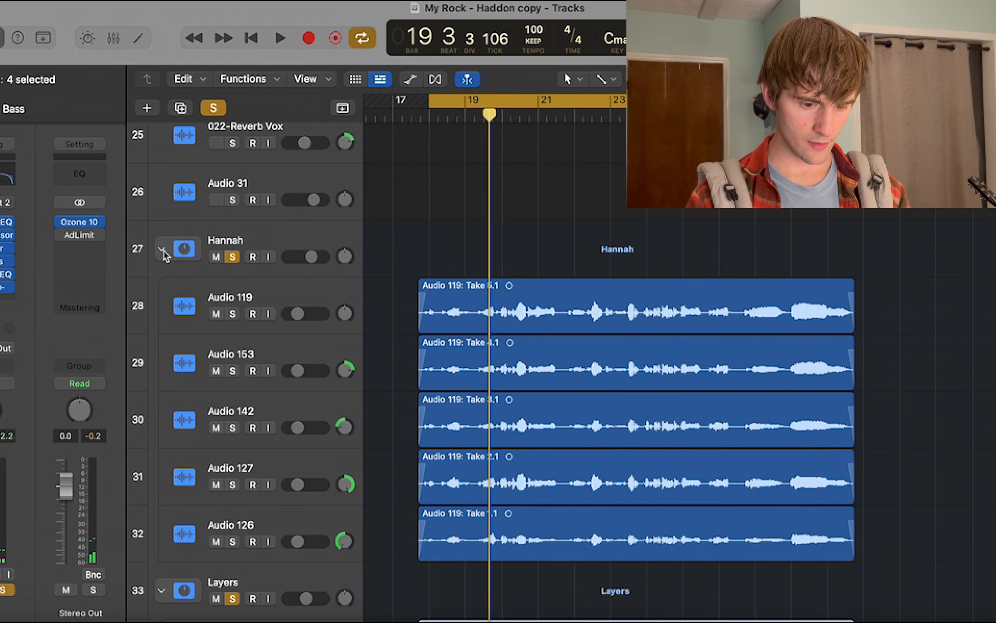
{"action": "key", "text": "space"}
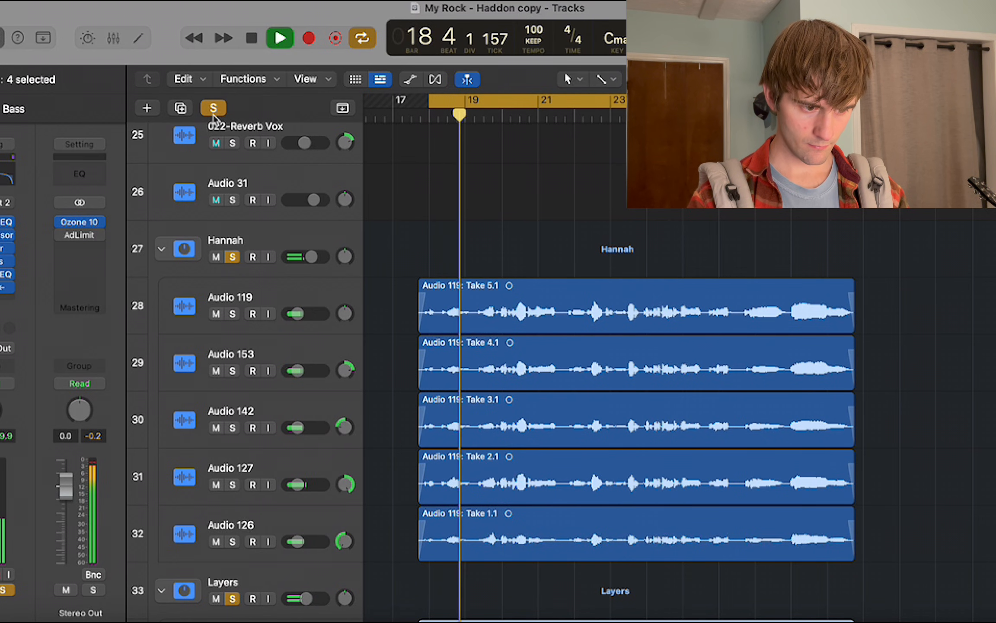
{"action": "key", "text": "space"}
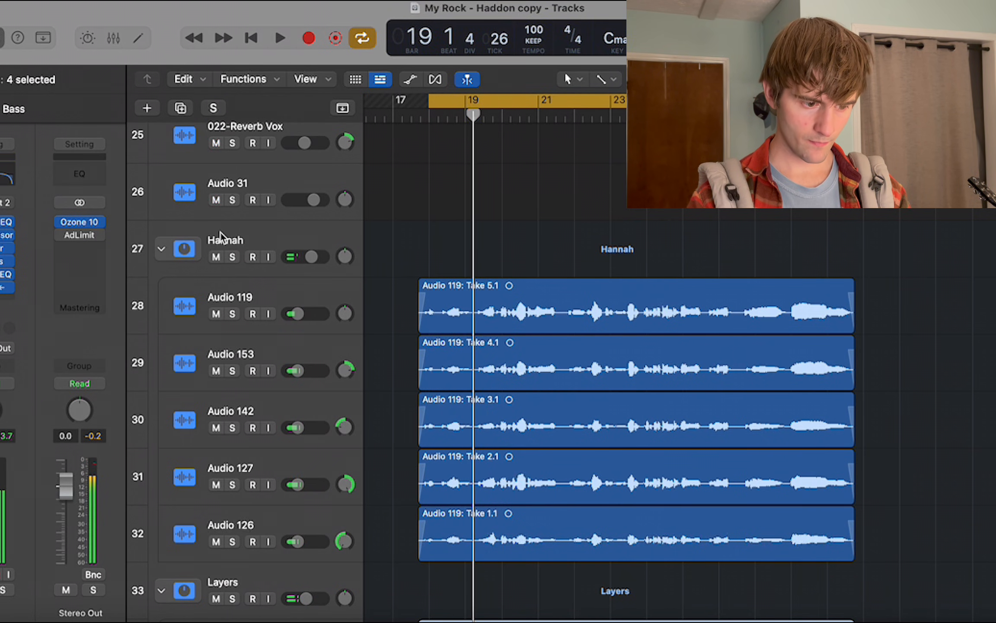
Play the vocal stack on track 27 soloed on its own, and clear its solo after stopping.
{"action": "left_click", "coordinate": [234, 256]}
{"action": "key", "text": "space"}
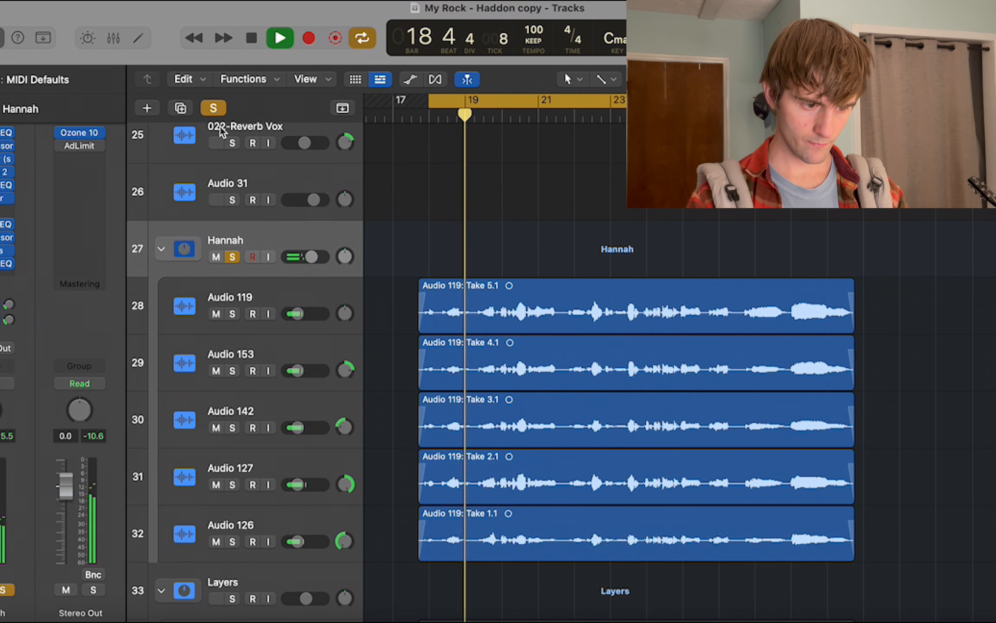
{"action": "key", "text": "space"}
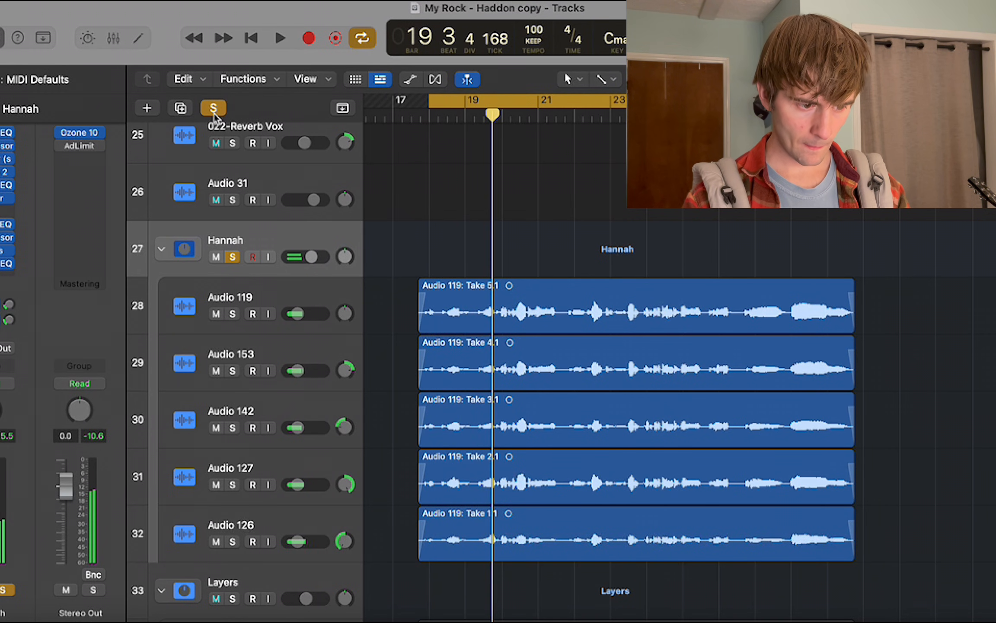
{"action": "key", "text": "s"}
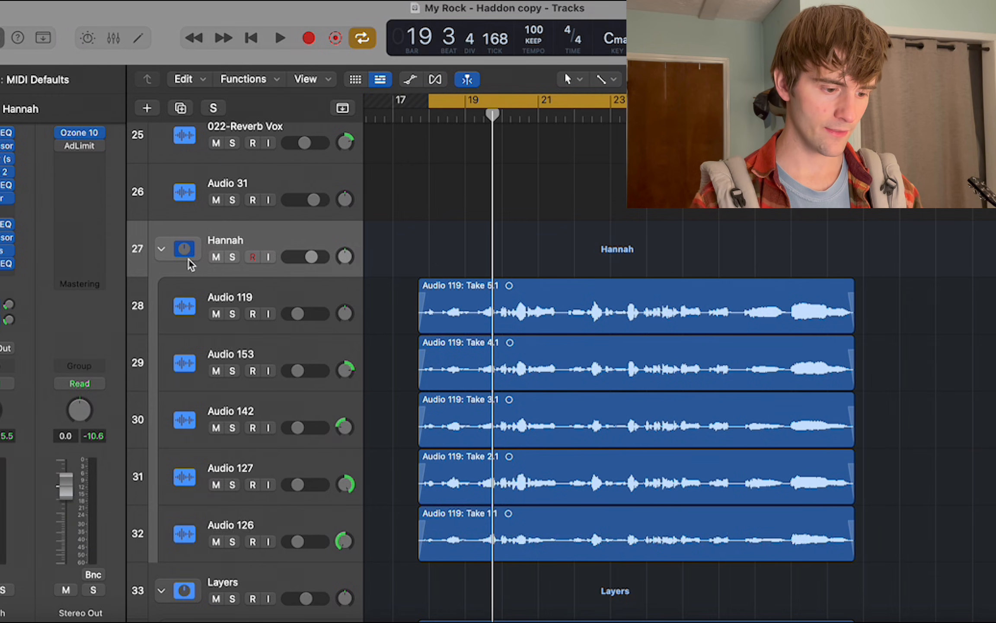
Play the full mix without cycling from bar 24 into the Low Crowd entry, and stop playback.
{"action": "scroll", "coordinate": [391, 267], "scroll_direction": "down", "scroll_amount": 15}
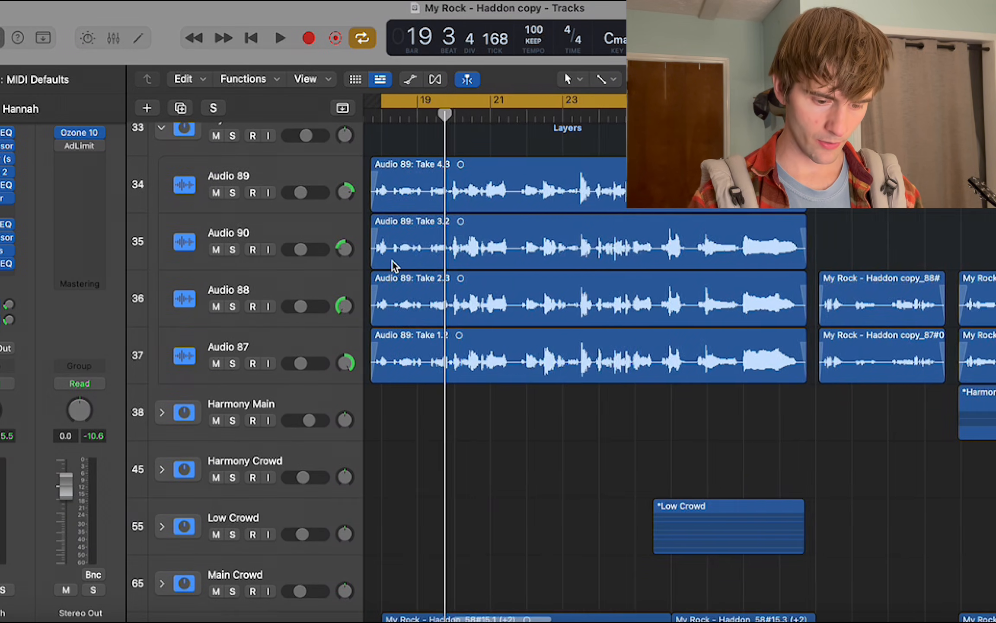
{"action": "scroll", "coordinate": [395, 267], "scroll_direction": "right", "scroll_amount": 5}
{"action": "left_click", "coordinate": [528, 110]}
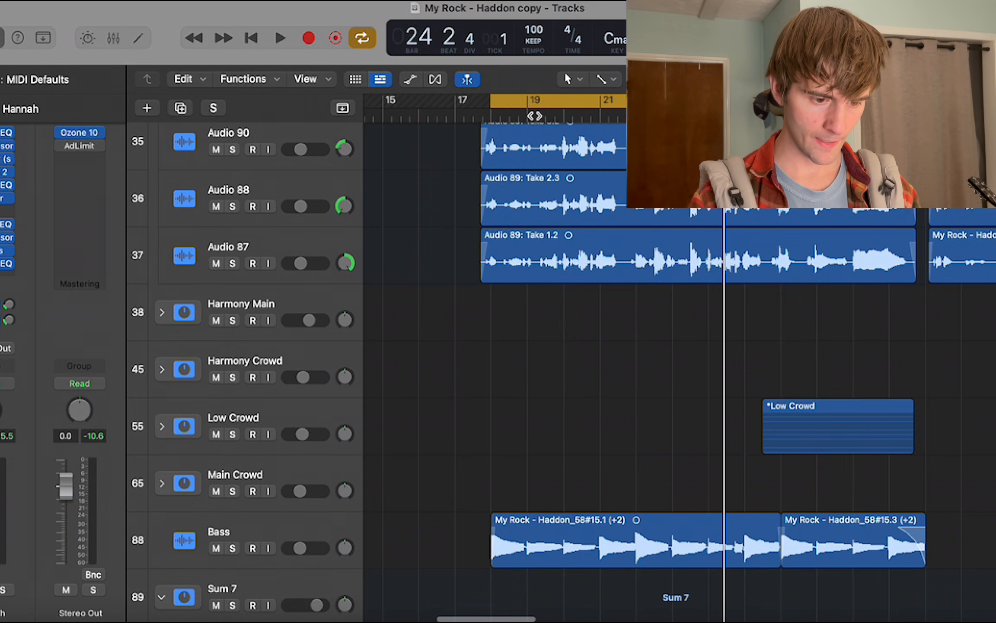
{"action": "key", "text": "space"}
{"action": "scroll", "coordinate": [538, 115], "scroll_direction": "down", "scroll_amount": 10}
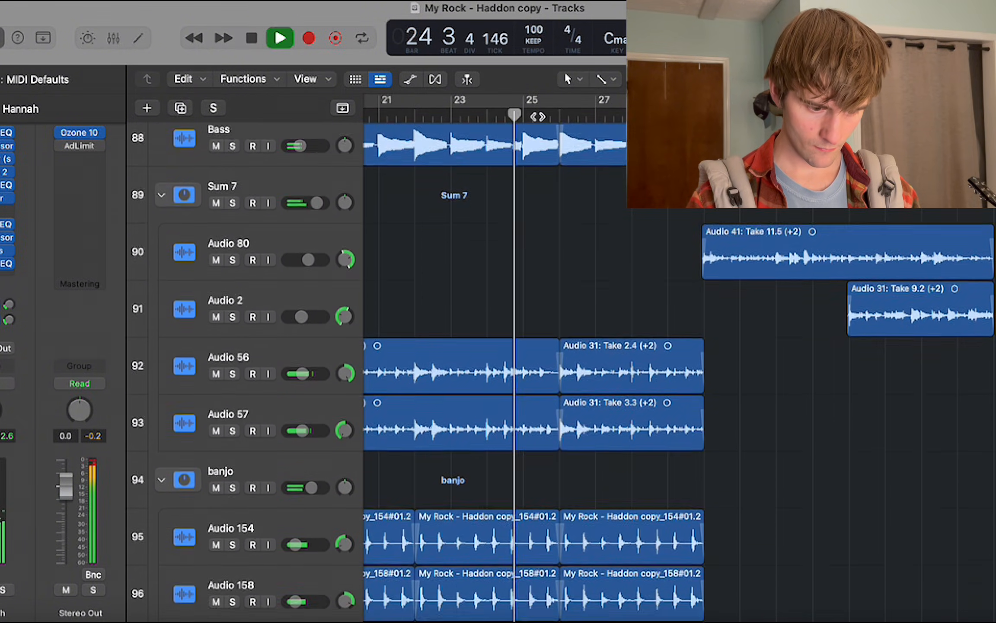
{"action": "scroll", "coordinate": [505, 176], "scroll_direction": "up", "scroll_amount": 10}
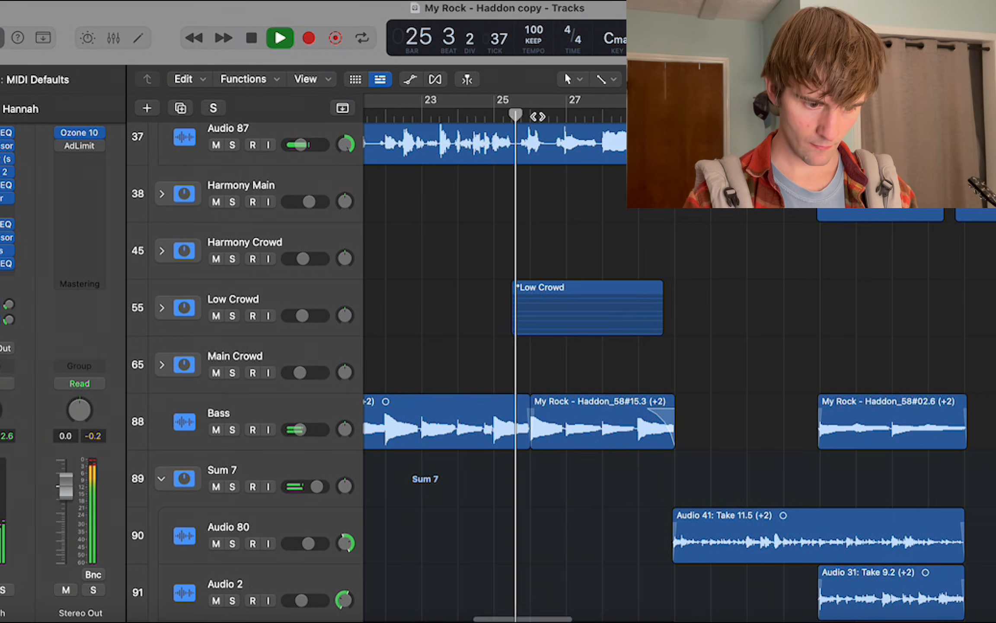
{"action": "scroll", "coordinate": [440, 227], "scroll_direction": "down", "scroll_amount": 3}
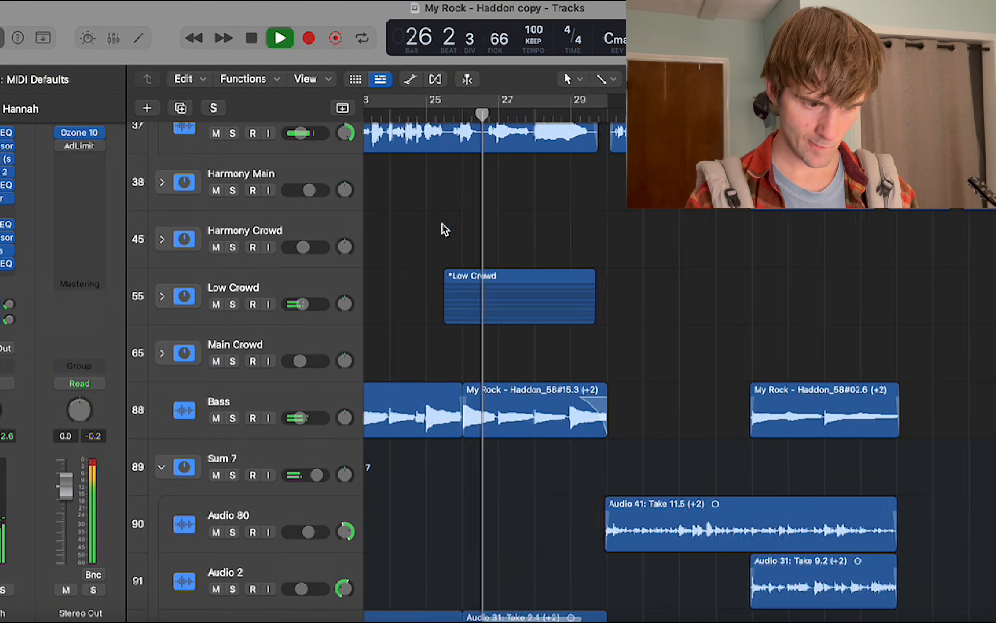
{"action": "key", "text": "space"}
Solo the Sum 2 stack on track 102 and play it from bar 25.
{"action": "left_click", "coordinate": [452, 123]}
{"action": "scroll", "coordinate": [476, 372], "scroll_direction": "down", "scroll_amount": 20}
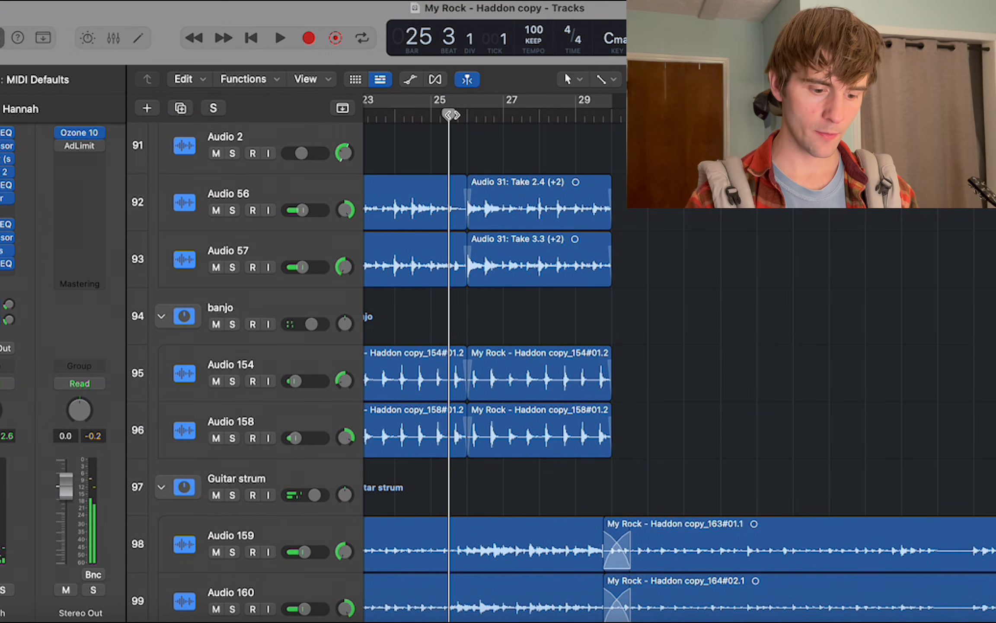
{"action": "scroll", "coordinate": [475, 372], "scroll_direction": "down", "scroll_amount": 5}
{"action": "left_click", "coordinate": [237, 353]}
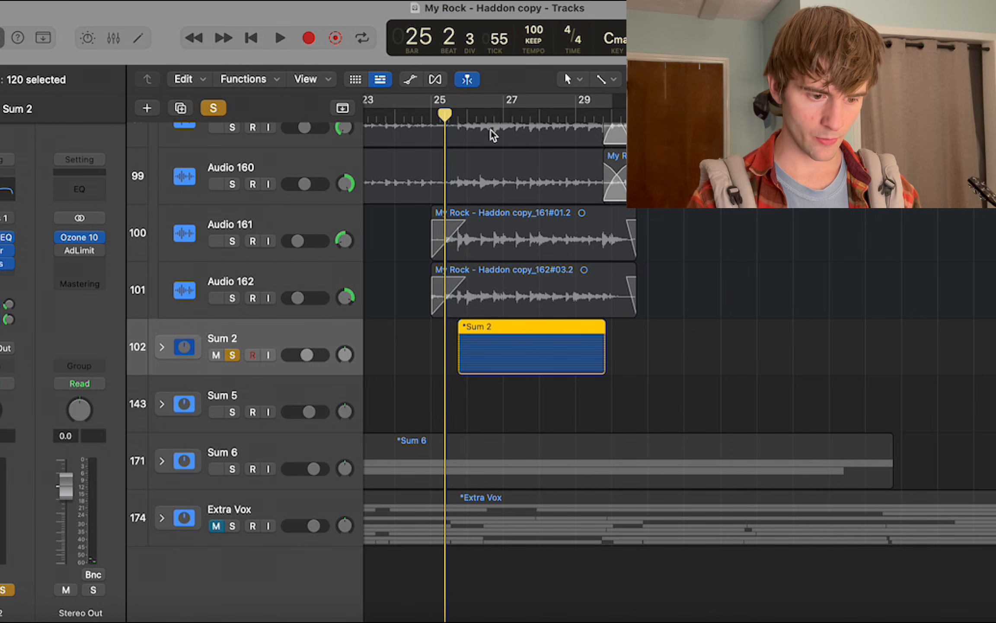
{"action": "left_click", "coordinate": [161, 348]}
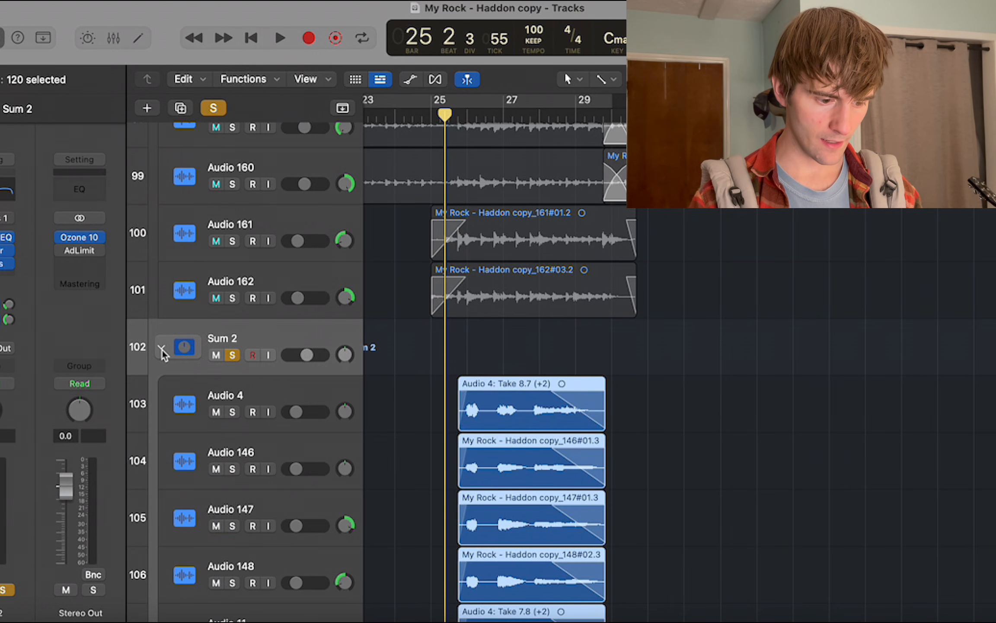
{"action": "left_click", "coordinate": [162, 348]}
{"action": "key", "text": "space"}
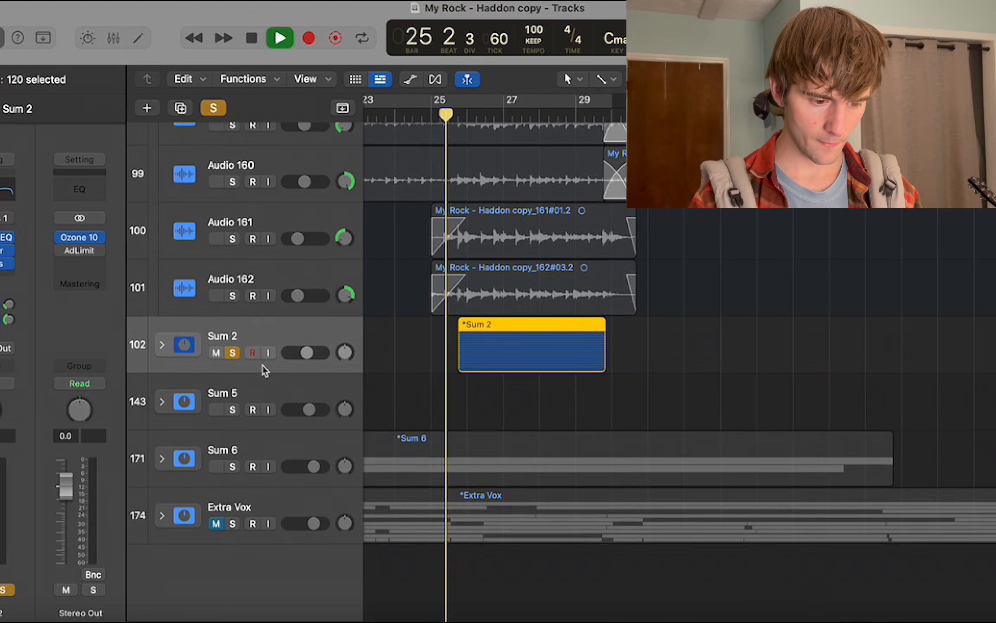
{"action": "scroll", "coordinate": [261, 363], "scroll_direction": "up", "scroll_amount": 1}
{"action": "scroll", "coordinate": [262, 364], "scroll_direction": "right", "scroll_amount": 1}
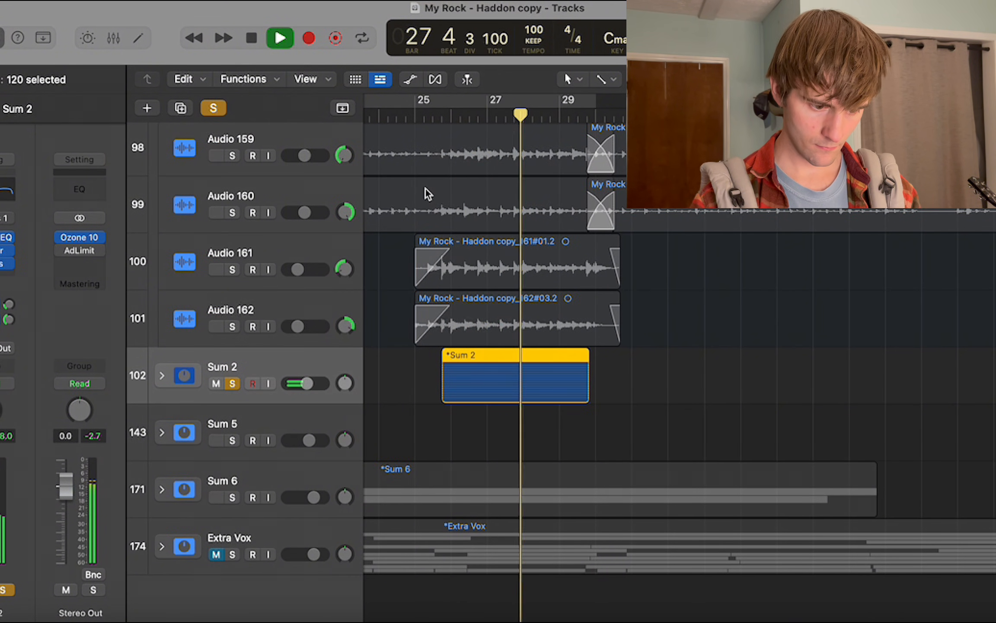
Expand the Sum 2 stack, look through its layered tracks down to track 142, and collapse it.
{"action": "scroll", "coordinate": [182, 303], "scroll_direction": "down", "scroll_amount": 1}
{"action": "left_click", "coordinate": [164, 346]}
{"action": "scroll", "coordinate": [232, 336], "scroll_direction": "down", "scroll_amount": 5}
{"action": "scroll", "coordinate": [232, 337], "scroll_direction": "down", "scroll_amount": 15}
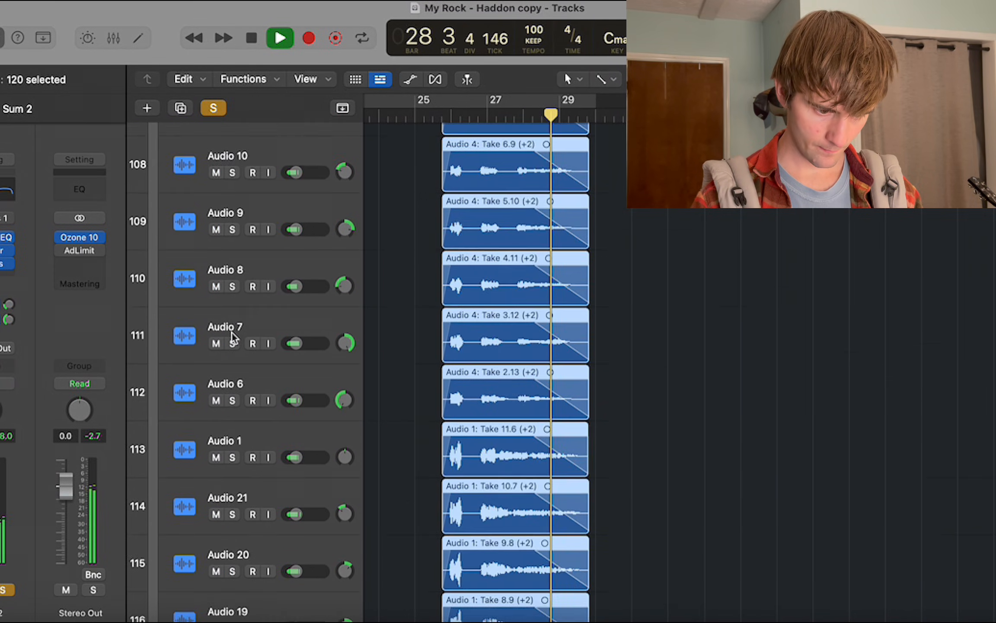
{"action": "key", "text": "space"}
{"action": "scroll", "coordinate": [232, 337], "scroll_direction": "down", "scroll_amount": 2}
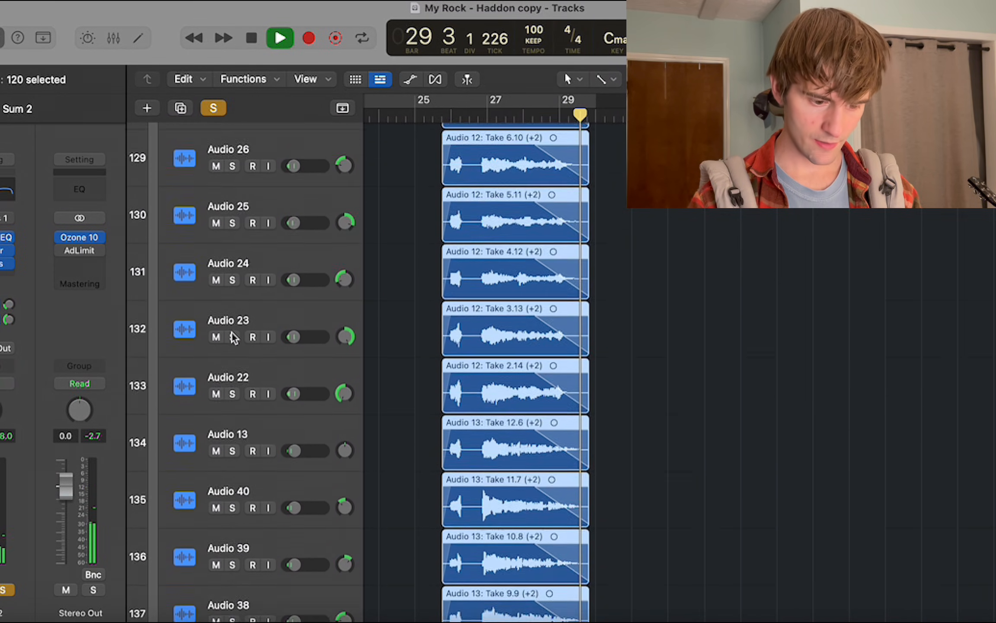
{"action": "scroll", "coordinate": [333, 393], "scroll_direction": "down", "scroll_amount": 6}
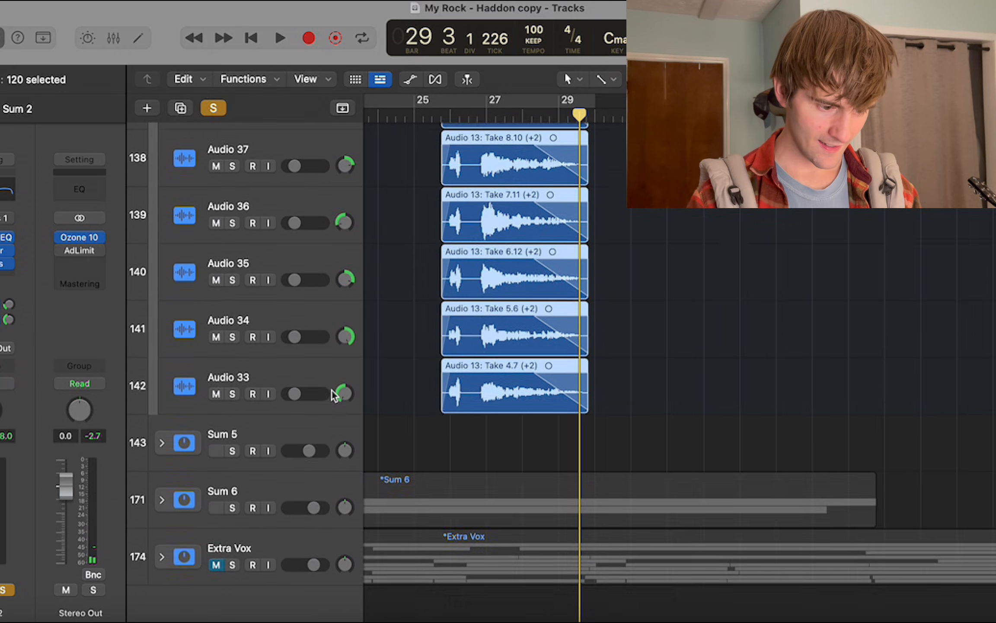
{"action": "scroll", "coordinate": [443, 331], "scroll_direction": "up", "scroll_amount": 20}
{"action": "scroll", "coordinate": [442, 327], "scroll_direction": "up", "scroll_amount": 4}
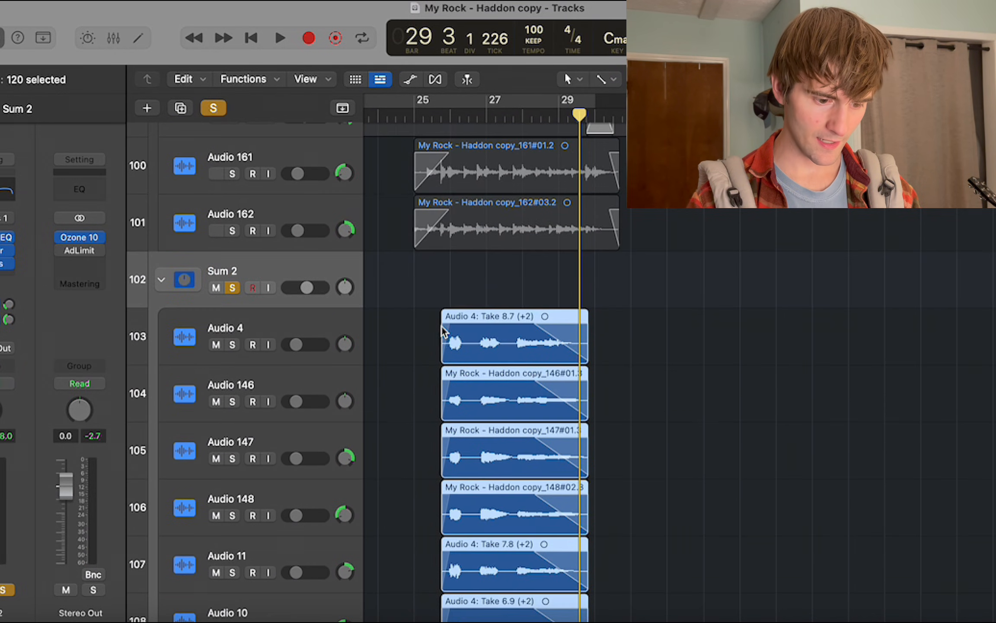
{"action": "left_click", "coordinate": [164, 281]}
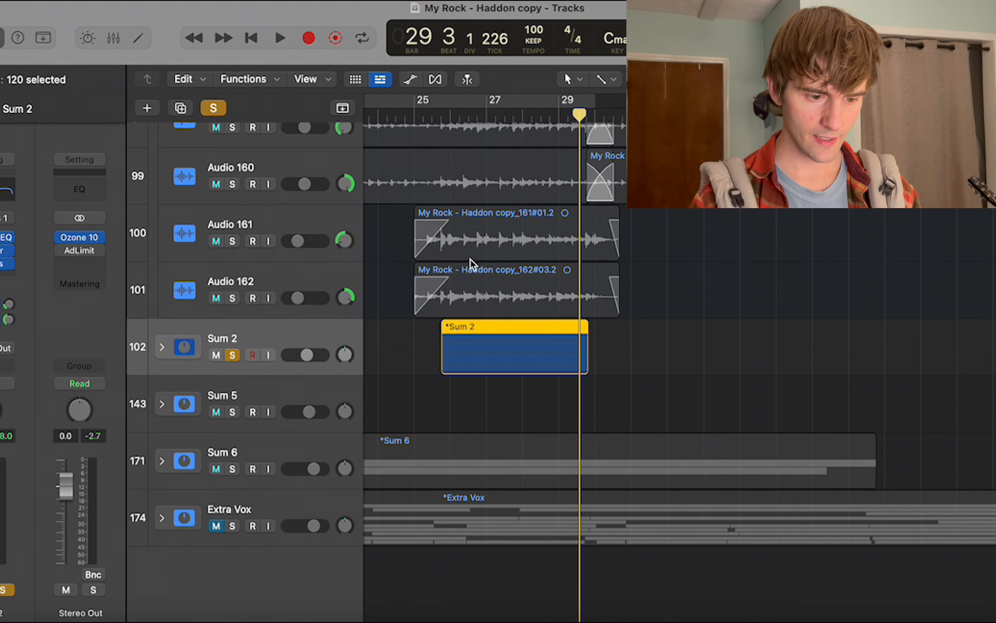
Play the soloed Sum 2 stack once more, clear the solo, and return the playhead to bar 25.
{"action": "key", "text": "space"}
{"action": "key", "text": "space"}
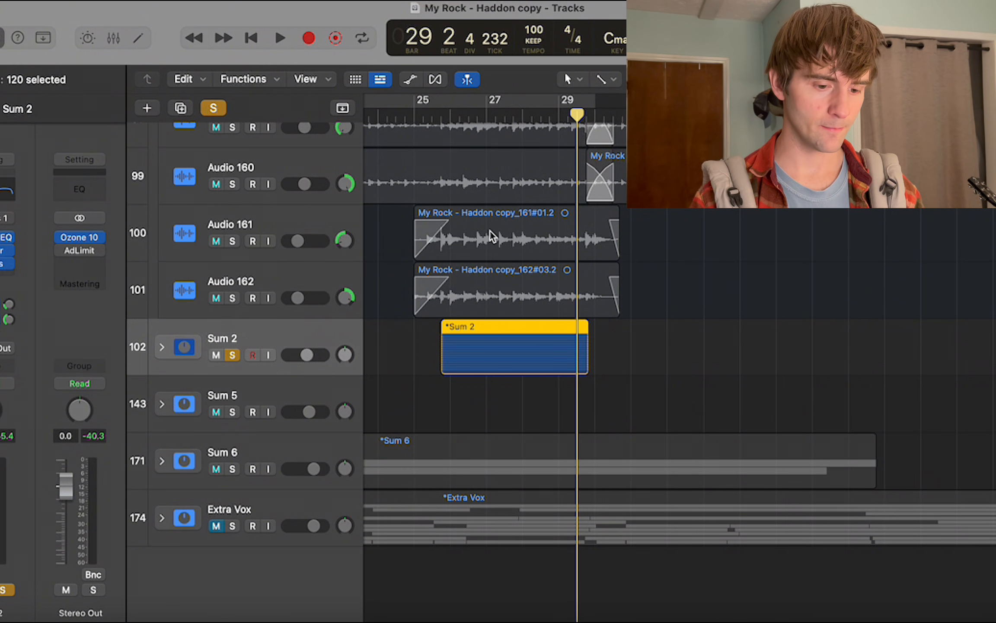
{"action": "left_click", "coordinate": [441, 120]}
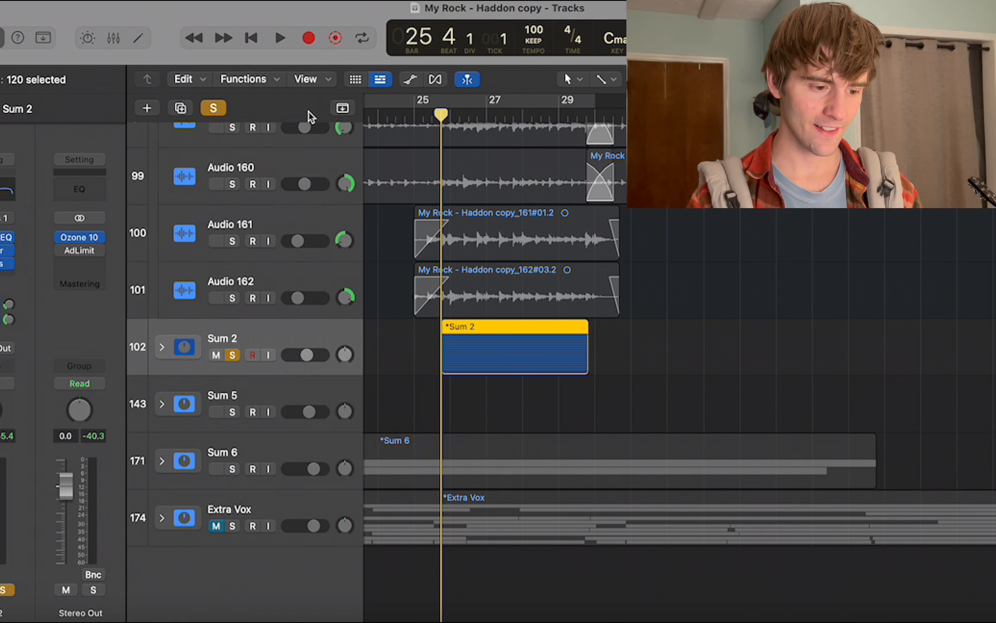
{"action": "left_click", "coordinate": [214, 108]}
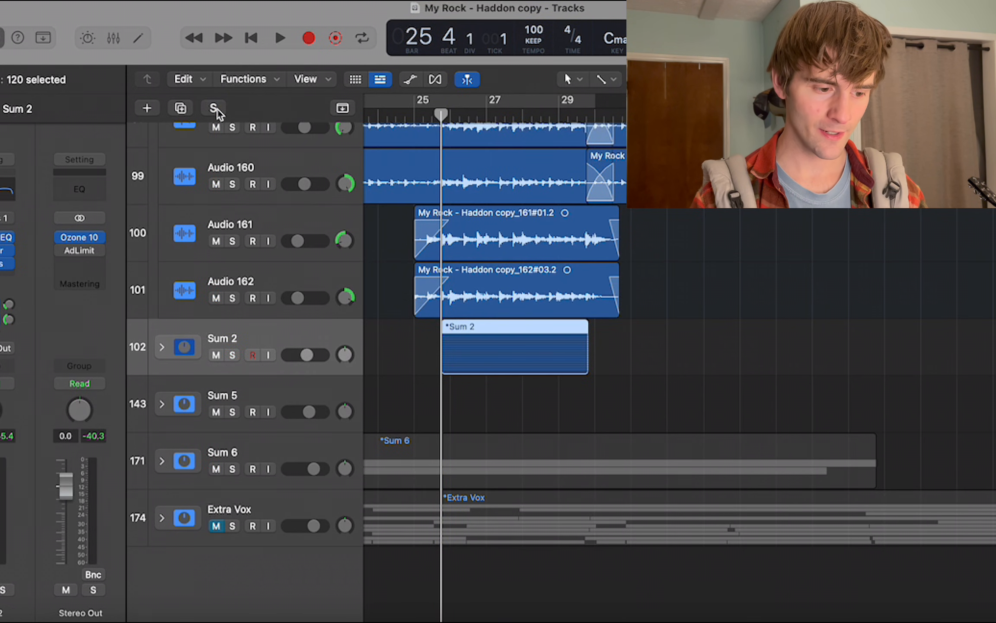
{"action": "left_click", "coordinate": [415, 115]}
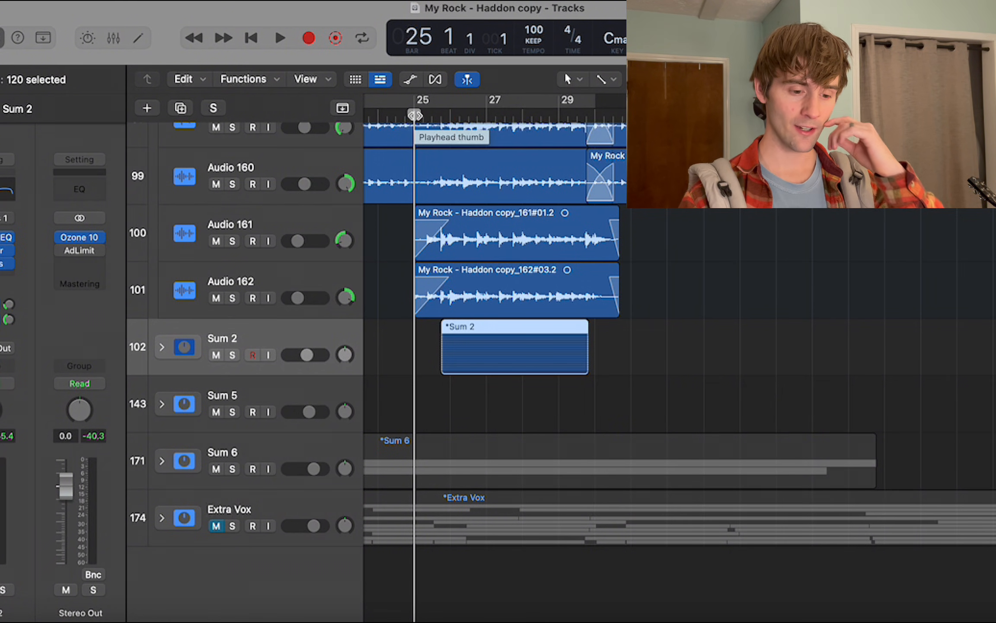
Play the full mix briefly from bar 29 to hear the transition into the next section.
{"action": "scroll", "coordinate": [562, 368], "scroll_direction": "up", "scroll_amount": 15}
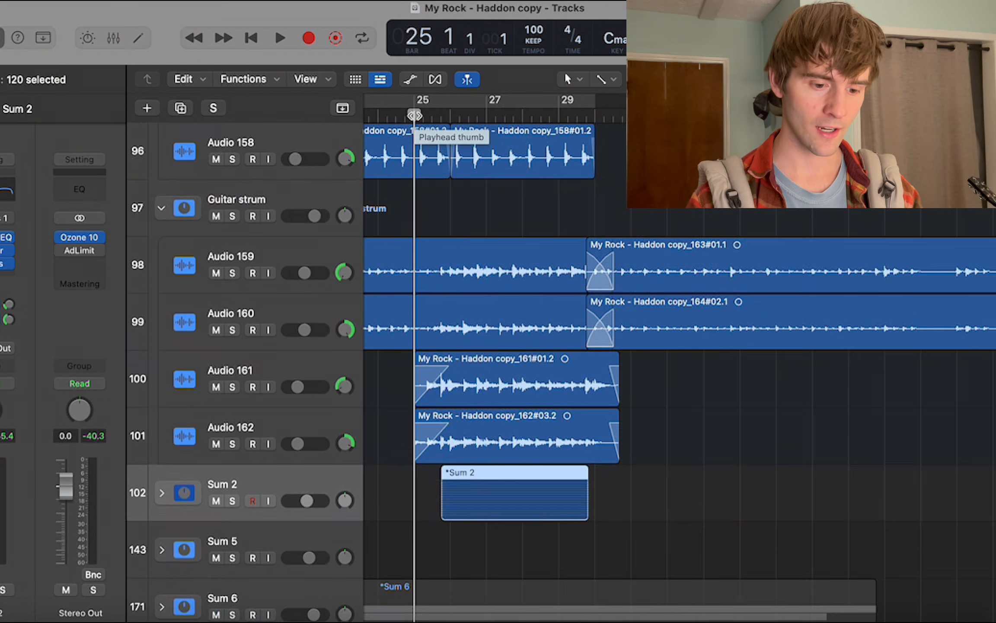
{"action": "scroll", "coordinate": [414, 116], "scroll_direction": "up", "scroll_amount": 4}
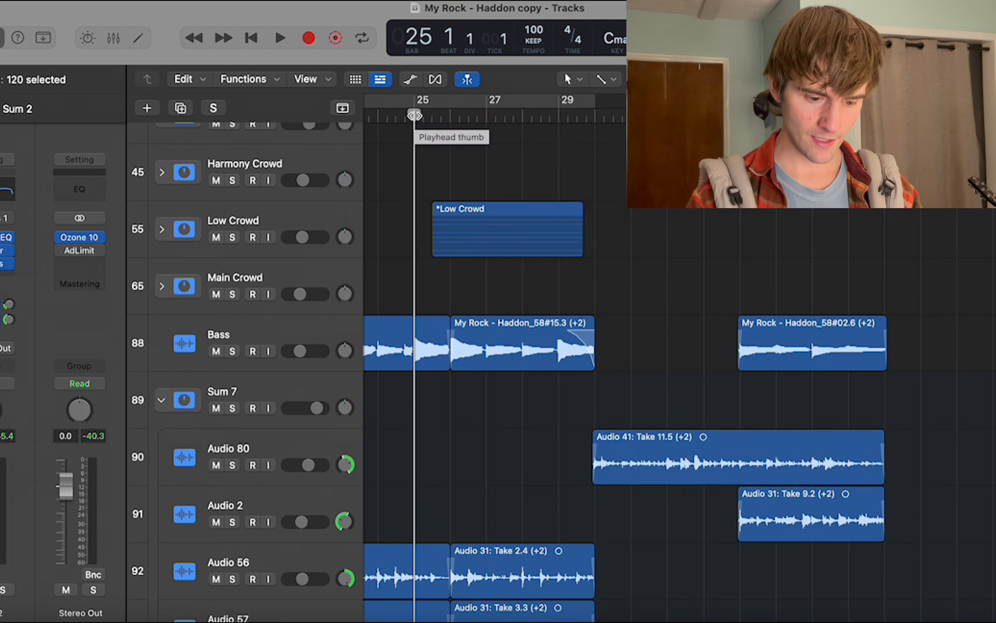
{"action": "scroll", "coordinate": [415, 115], "scroll_direction": "down", "scroll_amount": 3}
{"action": "scroll", "coordinate": [415, 115], "scroll_direction": "right", "scroll_amount": 3}
{"action": "scroll", "coordinate": [466, 113], "scroll_direction": "down", "scroll_amount": 1}
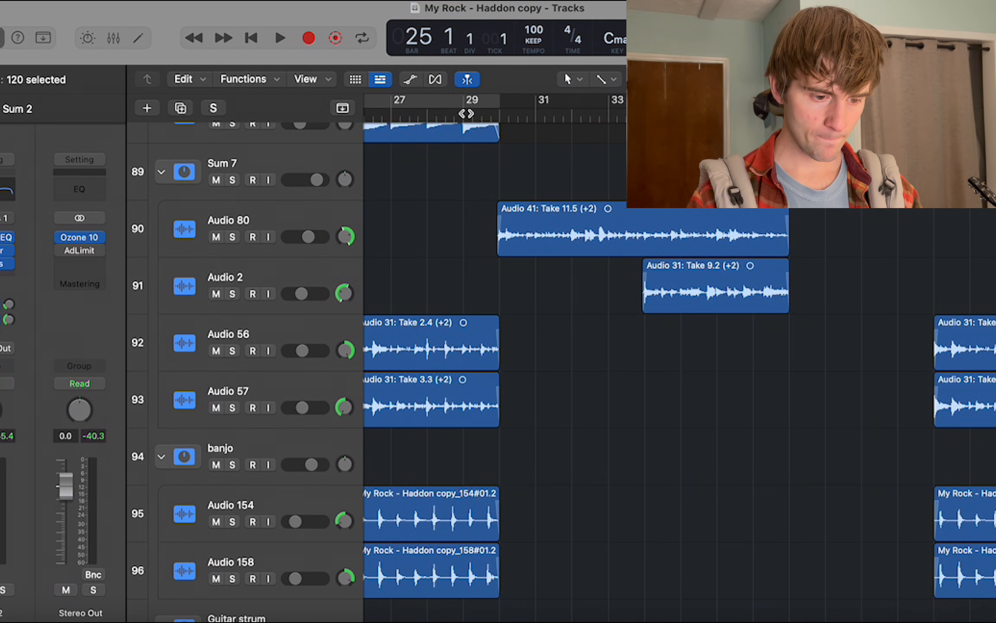
{"action": "scroll", "coordinate": [472, 117], "scroll_direction": "up", "scroll_amount": 2}
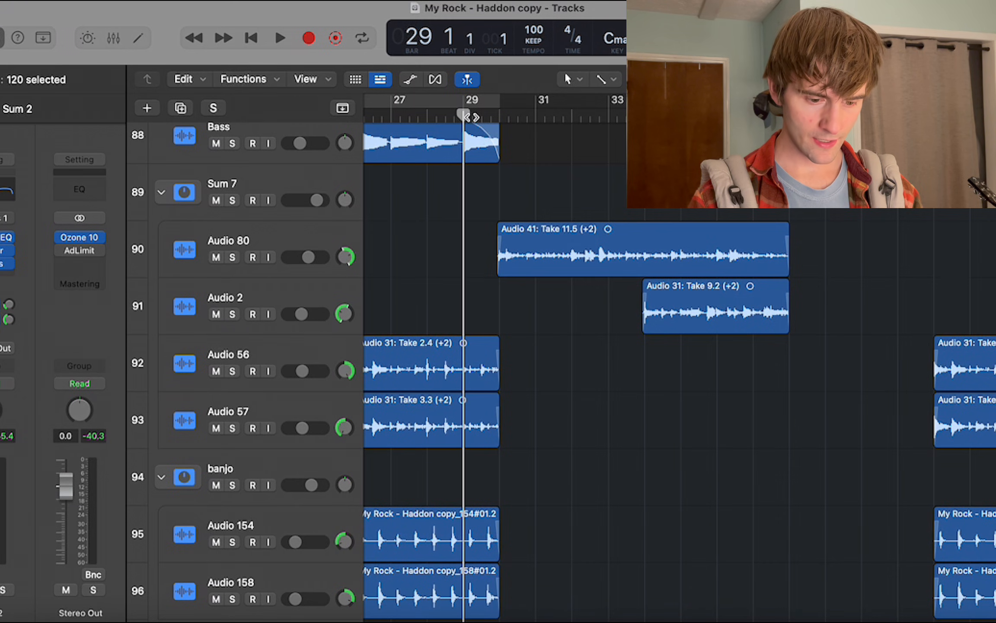
{"action": "key", "text": "space"}
{"action": "scroll", "coordinate": [472, 117], "scroll_direction": "up", "scroll_amount": 5}
{"action": "key", "text": "space"}
Place the playhead at bar 30, and play the Guitar main track soloed from there.
{"action": "left_click", "coordinate": [501, 120]}
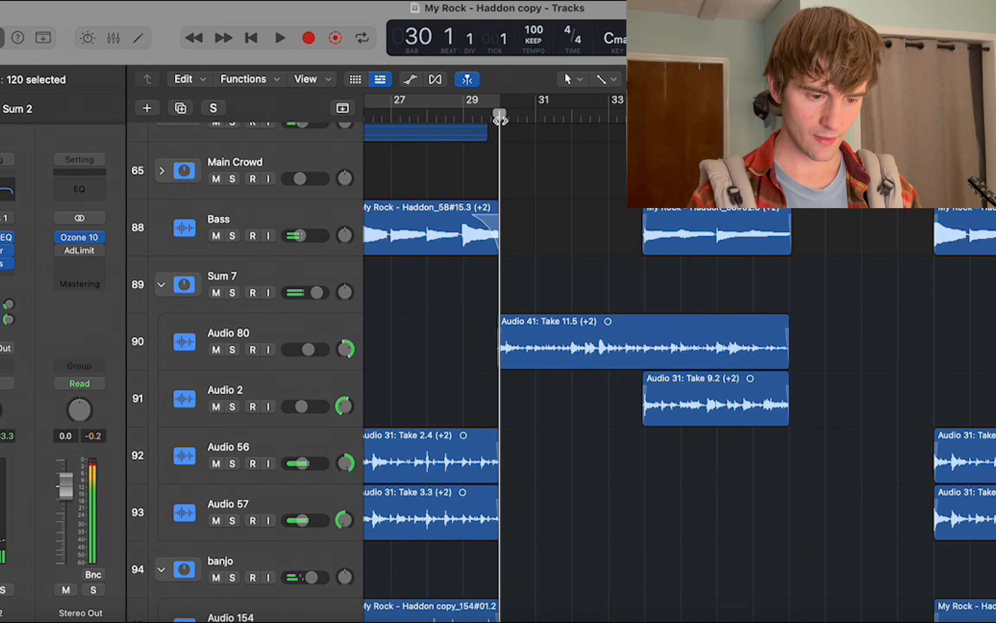
{"action": "scroll", "coordinate": [500, 120], "scroll_direction": "up", "scroll_amount": 15}
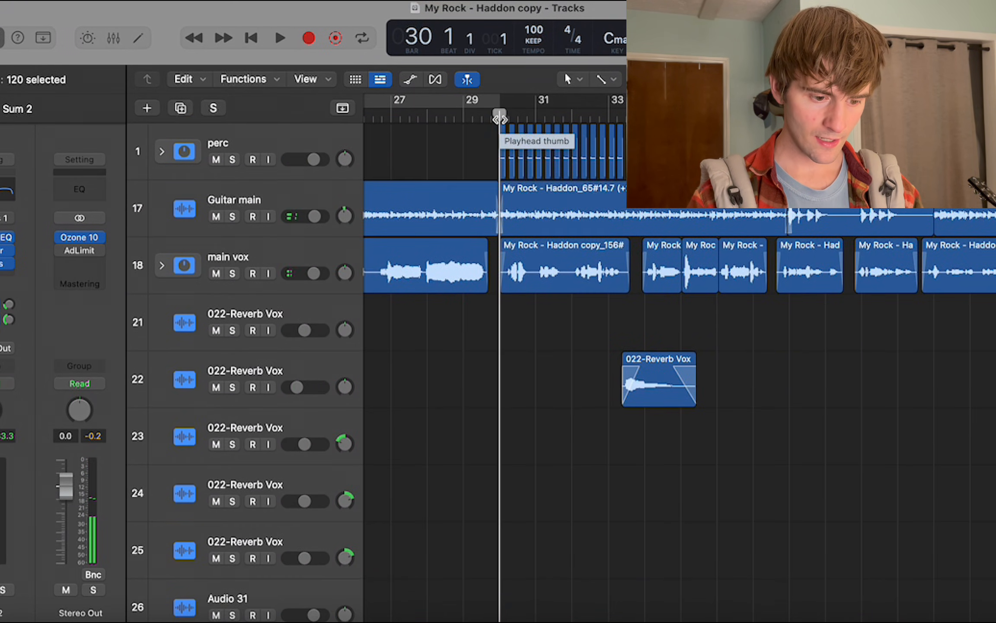
{"action": "left_click", "coordinate": [232, 217]}
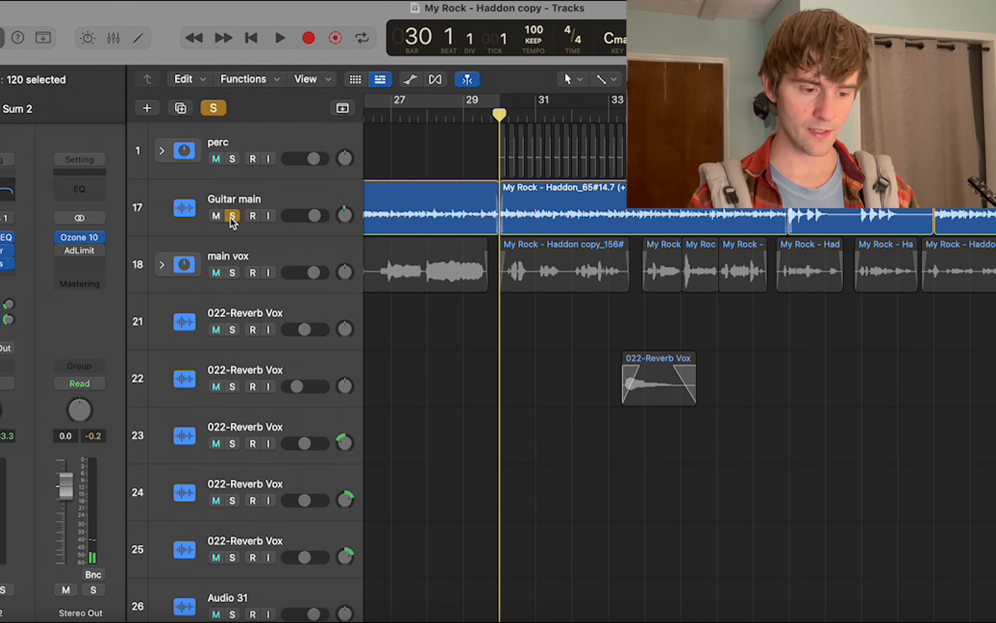
{"action": "left_click", "coordinate": [232, 217]}
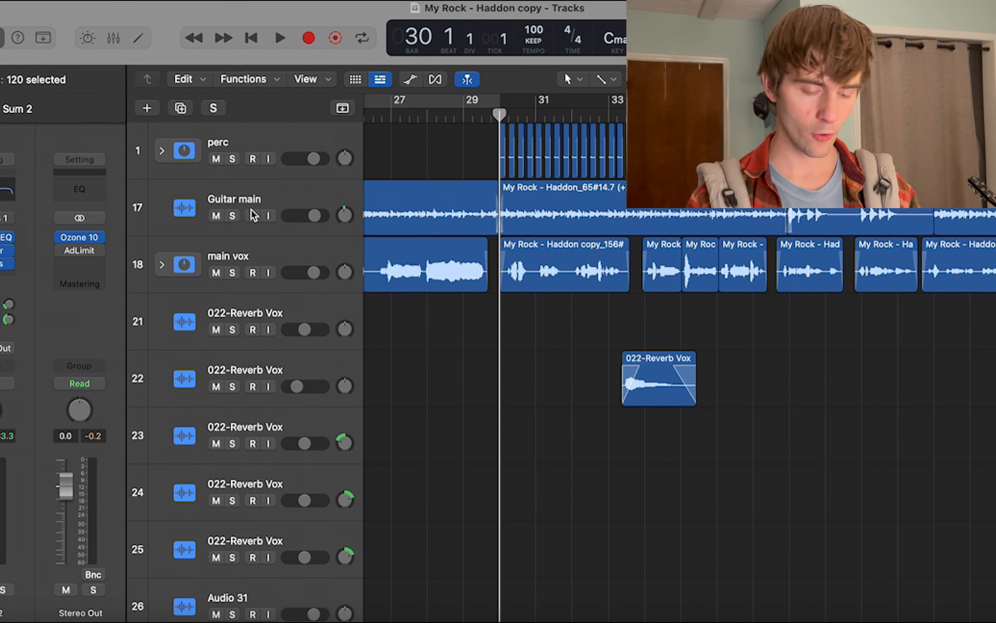
{"action": "left_click", "coordinate": [232, 216]}
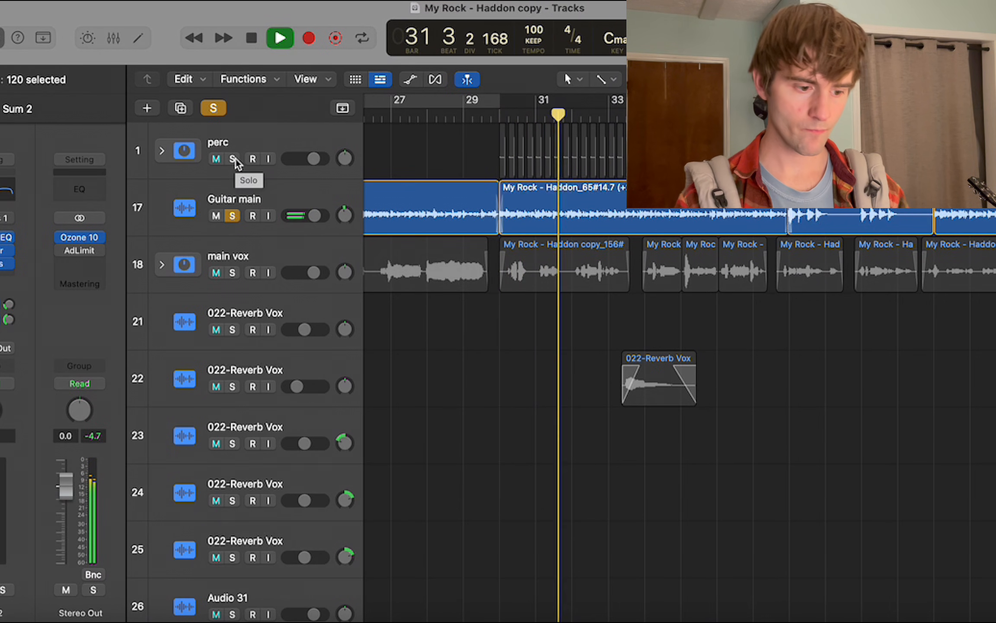
{"action": "key", "text": "space"}
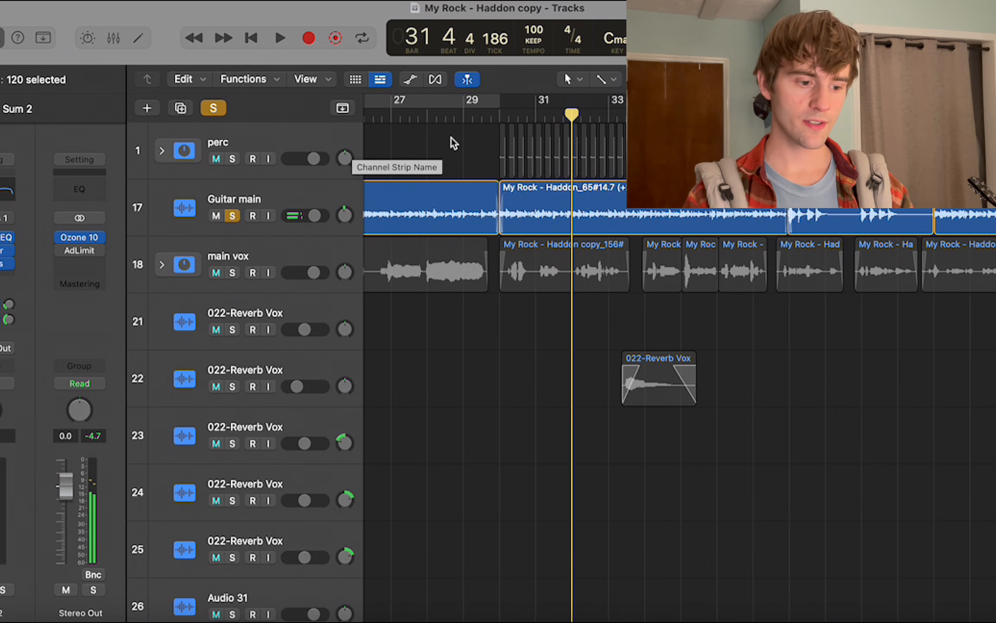
Replay the section from bar 30 with Guitar main soloed, and add the perc stack to the solo during playback.
{"action": "left_click", "coordinate": [504, 117]}
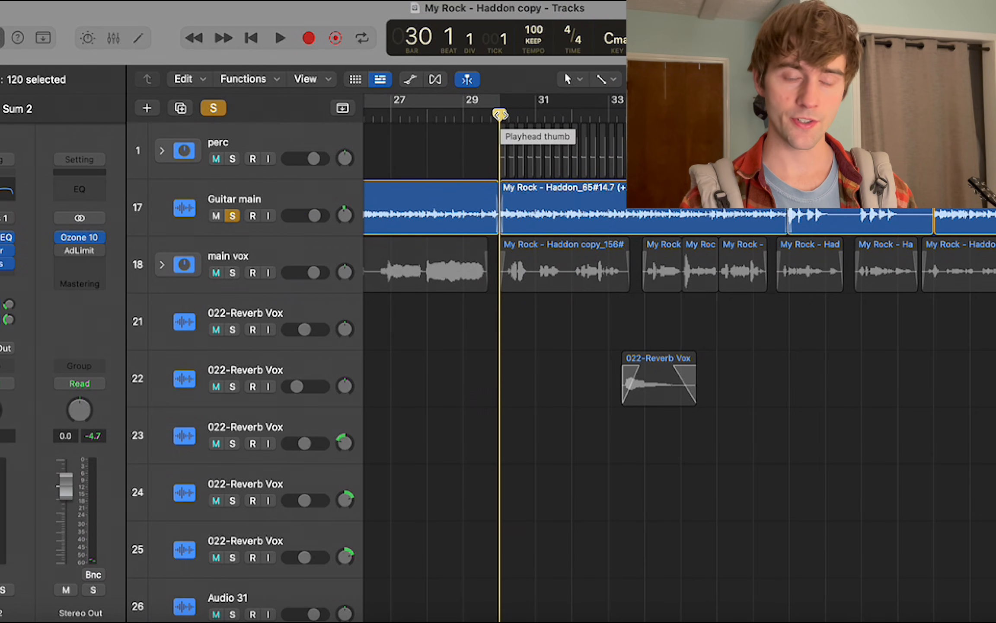
{"action": "scroll", "coordinate": [500, 114], "scroll_direction": "down", "scroll_amount": 15}
{"action": "scroll", "coordinate": [500, 115], "scroll_direction": "up", "scroll_amount": 15}
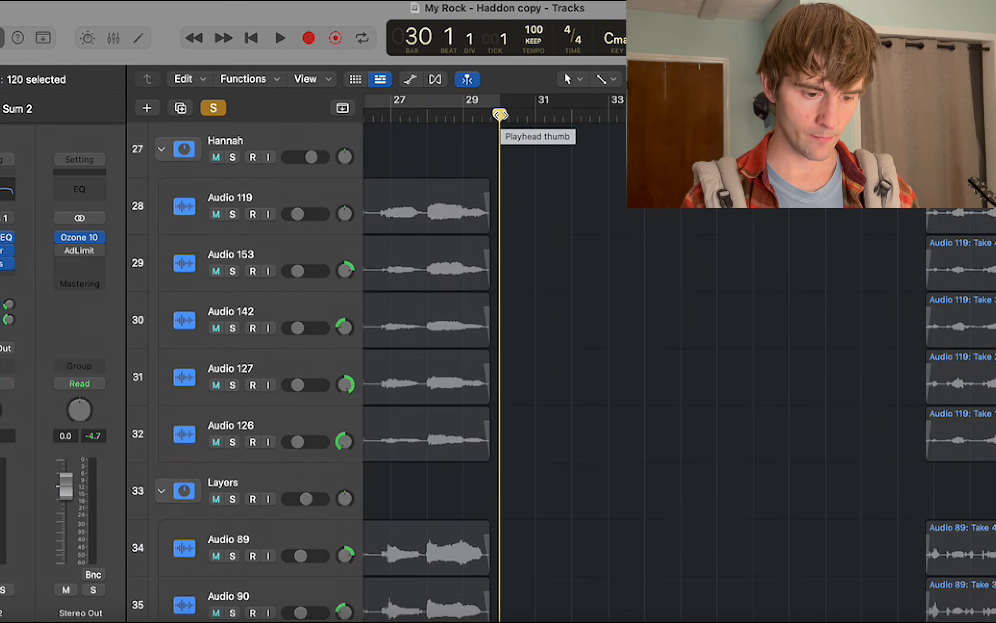
{"action": "key", "text": "space"}
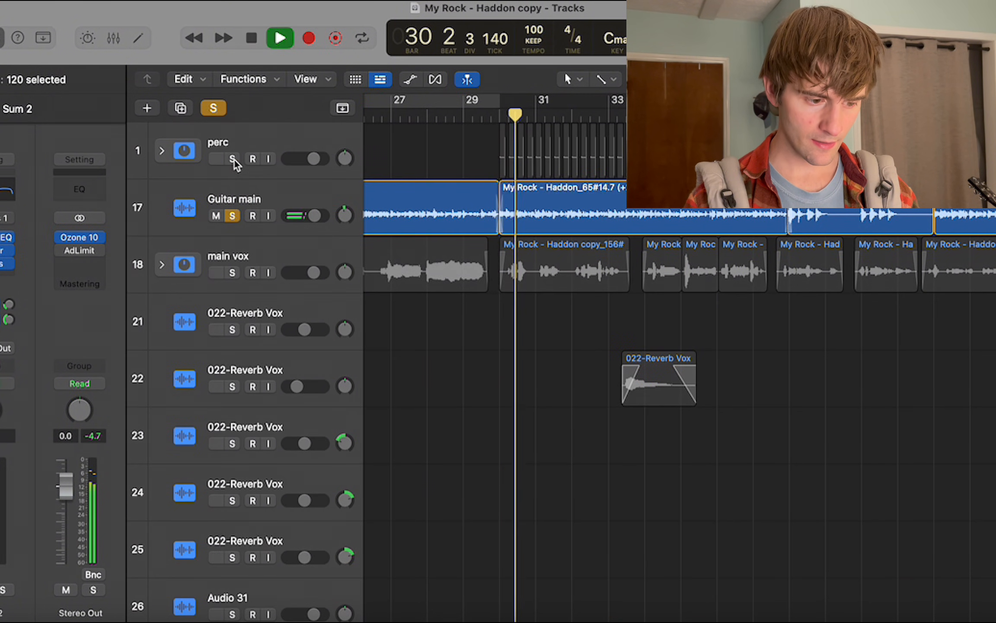
{"action": "left_click", "coordinate": [232, 159]}
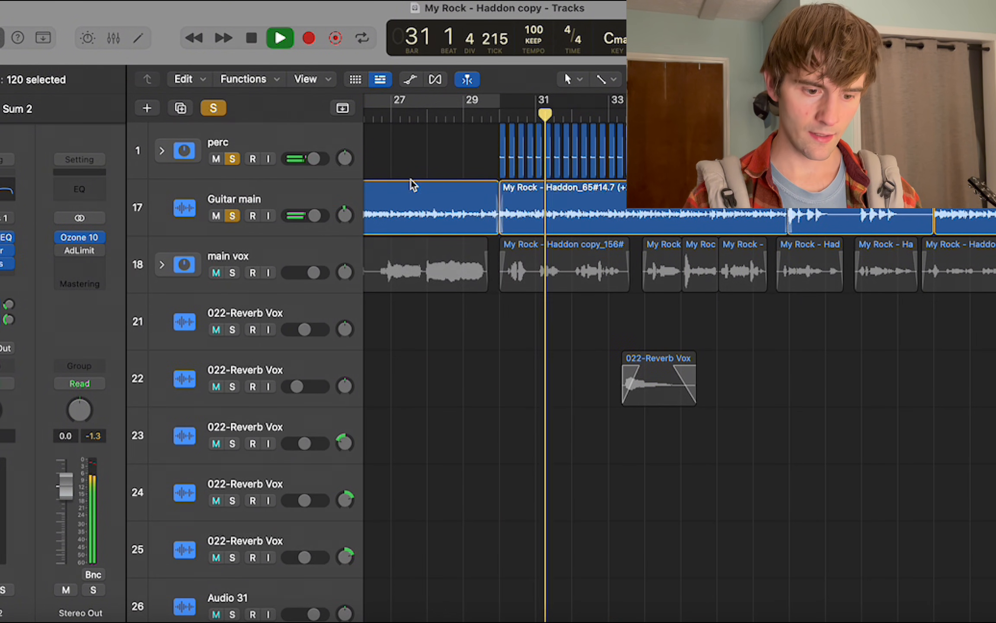
{"action": "scroll", "coordinate": [411, 184], "scroll_direction": "right", "scroll_amount": 3}
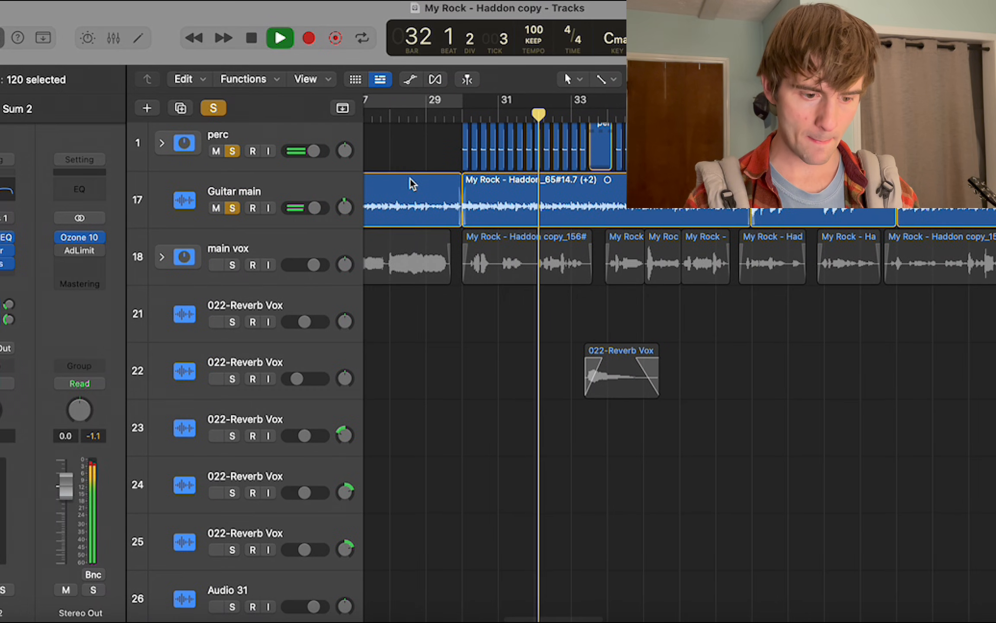
{"action": "scroll", "coordinate": [411, 183], "scroll_direction": "down", "scroll_amount": 20}
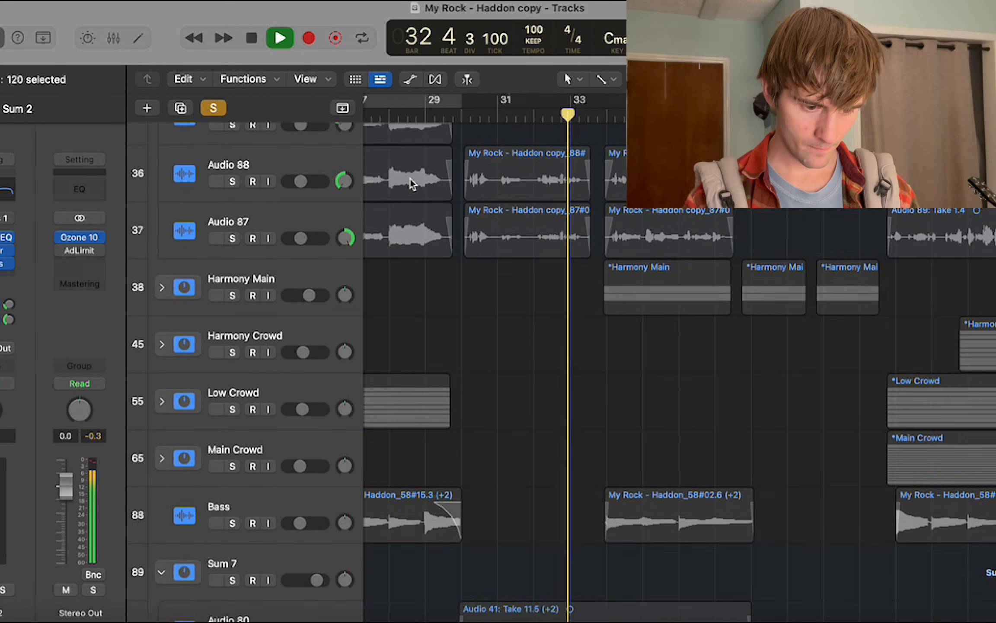
Solo the Audio 80 track, play it from bar 30, and add the Audio 2 track to the solo during playback.
{"action": "key", "text": "space"}
{"action": "scroll", "coordinate": [320, 279], "scroll_direction": "down", "scroll_amount": 5}
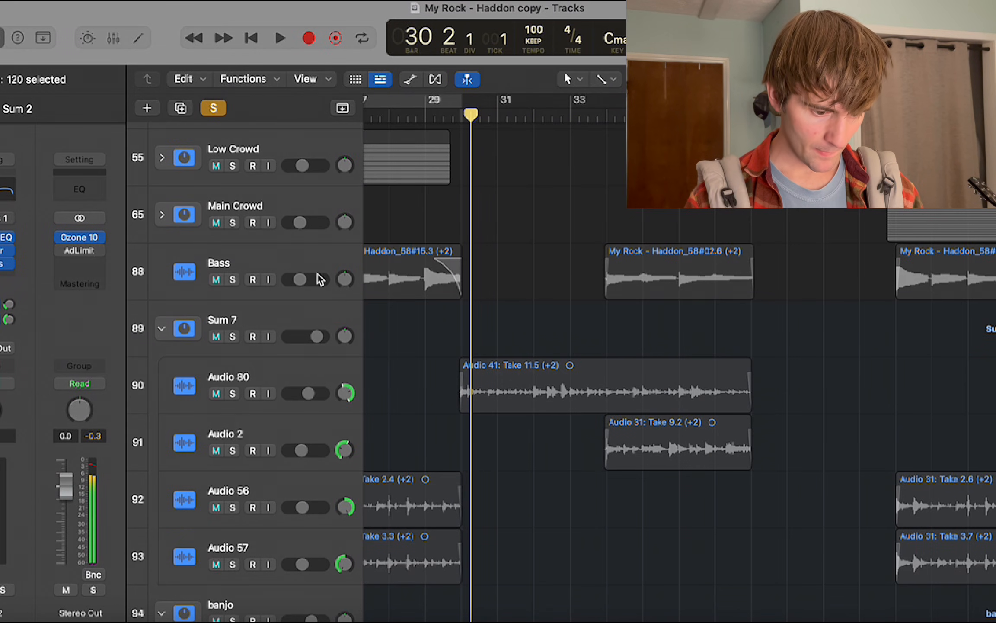
{"action": "scroll", "coordinate": [320, 279], "scroll_direction": "down", "scroll_amount": 3}
{"action": "left_click", "coordinate": [233, 275]}
{"action": "left_click", "coordinate": [261, 258]}
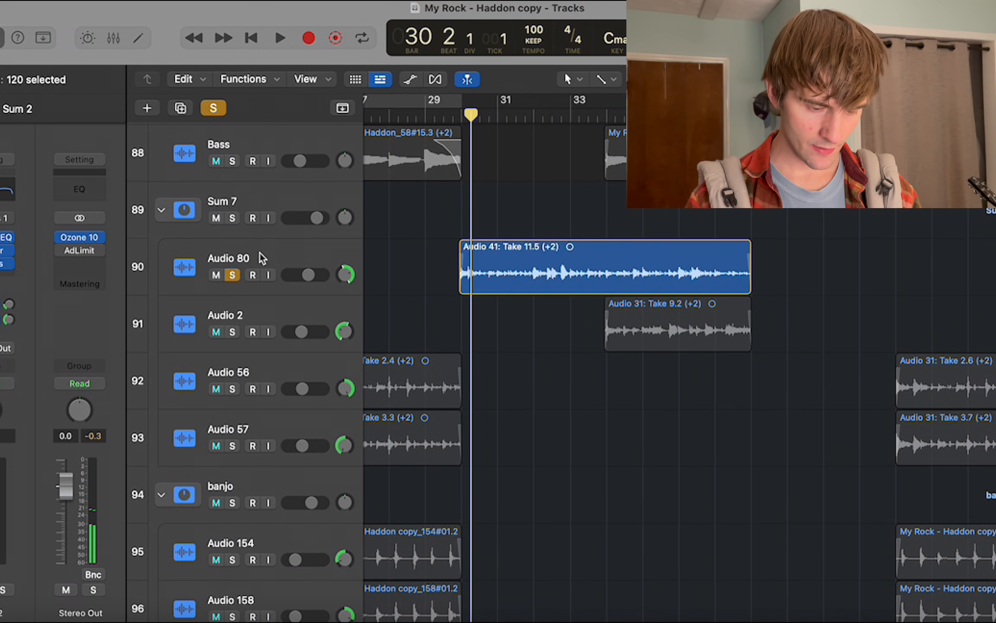
{"action": "left_click", "coordinate": [457, 118]}
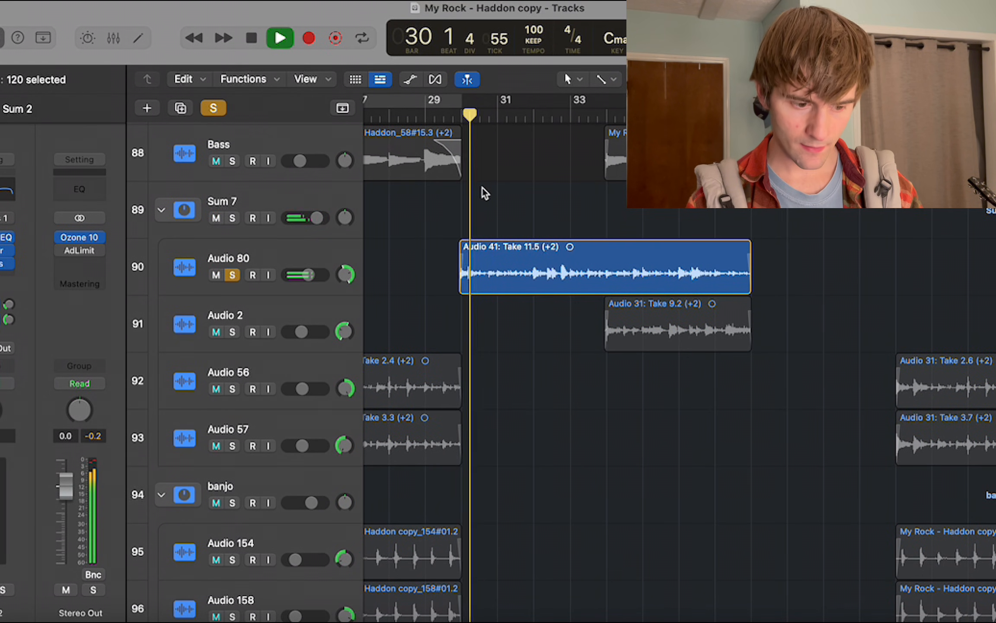
{"action": "left_click", "coordinate": [233, 331]}
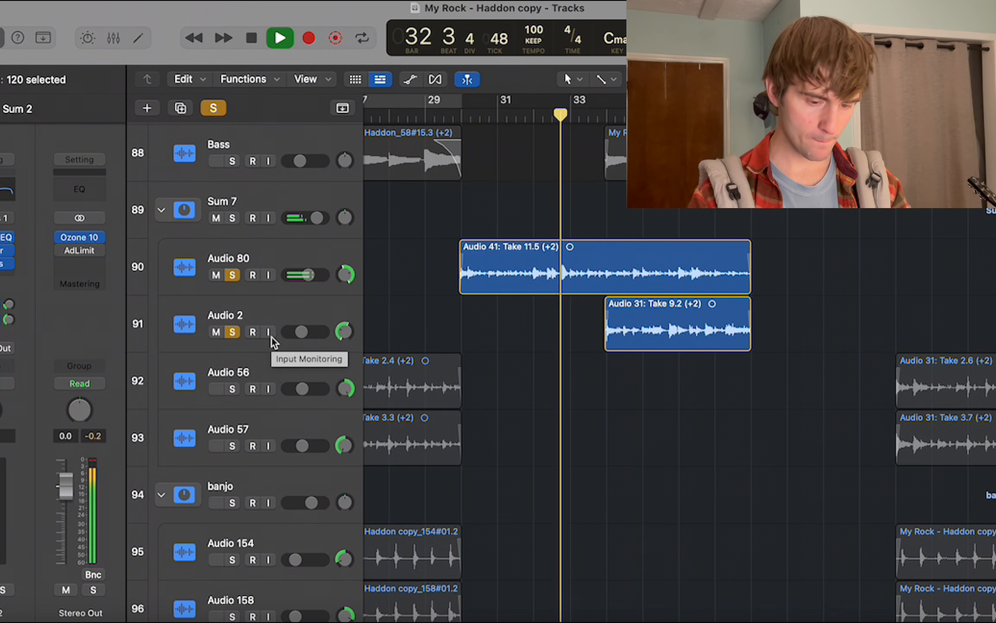
{"action": "left_click_drag", "start_coordinate": [533, 321], "coordinate": [703, 364]}
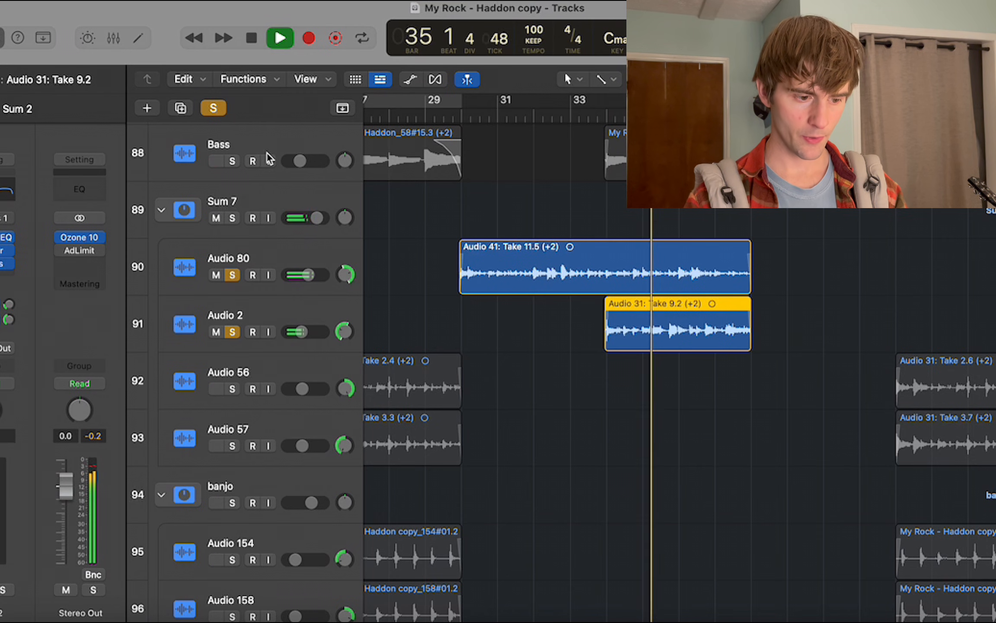
Add the Guitar strum stack and the Bass track to the solo while playback continues.
{"action": "scroll", "coordinate": [488, 247], "scroll_direction": "down", "scroll_amount": 5}
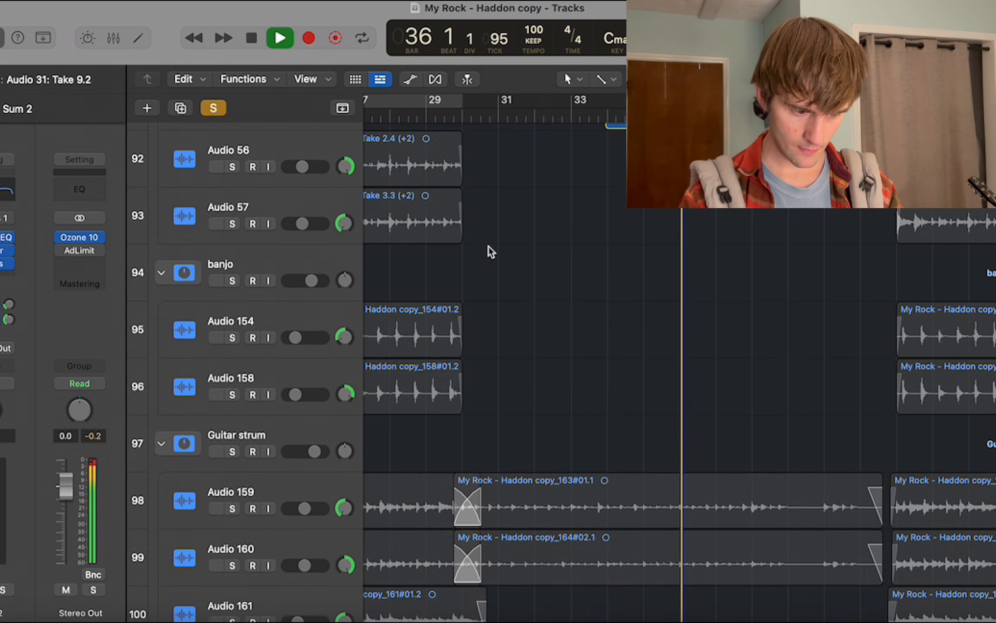
{"action": "left_click", "coordinate": [232, 441]}
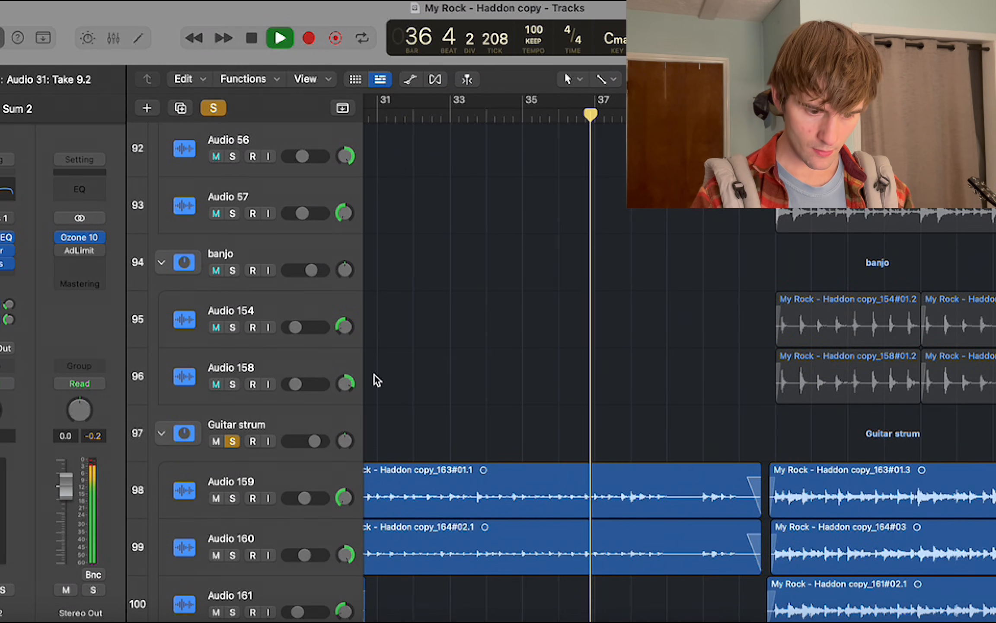
{"action": "scroll", "coordinate": [490, 211], "scroll_direction": "down", "scroll_amount": 2}
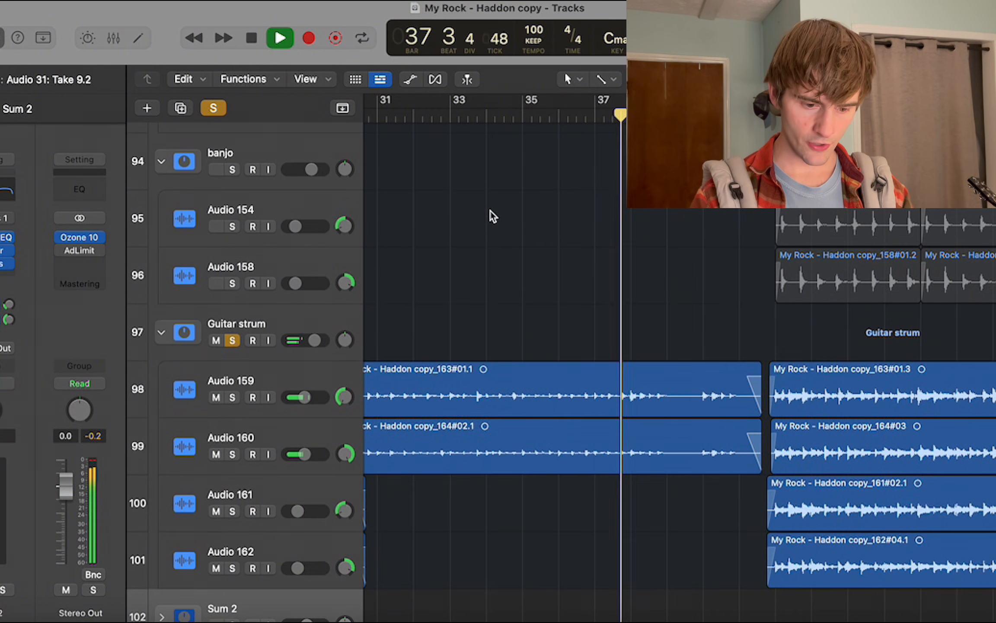
{"action": "left_click_drag", "start_coordinate": [490, 210], "coordinate": [511, 512]}
{"action": "scroll", "coordinate": [511, 512], "scroll_direction": "up", "scroll_amount": 10}
{"action": "scroll", "coordinate": [512, 513], "scroll_direction": "up", "scroll_amount": 8}
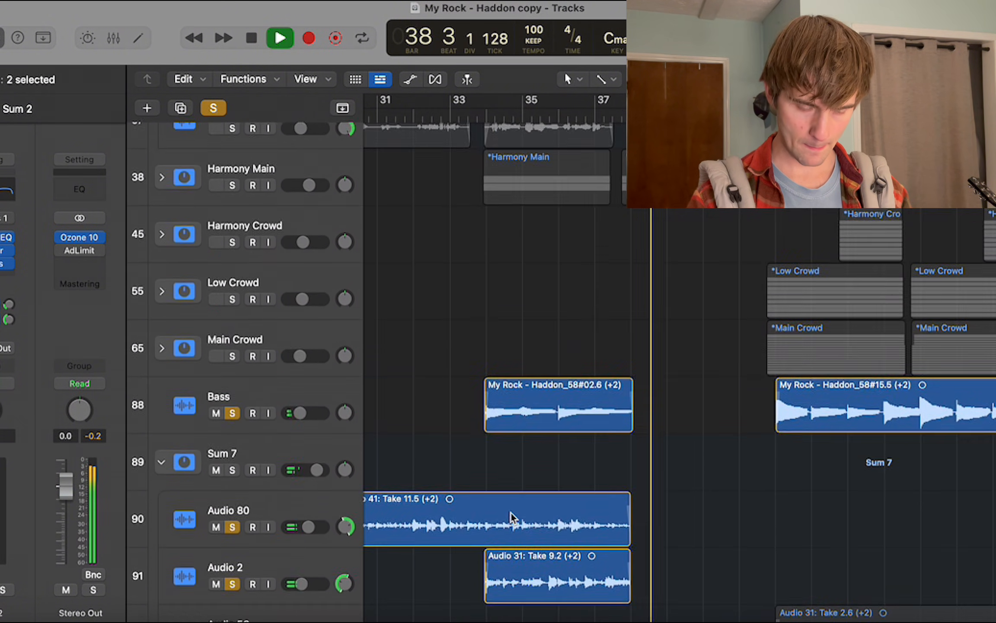
Add the Harmony Main and main vox stacks to the solo, and play from bar 36, selecting the two short Harmony Main regions.
{"action": "key", "text": "space"}
{"action": "left_click", "coordinate": [585, 116]}
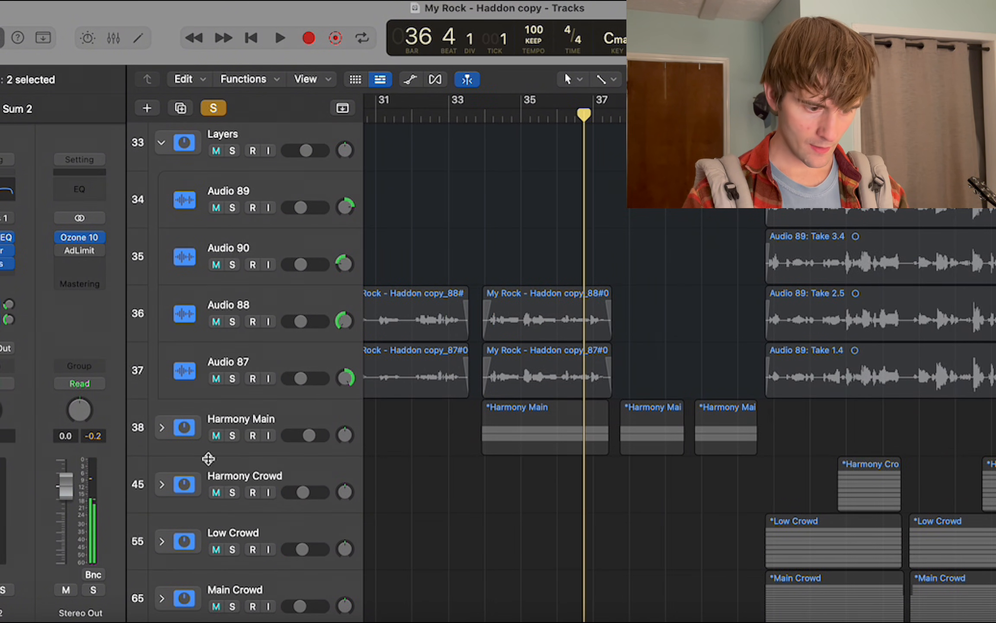
{"action": "left_click", "coordinate": [230, 437]}
{"action": "scroll", "coordinate": [229, 441], "scroll_direction": "up", "scroll_amount": 10}
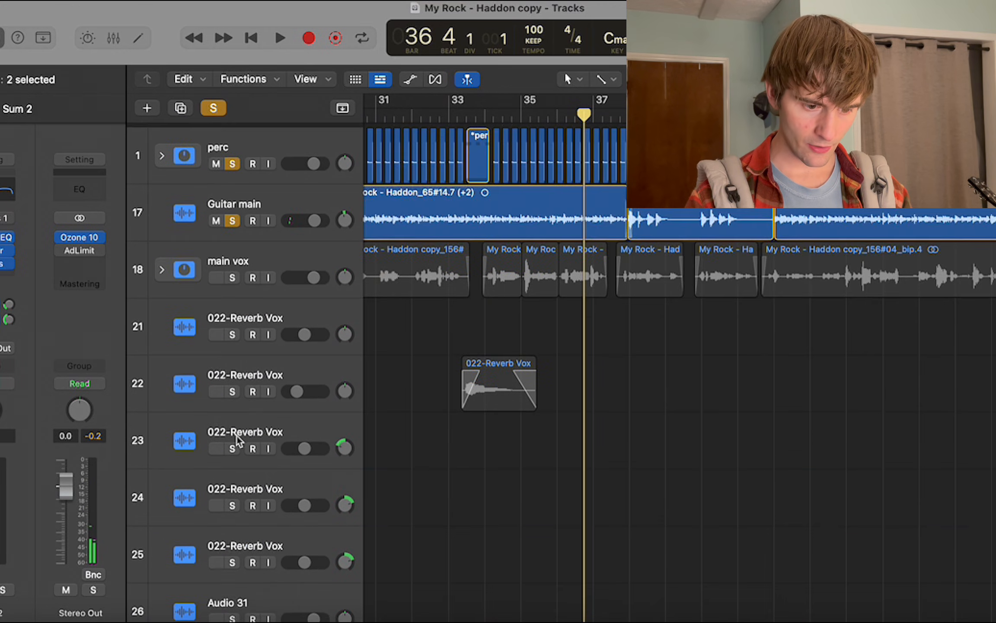
{"action": "left_click", "coordinate": [232, 273]}
{"action": "scroll", "coordinate": [260, 281], "scroll_direction": "down", "scroll_amount": 10}
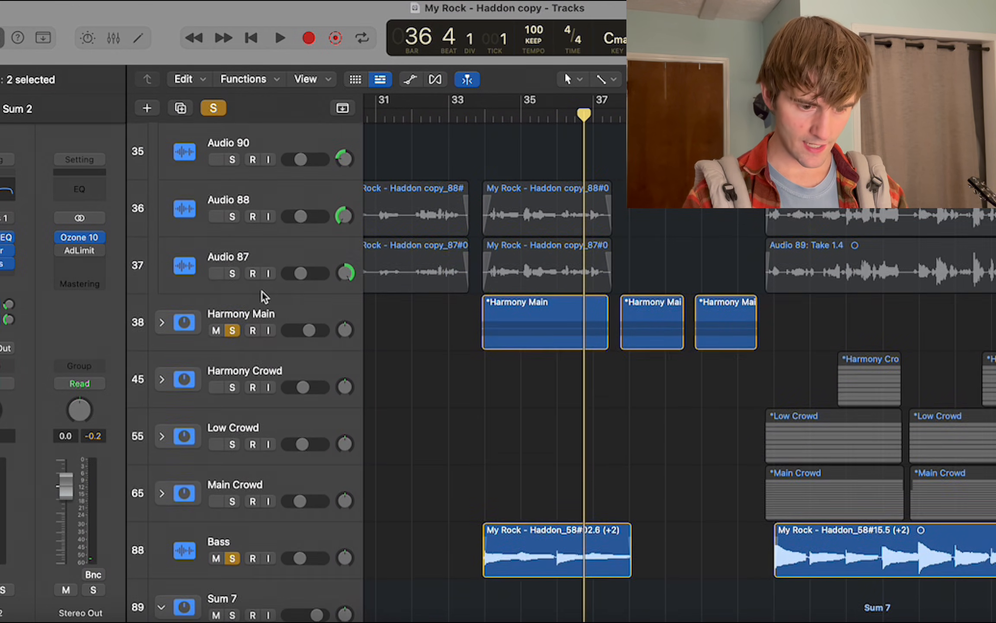
{"action": "key", "text": "space"}
{"action": "scroll", "coordinate": [587, 352], "scroll_direction": "right", "scroll_amount": 3}
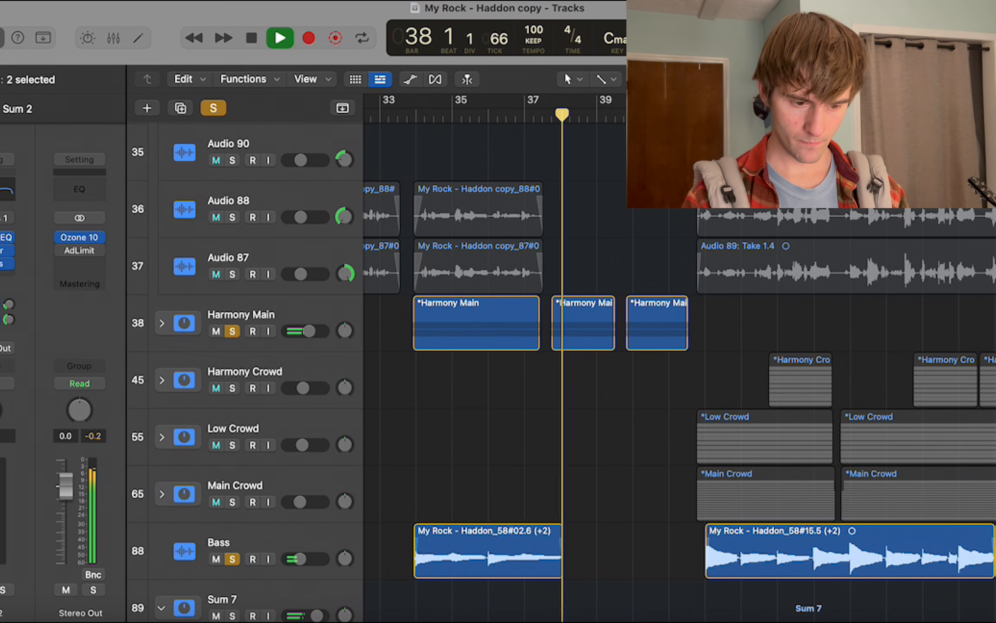
{"action": "left_click_drag", "start_coordinate": [596, 289], "coordinate": [678, 391]}
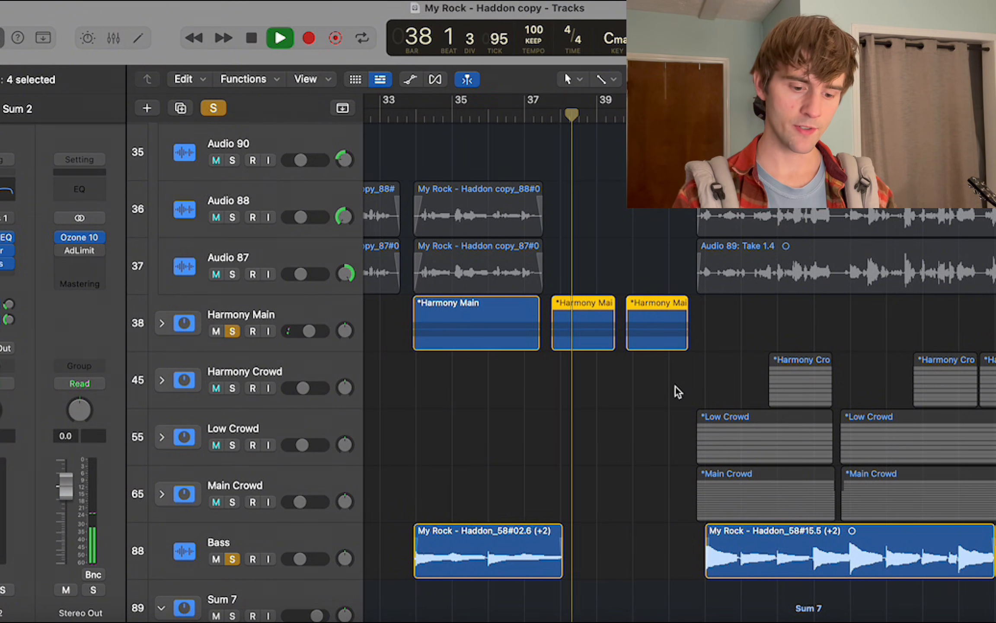
Clear all solos during playback and play the full mix up to the section starting at bar 42.
{"action": "scroll", "coordinate": [644, 367], "scroll_direction": "down", "scroll_amount": 2}
{"action": "scroll", "coordinate": [645, 369], "scroll_direction": "right", "scroll_amount": 2}
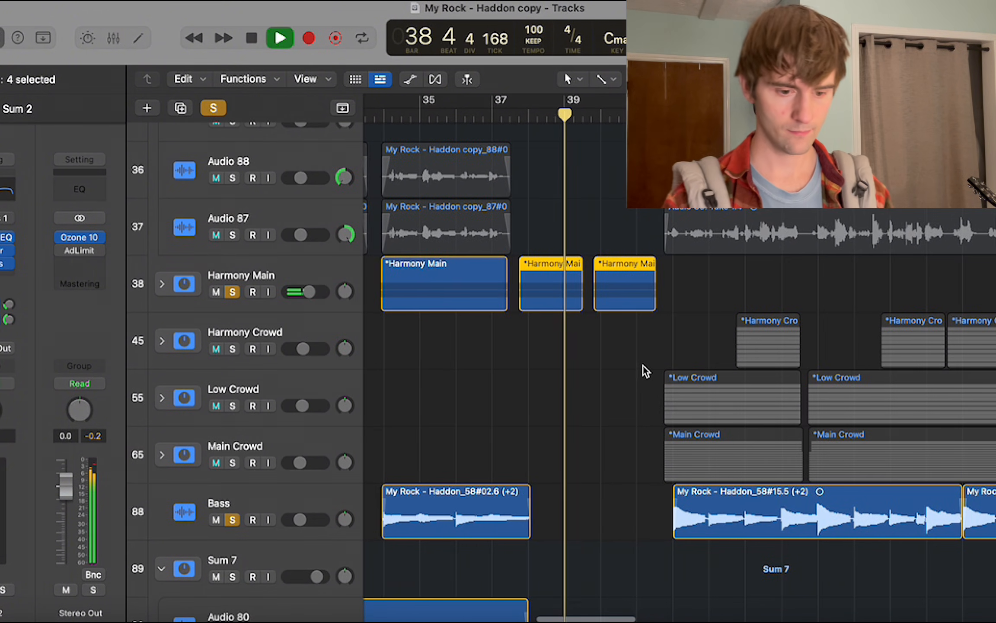
{"action": "scroll", "coordinate": [644, 370], "scroll_direction": "right", "scroll_amount": 3}
{"action": "scroll", "coordinate": [645, 370], "scroll_direction": "down", "scroll_amount": 5}
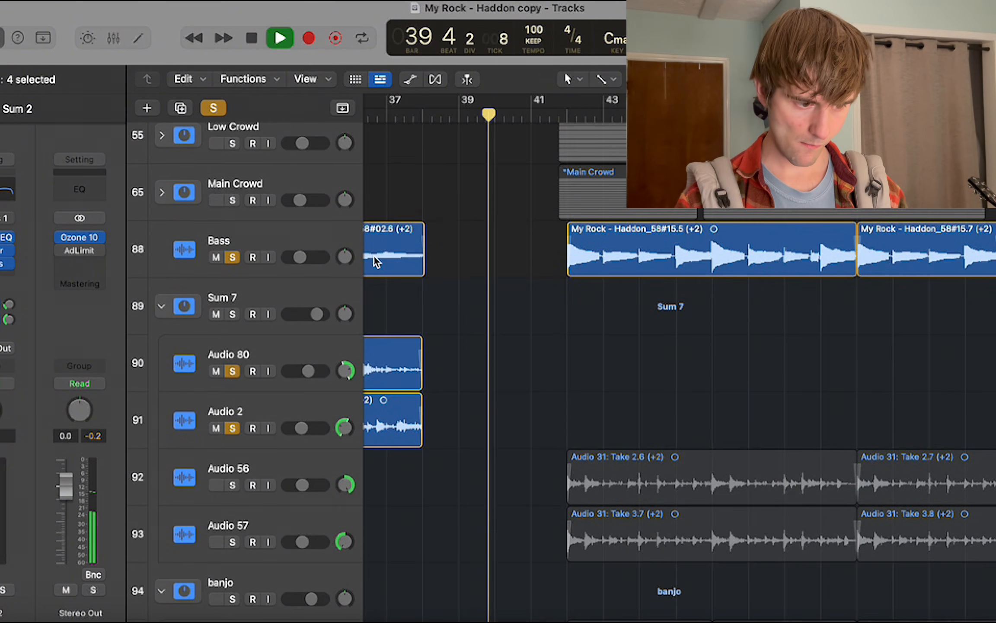
{"action": "left_click", "coordinate": [214, 108]}
{"action": "scroll", "coordinate": [449, 187], "scroll_direction": "up", "scroll_amount": 5}
{"action": "scroll", "coordinate": [450, 187], "scroll_direction": "right", "scroll_amount": 2}
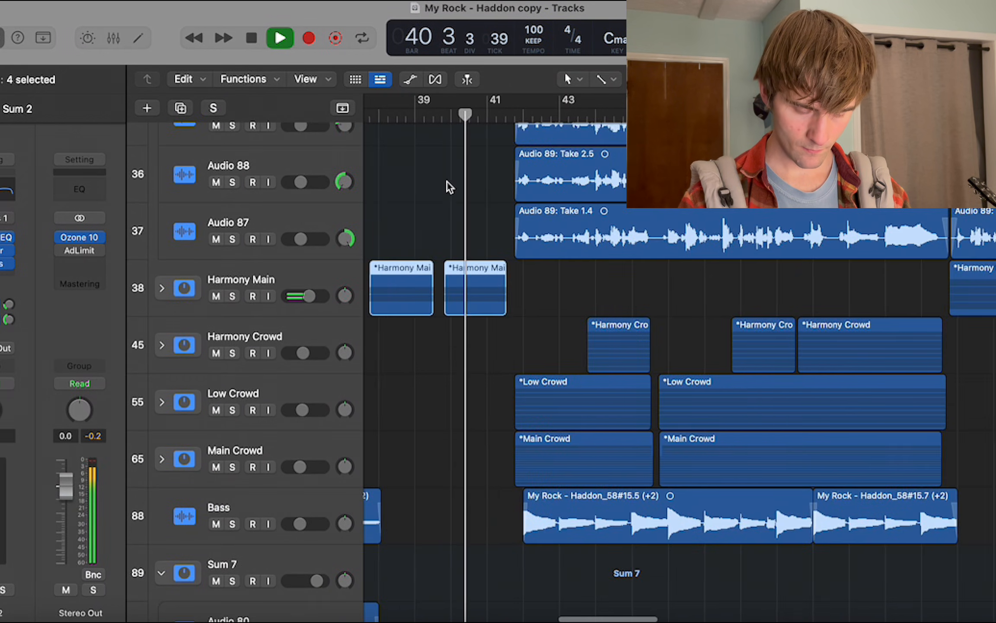
{"action": "scroll", "coordinate": [450, 187], "scroll_direction": "right", "scroll_amount": 2}
{"action": "scroll", "coordinate": [450, 186], "scroll_direction": "down", "scroll_amount": 6}
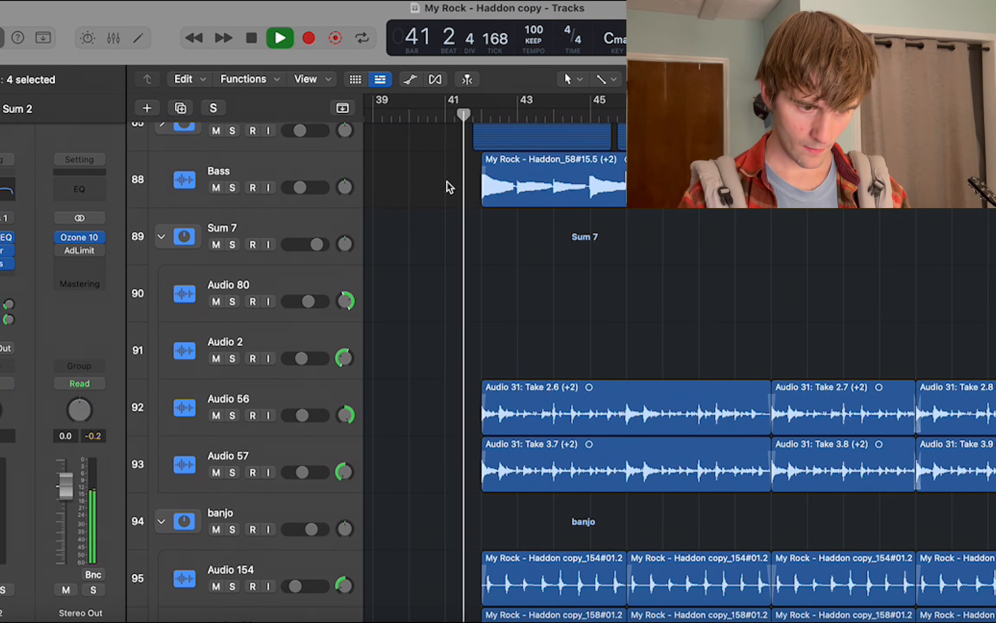
{"action": "key", "text": "space"}
Set a cycle range over the section starting at bar 42, and look over the strum and Sum tracks there.
{"action": "left_click_drag", "start_coordinate": [490, 114], "coordinate": [925, 214]}
{"action": "scroll", "coordinate": [926, 214], "scroll_direction": "down", "scroll_amount": 1}
{"action": "scroll", "coordinate": [926, 214], "scroll_direction": "down", "scroll_amount": 5}
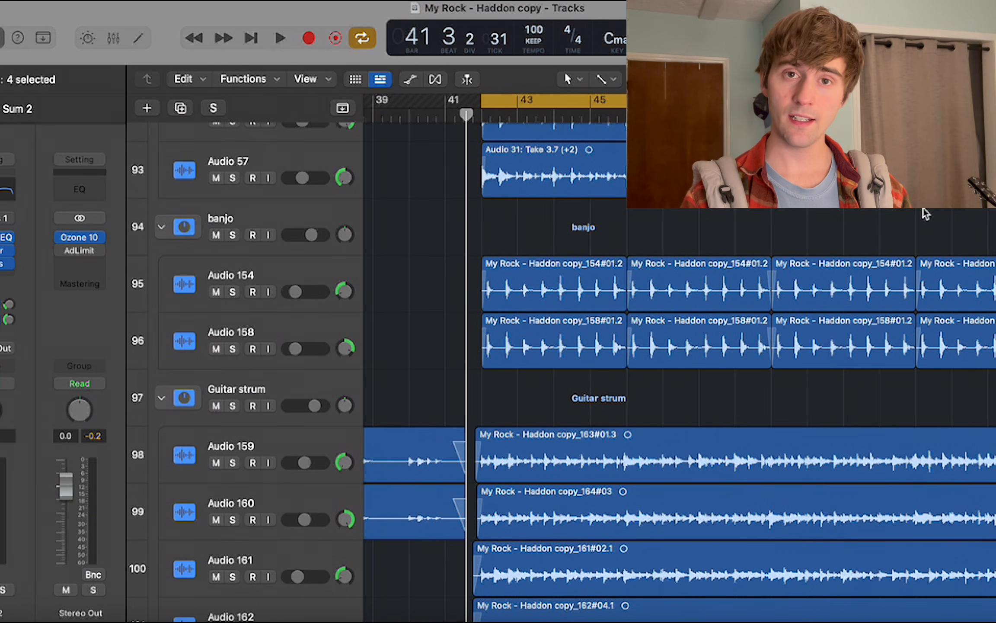
{"action": "scroll", "coordinate": [925, 214], "scroll_direction": "down", "scroll_amount": 6}
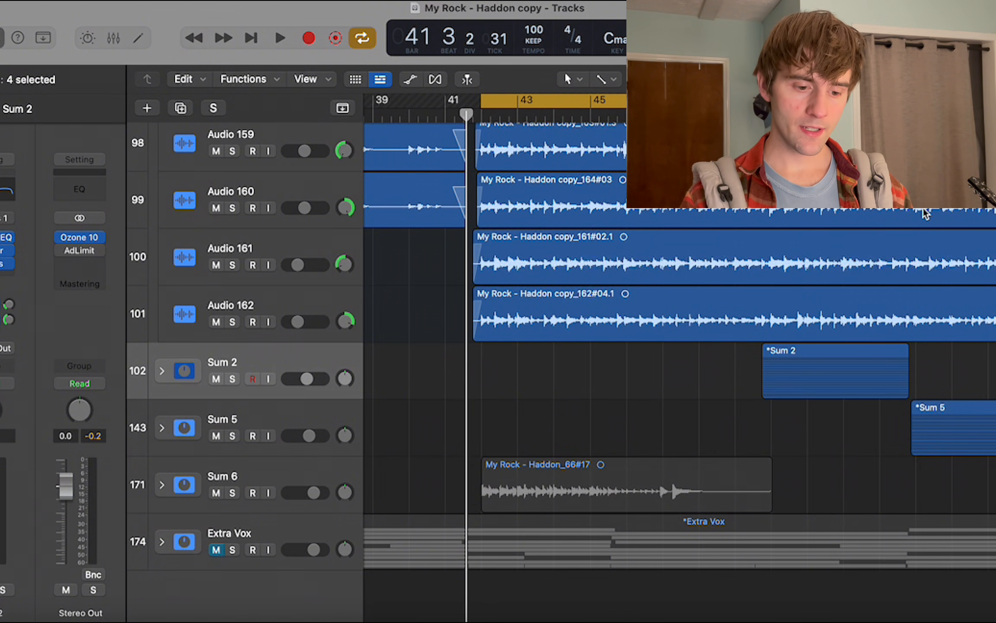
Solo the Guitar strum stack and play the cycled section from bar 42.
{"action": "scroll", "coordinate": [925, 214], "scroll_direction": "up", "scroll_amount": 2}
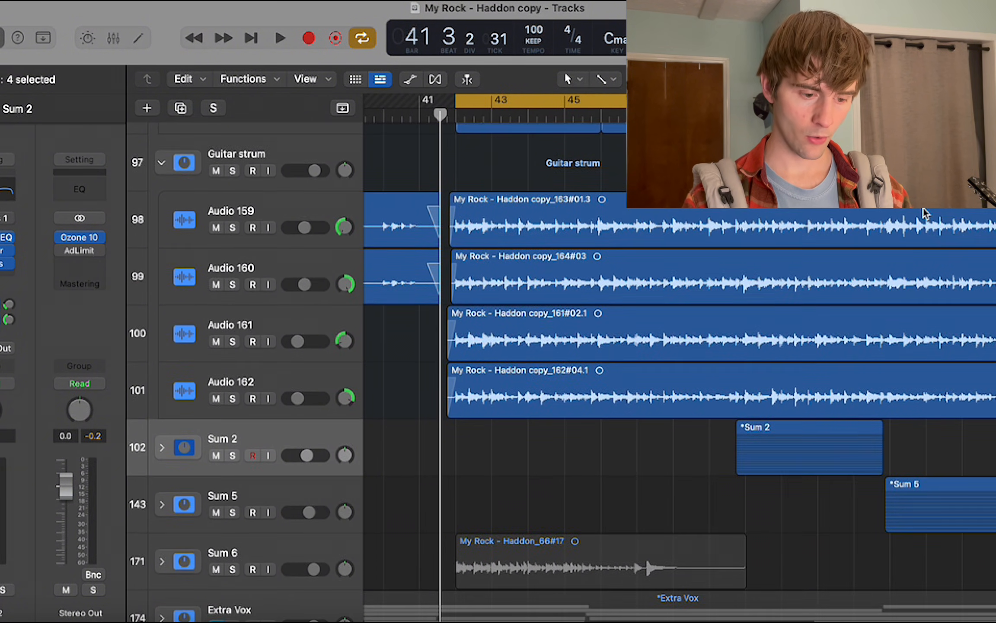
{"action": "scroll", "coordinate": [287, 232], "scroll_direction": "up", "scroll_amount": 1}
{"action": "left_click", "coordinate": [232, 206]}
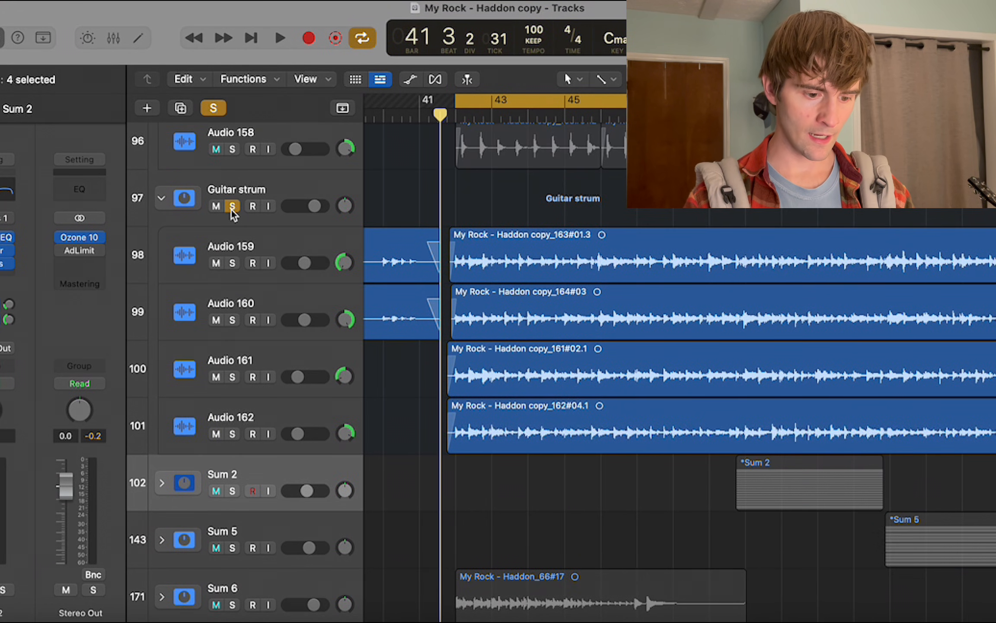
{"action": "key", "text": "space"}
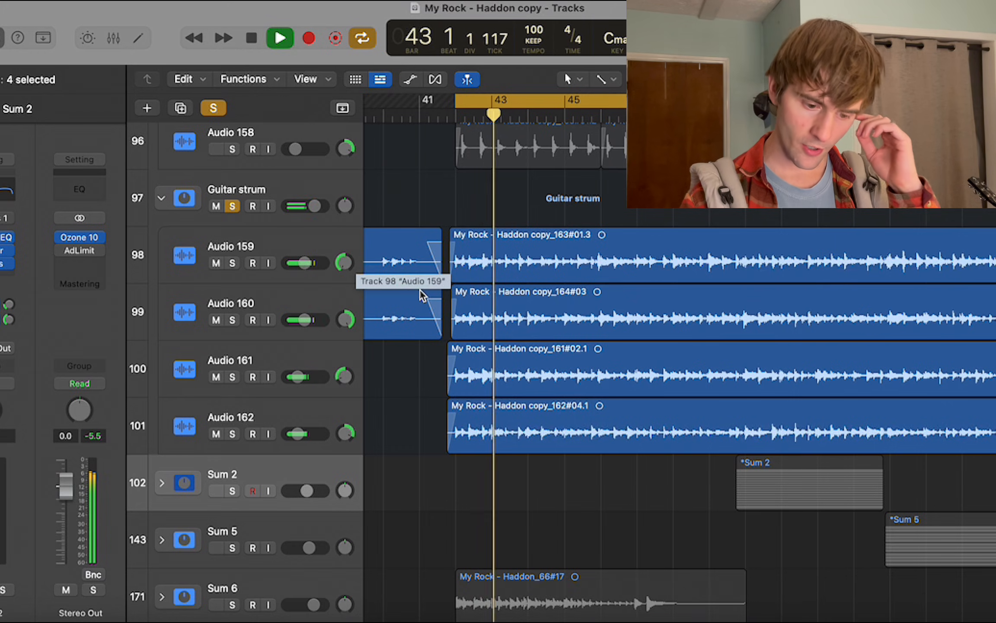
{"action": "scroll", "coordinate": [415, 363], "scroll_direction": "up", "scroll_amount": 2}
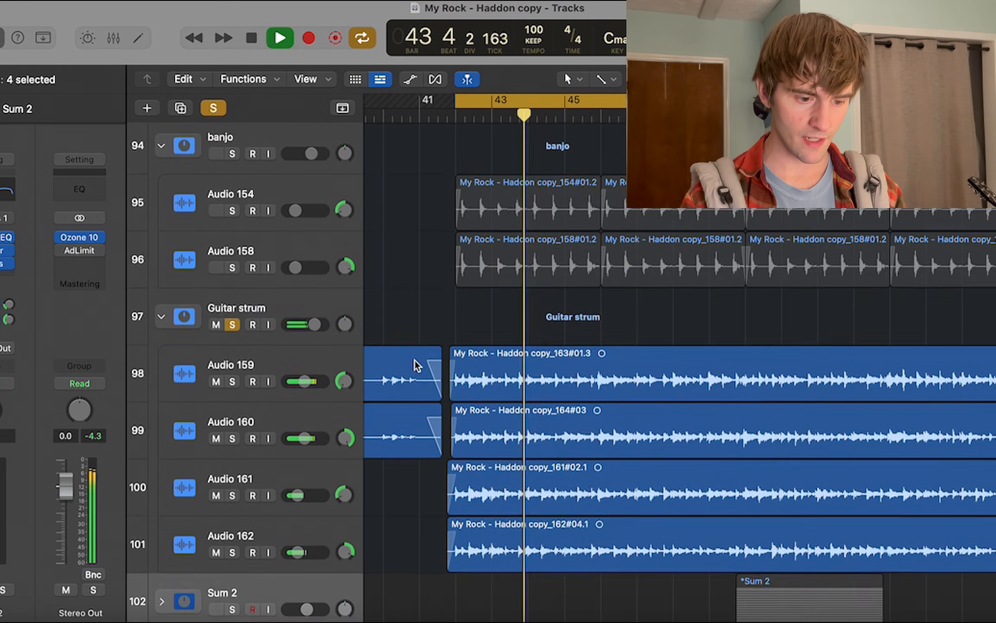
{"action": "scroll", "coordinate": [415, 361], "scroll_direction": "down", "scroll_amount": 3}
{"action": "scroll", "coordinate": [407, 357], "scroll_direction": "up", "scroll_amount": 2}
{"action": "scroll", "coordinate": [407, 357], "scroll_direction": "down", "scroll_amount": 2}
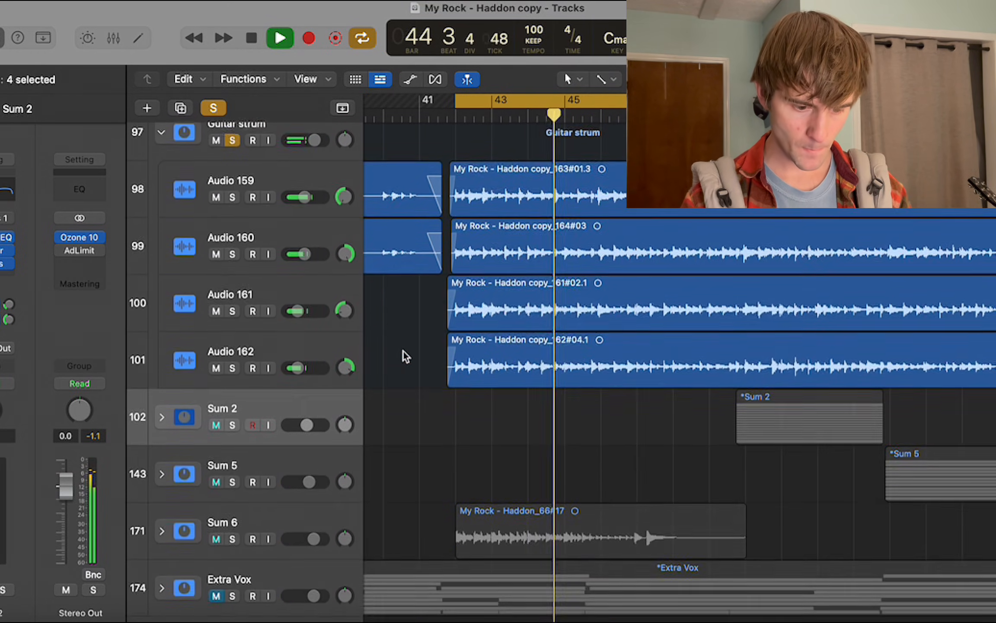
{"action": "scroll", "coordinate": [407, 357], "scroll_direction": "up", "scroll_amount": 8}
{"action": "key", "text": "space"}
Add the perc stack to the solo, expand it, and play the start of the cycled section.
{"action": "scroll", "coordinate": [405, 356], "scroll_direction": "up", "scroll_amount": 20}
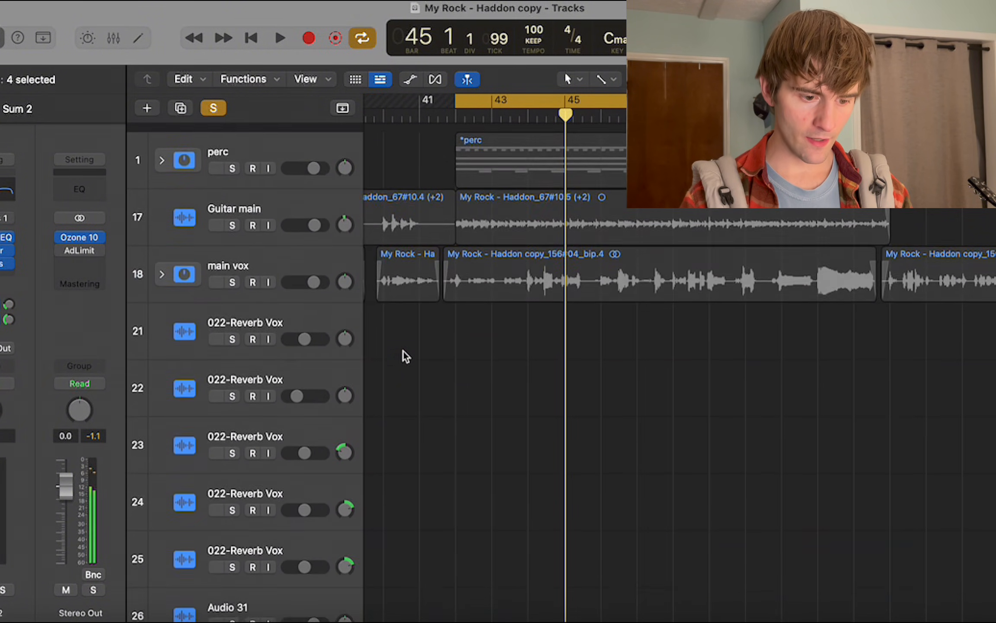
{"action": "left_click", "coordinate": [233, 159]}
{"action": "left_click", "coordinate": [161, 152]}
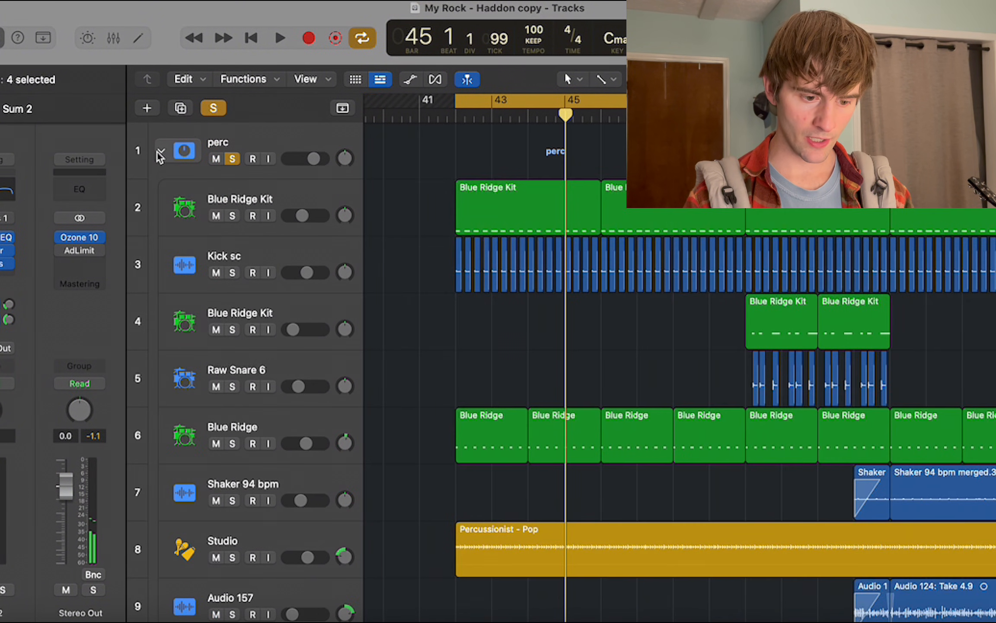
{"action": "key", "text": "space"}
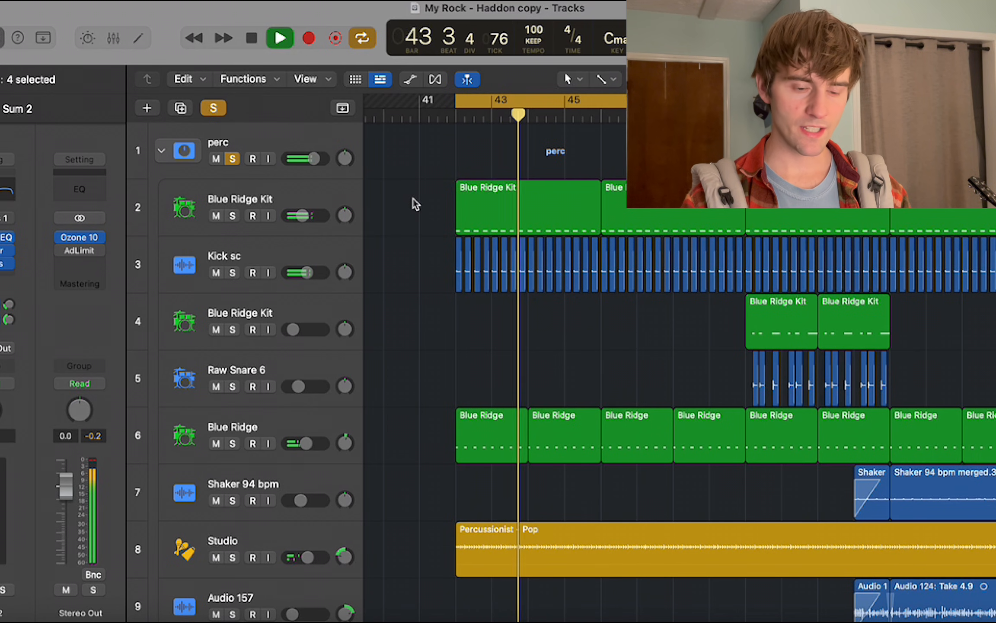
{"action": "key", "text": "space"}
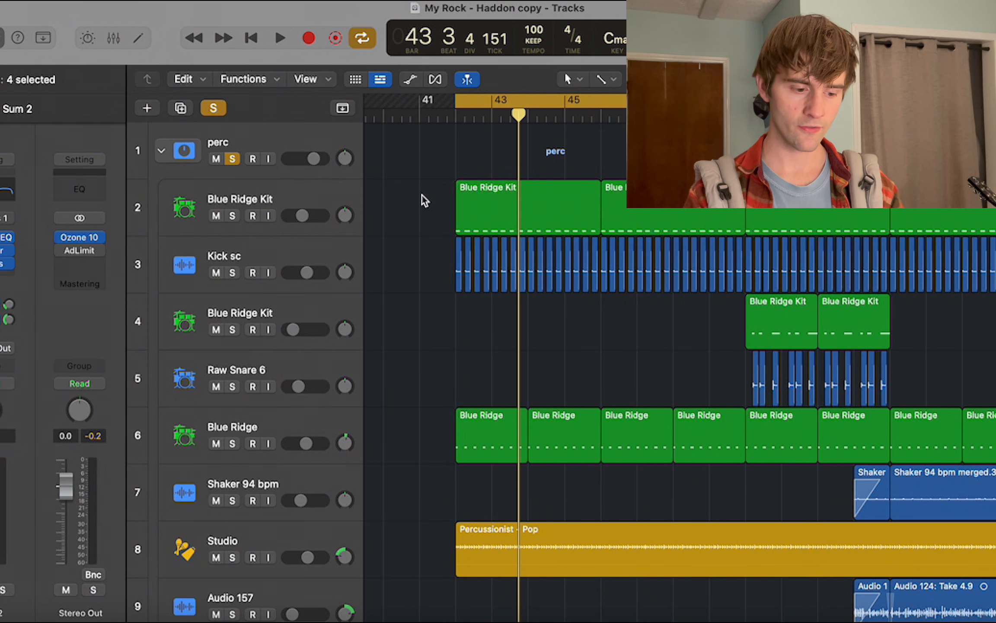
Replay the cycled section while examining the Studio, Audio 5 and Tambourine Hit tracks in the perc stack.
{"action": "key", "text": "space"}
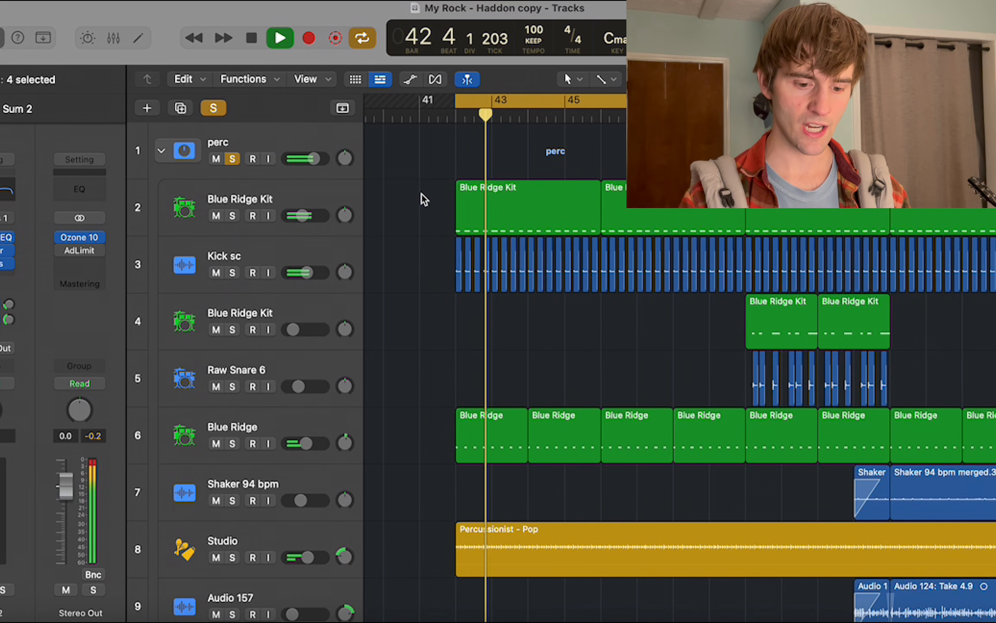
{"action": "scroll", "coordinate": [421, 199], "scroll_direction": "down", "scroll_amount": 7}
{"action": "scroll", "coordinate": [421, 199], "scroll_direction": "up", "scroll_amount": 1}
{"action": "scroll", "coordinate": [422, 199], "scroll_direction": "down", "scroll_amount": 3}
{"action": "key", "text": "super+Right"}
{"action": "key", "text": "super+Right"}
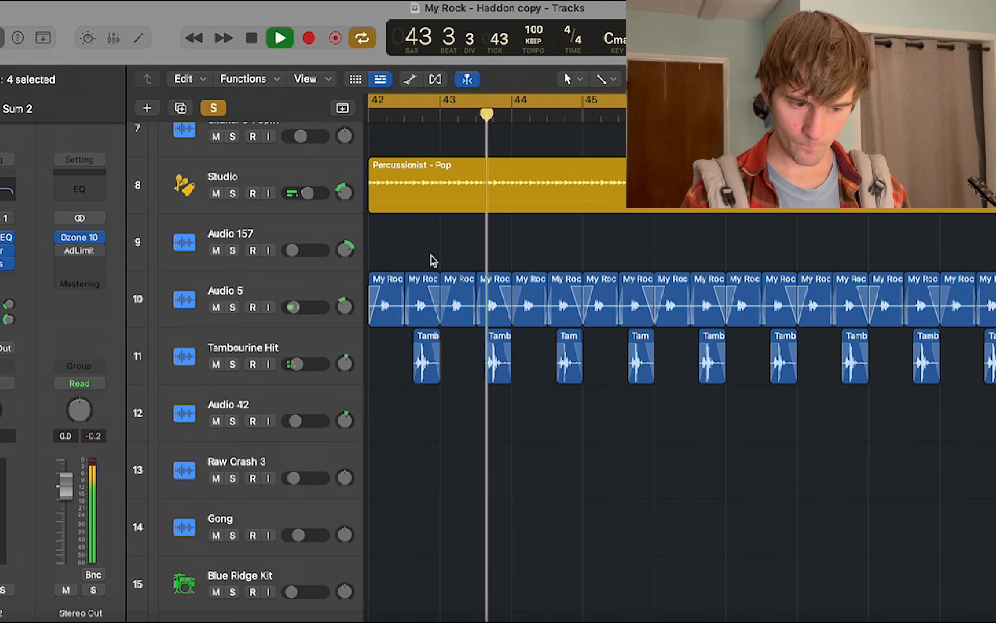
{"action": "key", "text": "super+Left"}
{"action": "scroll", "coordinate": [430, 260], "scroll_direction": "down", "scroll_amount": 10}
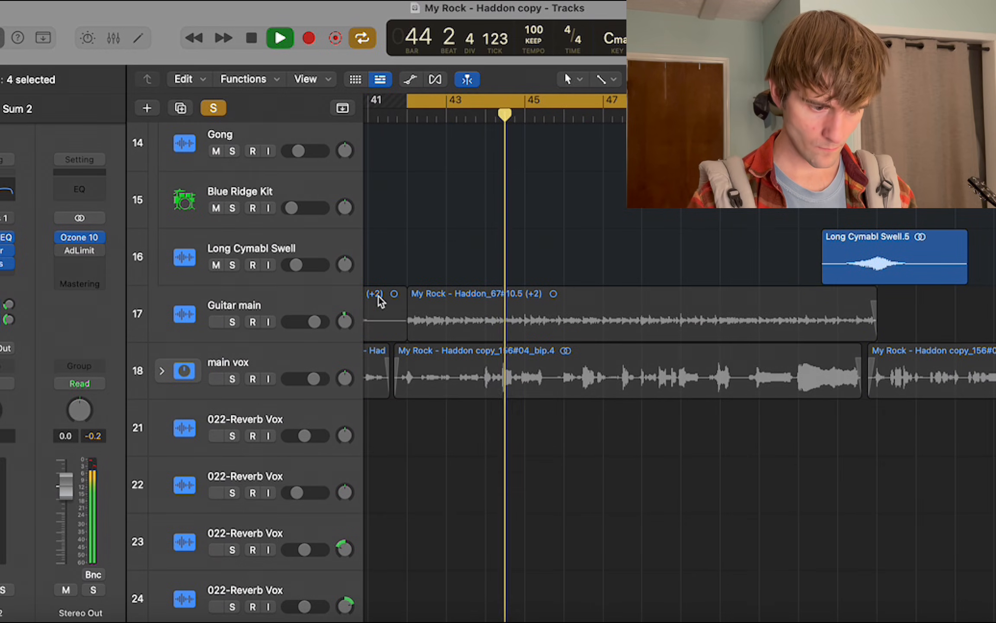
{"action": "scroll", "coordinate": [324, 324], "scroll_direction": "down", "scroll_amount": 15}
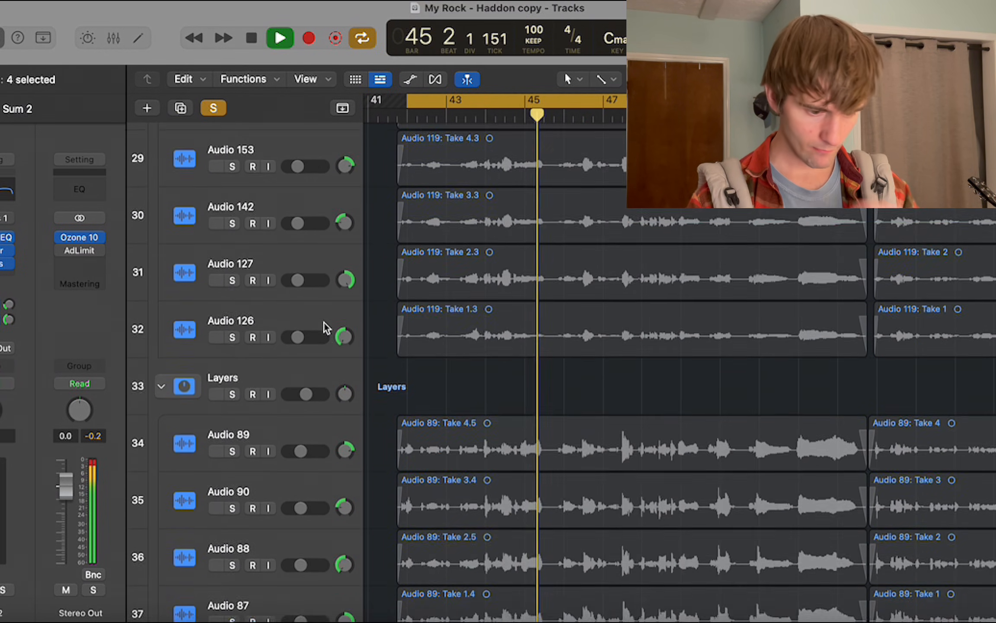
{"action": "scroll", "coordinate": [324, 324], "scroll_direction": "down", "scroll_amount": 5}
{"action": "key", "text": "space"}
Add the Main Crowd stack to the solo, showing a wider span of the arrangement.
{"action": "scroll", "coordinate": [323, 333], "scroll_direction": "down", "scroll_amount": 4}
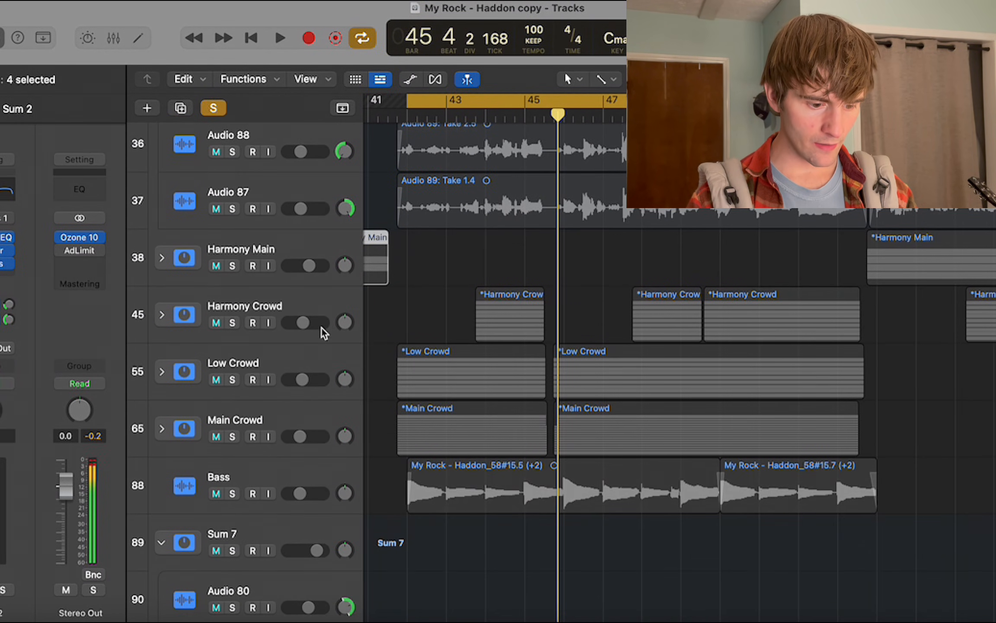
{"action": "key", "text": "super+Left"}
{"action": "left_click", "coordinate": [232, 436]}
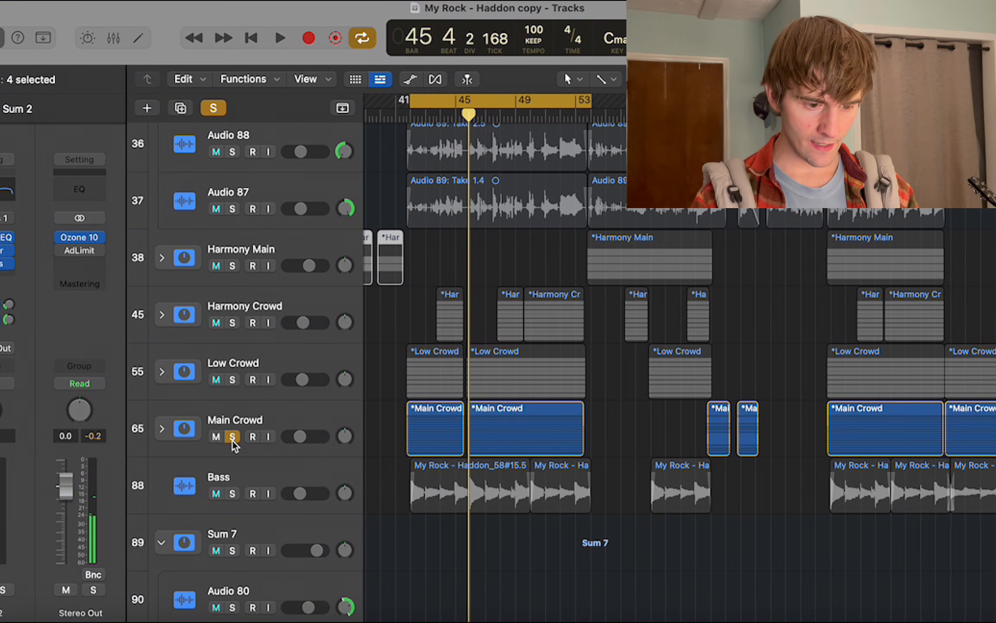
Solo the Harmony Crowd, Low Crowd and Main Crowd stacks together and play the cycled section from bar 42.
{"action": "scroll", "coordinate": [235, 443], "scroll_direction": "left", "scroll_amount": 2}
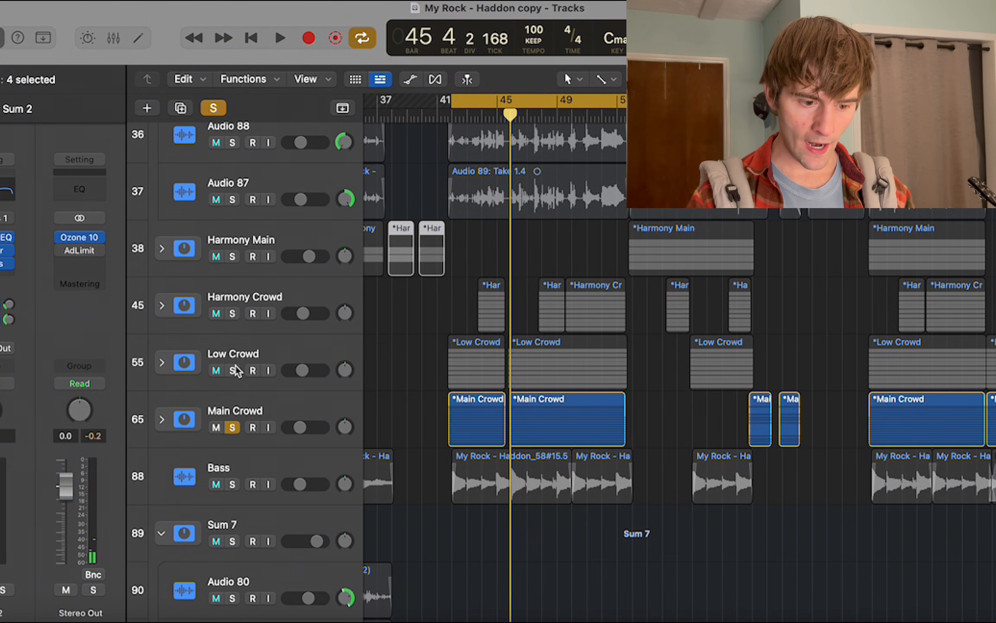
{"action": "left_click", "coordinate": [234, 371]}
{"action": "left_click", "coordinate": [234, 313]}
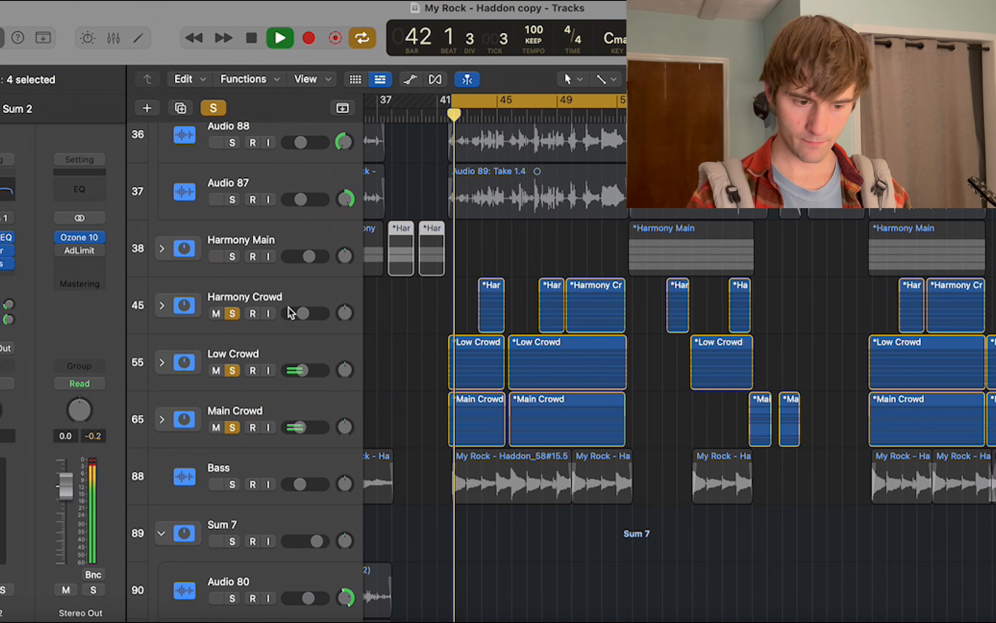
{"action": "left_click", "coordinate": [219, 105]}
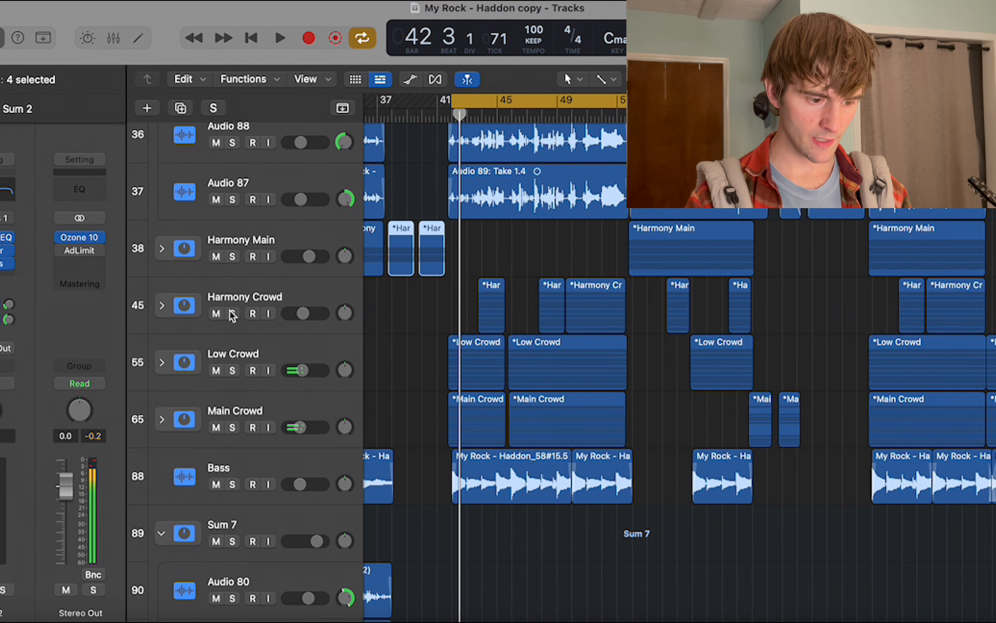
{"action": "left_click_drag", "start_coordinate": [233, 313], "coordinate": [236, 434]}
{"action": "key", "text": "super+Right"}
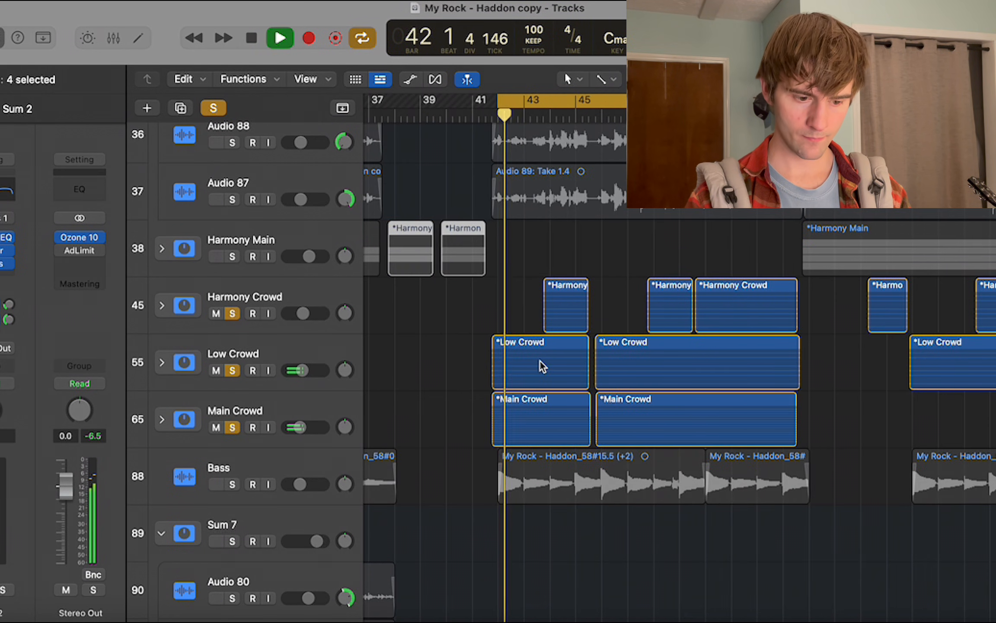
Expand the Low Crowd and Main Crowd stacks to show their individual vocal takes during playback.
{"action": "left_click", "coordinate": [162, 363]}
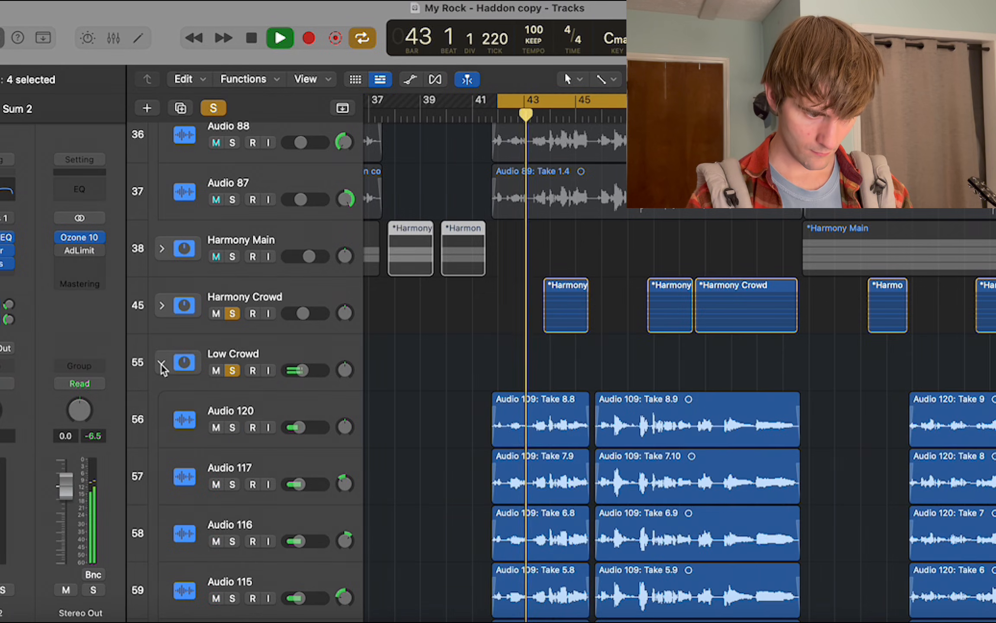
{"action": "scroll", "coordinate": [163, 359], "scroll_direction": "down", "scroll_amount": 12}
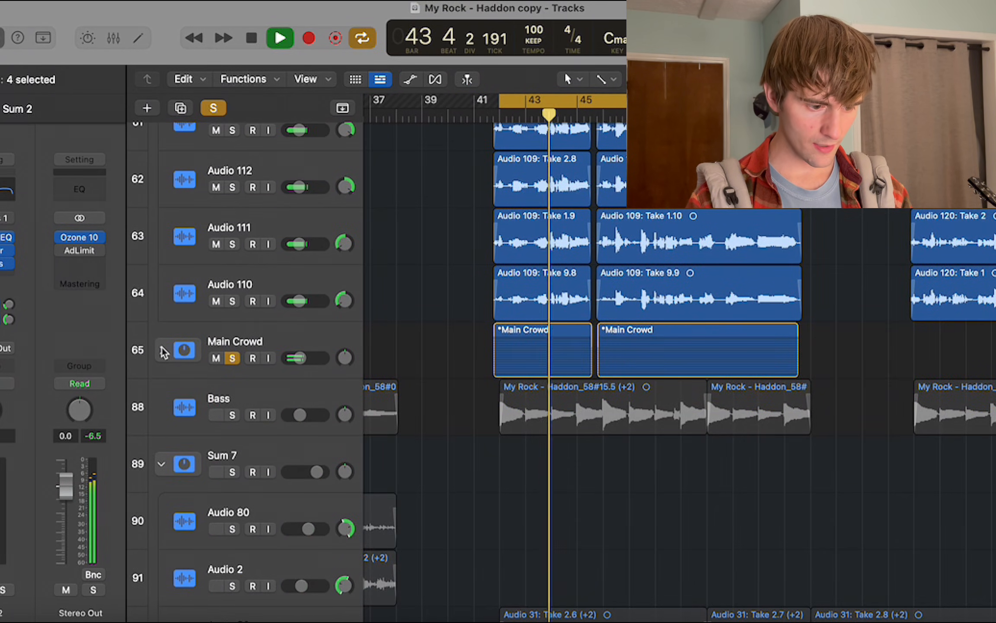
{"action": "left_click", "coordinate": [162, 351]}
{"action": "scroll", "coordinate": [162, 350], "scroll_direction": "down", "scroll_amount": 20}
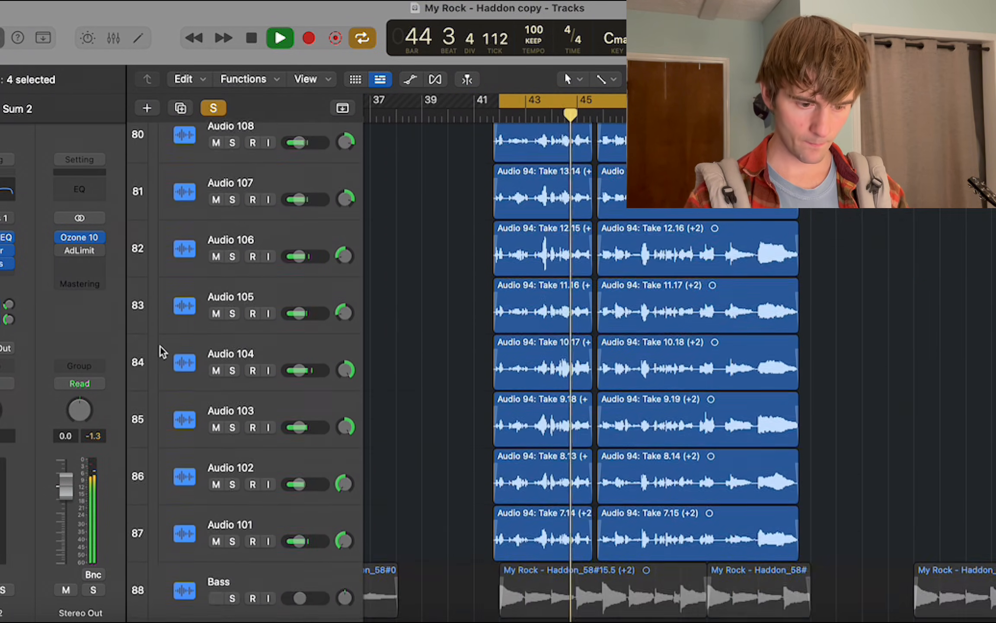
Expand the Harmony Crowd stack and examine its individual takes while the cycled section plays, stopping in bar 48.
{"action": "scroll", "coordinate": [161, 351], "scroll_direction": "up", "scroll_amount": 20}
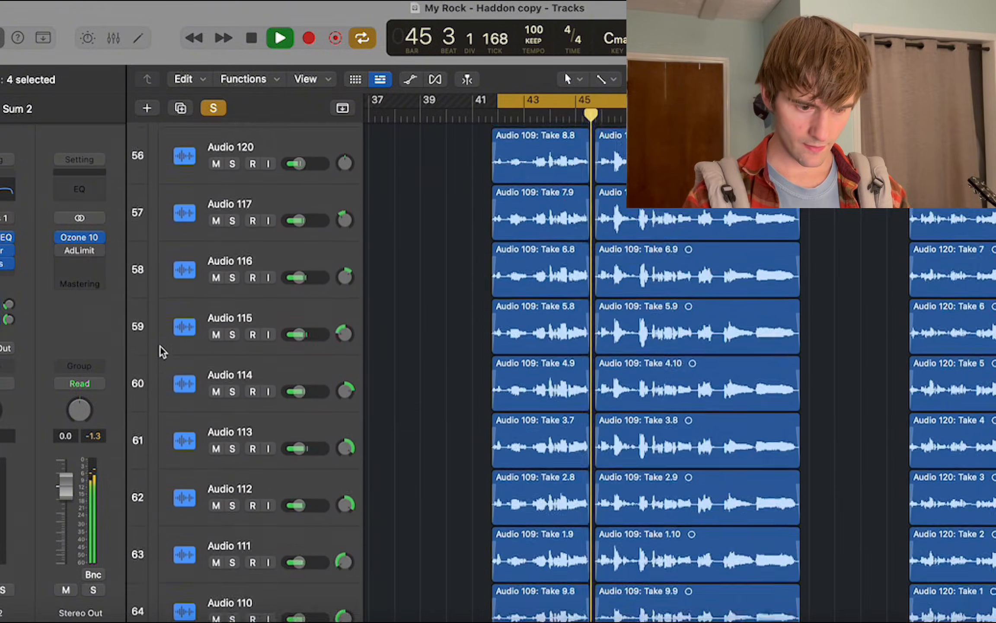
{"action": "scroll", "coordinate": [161, 351], "scroll_direction": "up", "scroll_amount": 5}
{"action": "left_click", "coordinate": [162, 244]}
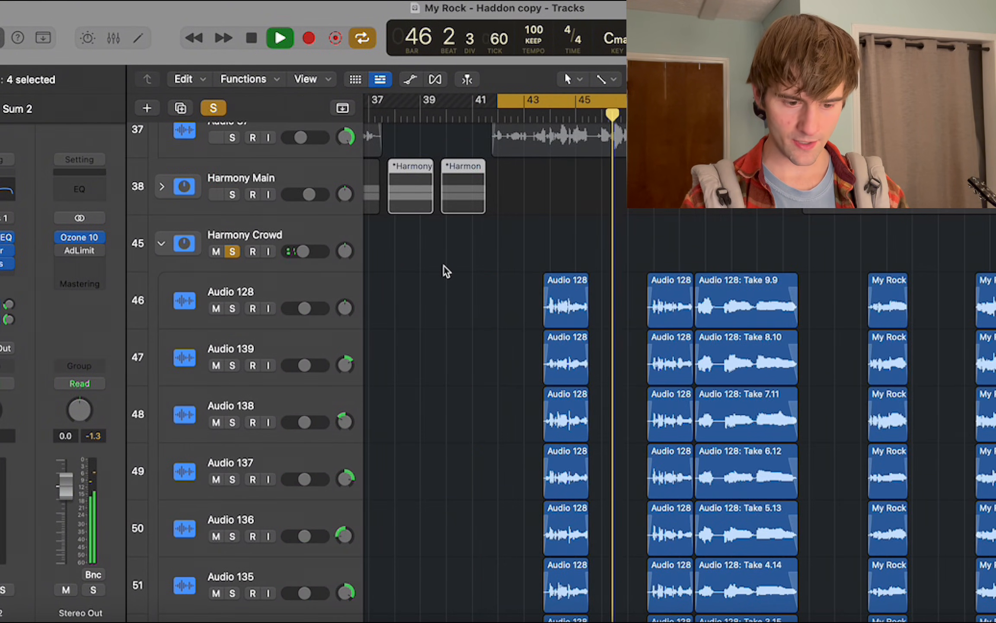
{"action": "scroll", "coordinate": [444, 265], "scroll_direction": "down", "scroll_amount": 15}
{"action": "scroll", "coordinate": [442, 264], "scroll_direction": "right", "scroll_amount": 3}
{"action": "scroll", "coordinate": [442, 266], "scroll_direction": "up", "scroll_amount": 16}
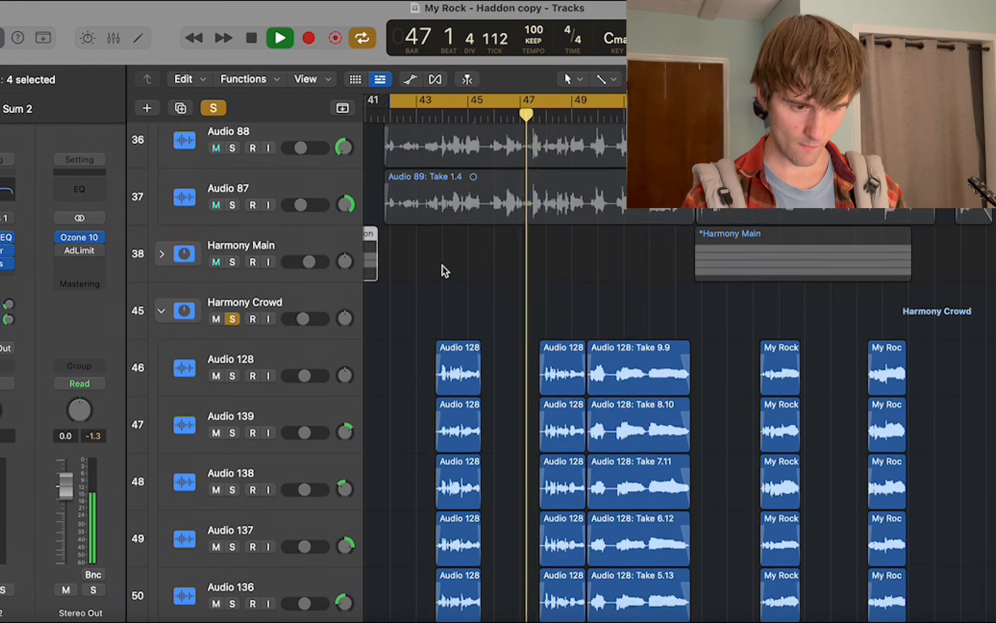
{"action": "scroll", "coordinate": [446, 271], "scroll_direction": "down", "scroll_amount": 10}
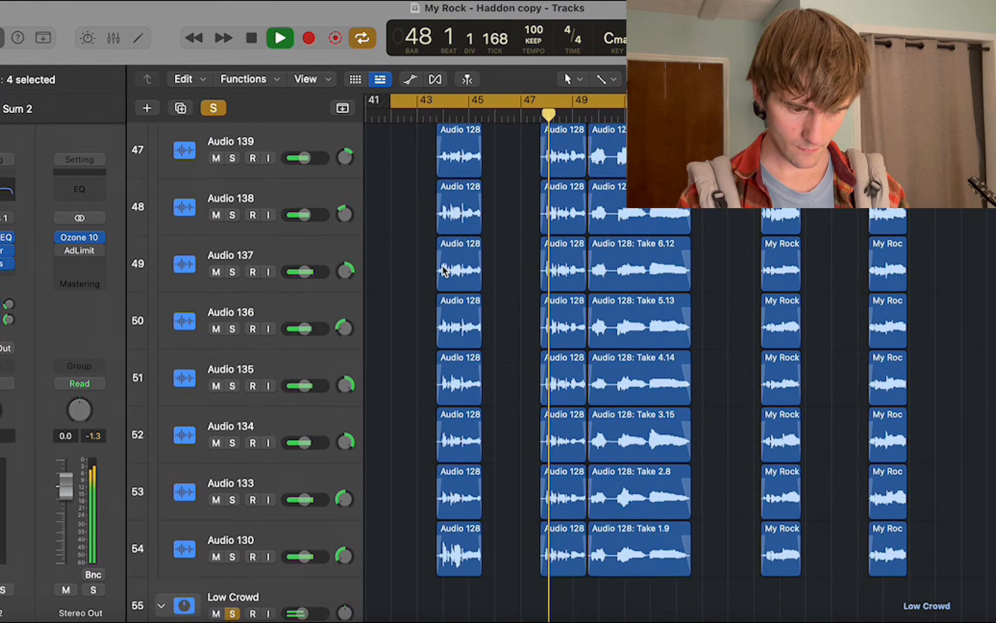
{"action": "scroll", "coordinate": [445, 268], "scroll_direction": "up", "scroll_amount": 2}
{"action": "scroll", "coordinate": [444, 268], "scroll_direction": "right", "scroll_amount": 1}
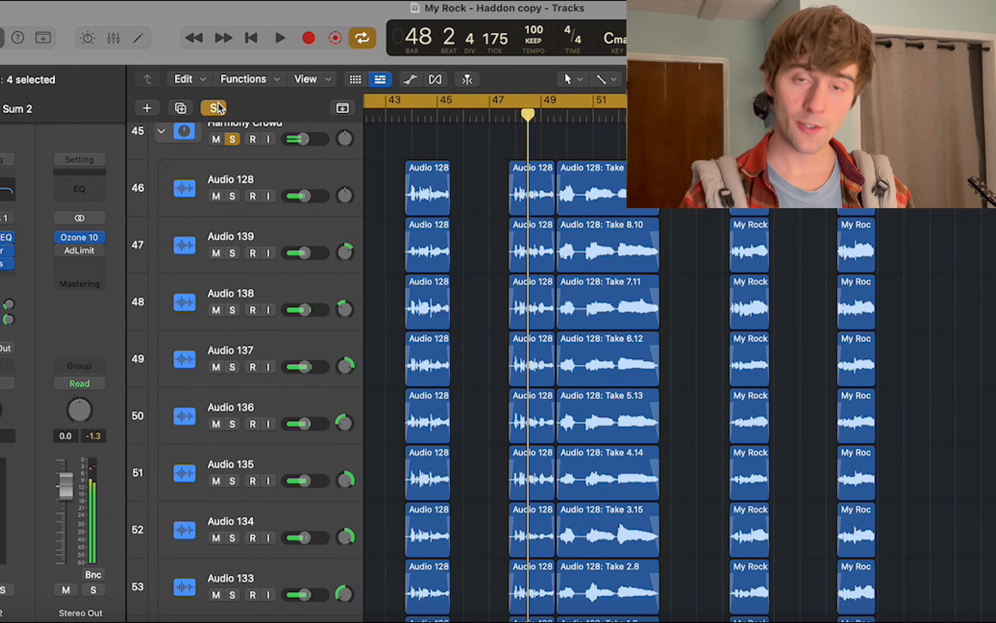
Clear all track solos and turn off the cycle range.
{"action": "scroll", "coordinate": [491, 137], "scroll_direction": "up", "scroll_amount": 3}
{"action": "scroll", "coordinate": [527, 176], "scroll_direction": "up", "scroll_amount": 3}
{"action": "key", "text": "c"}
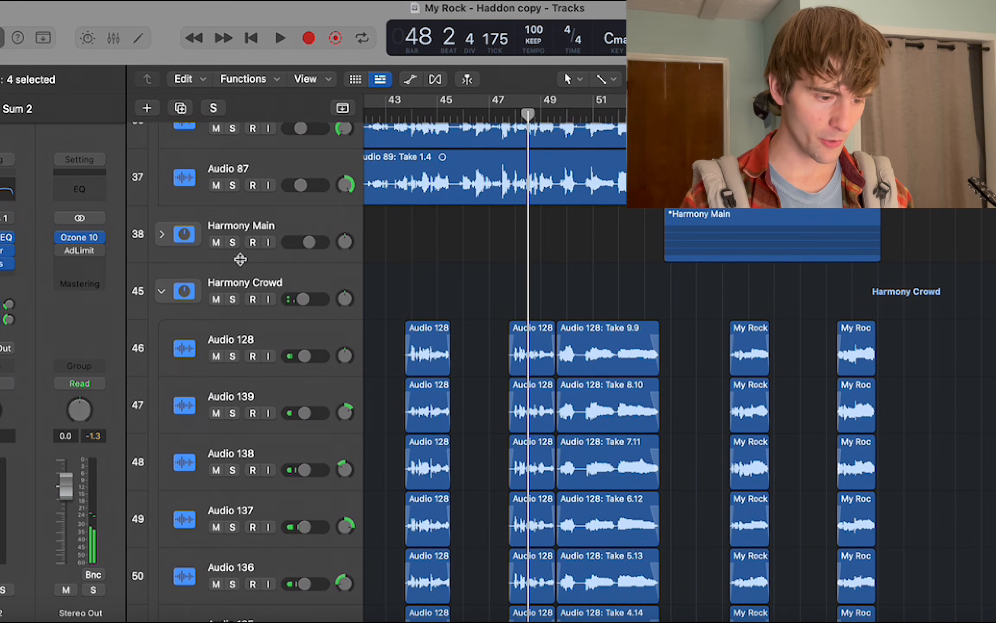
Collapse the Harmony Crowd, Low Crowd and Main Crowd stacks.
{"action": "left_click", "coordinate": [162, 292]}
{"action": "scroll", "coordinate": [162, 291], "scroll_direction": "down", "scroll_amount": 4}
{"action": "left_click", "coordinate": [162, 147]}
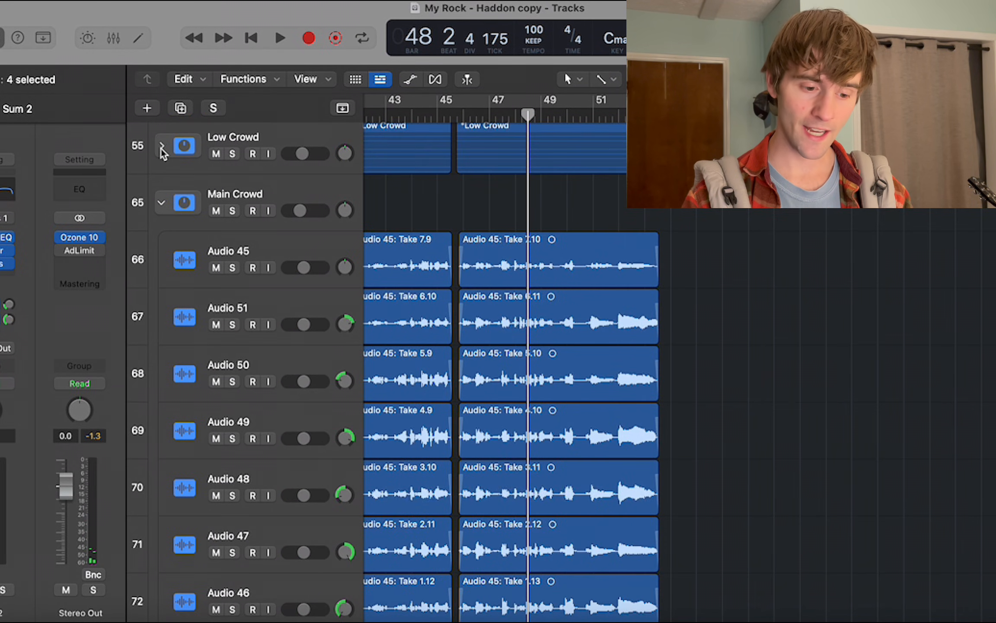
{"action": "left_click", "coordinate": [162, 207]}
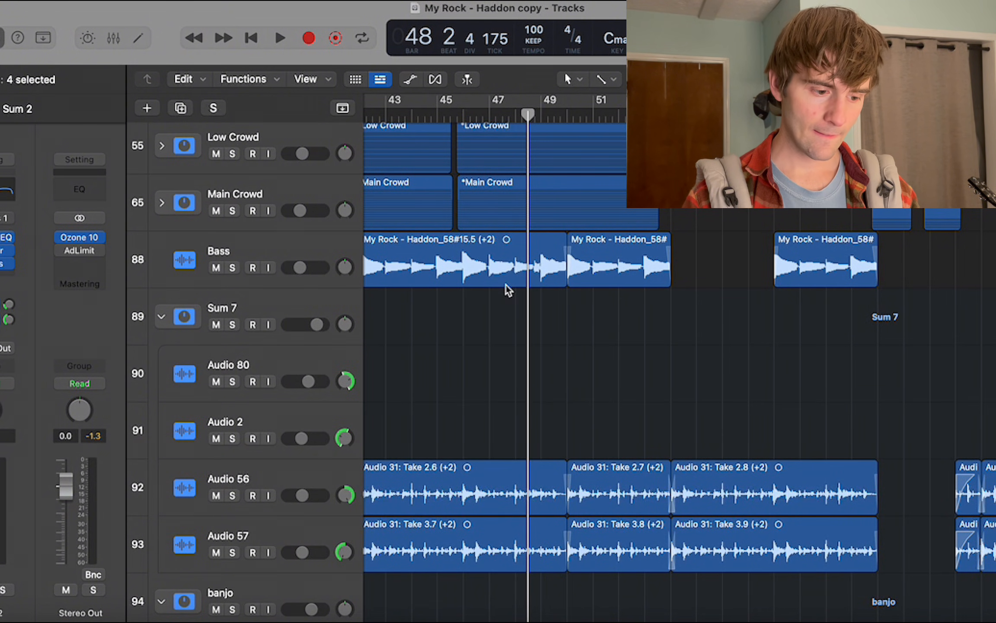
Move the playhead to bar 52 and play the full mix with the percussion tracks in view.
{"action": "scroll", "coordinate": [505, 285], "scroll_direction": "up", "scroll_amount": 4}
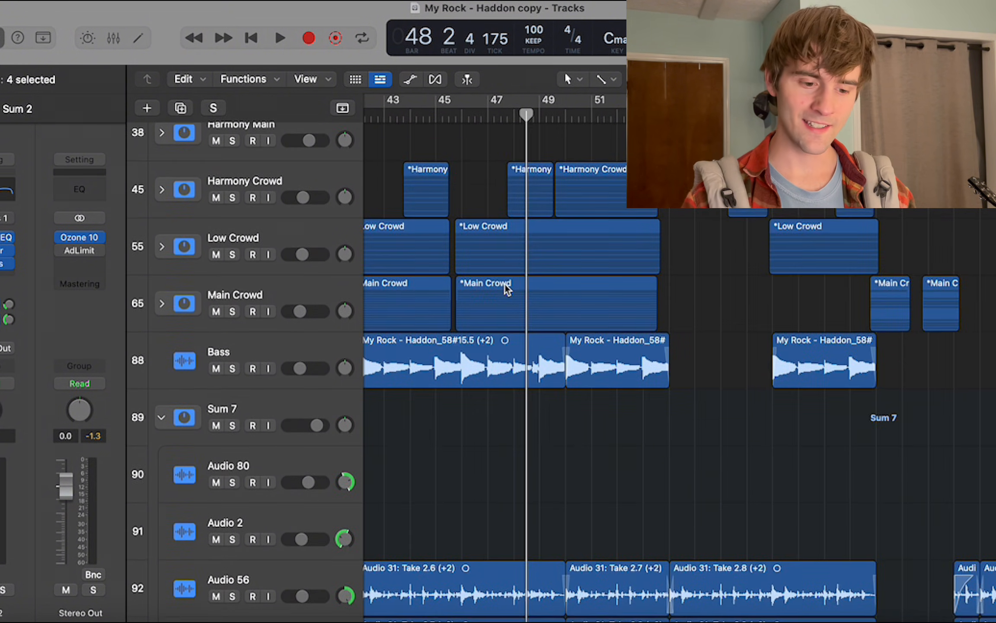
{"action": "scroll", "coordinate": [505, 286], "scroll_direction": "up", "scroll_amount": 2}
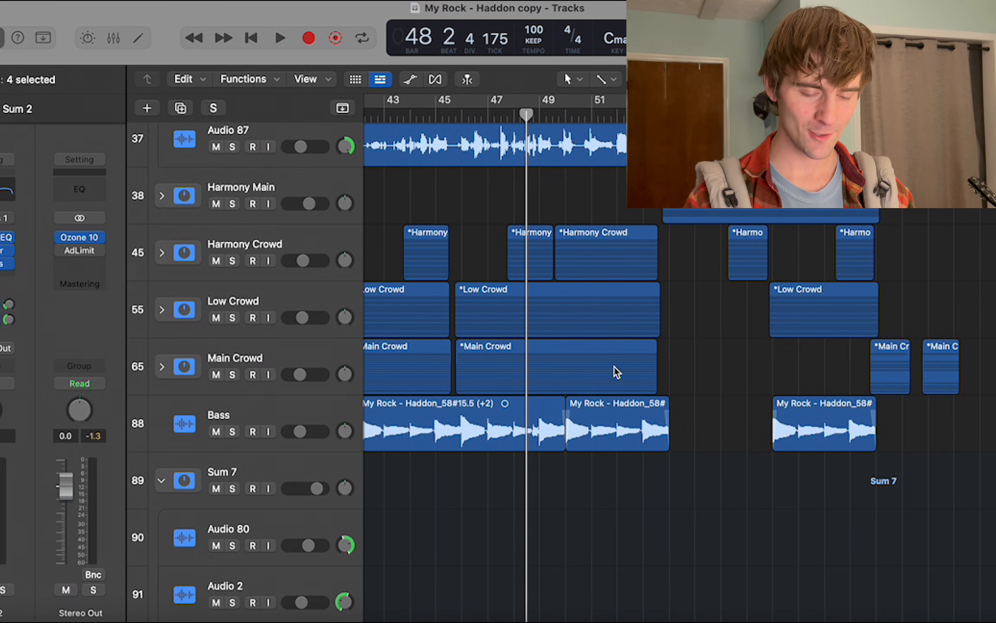
{"action": "scroll", "coordinate": [613, 365], "scroll_direction": "right", "scroll_amount": 3}
{"action": "scroll", "coordinate": [613, 365], "scroll_direction": "up", "scroll_amount": 6}
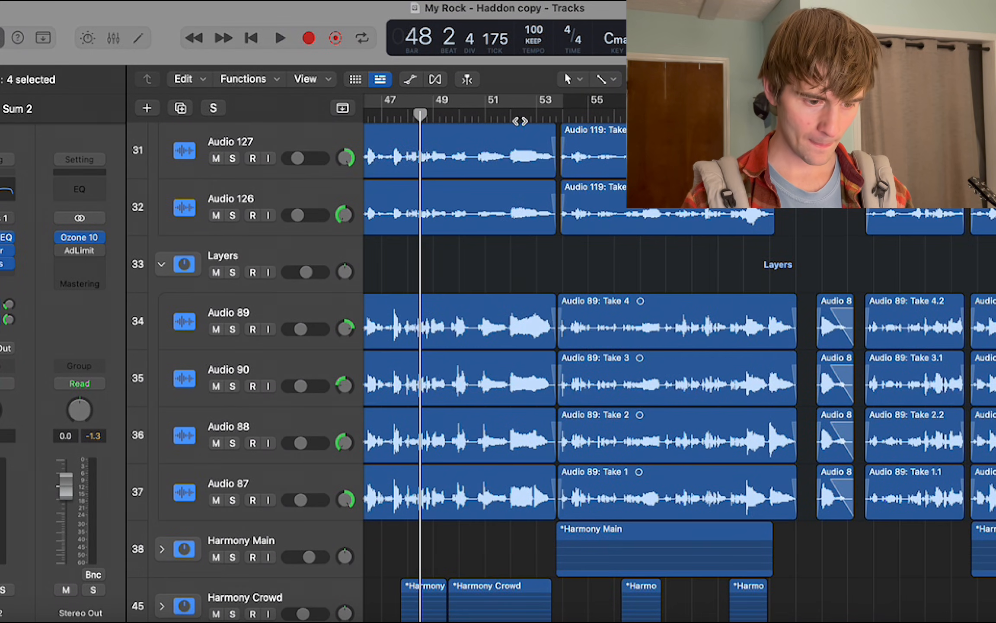
{"action": "left_click", "coordinate": [518, 118]}
{"action": "scroll", "coordinate": [519, 120], "scroll_direction": "up", "scroll_amount": 8}
{"action": "scroll", "coordinate": [519, 120], "scroll_direction": "up", "scroll_amount": 12}
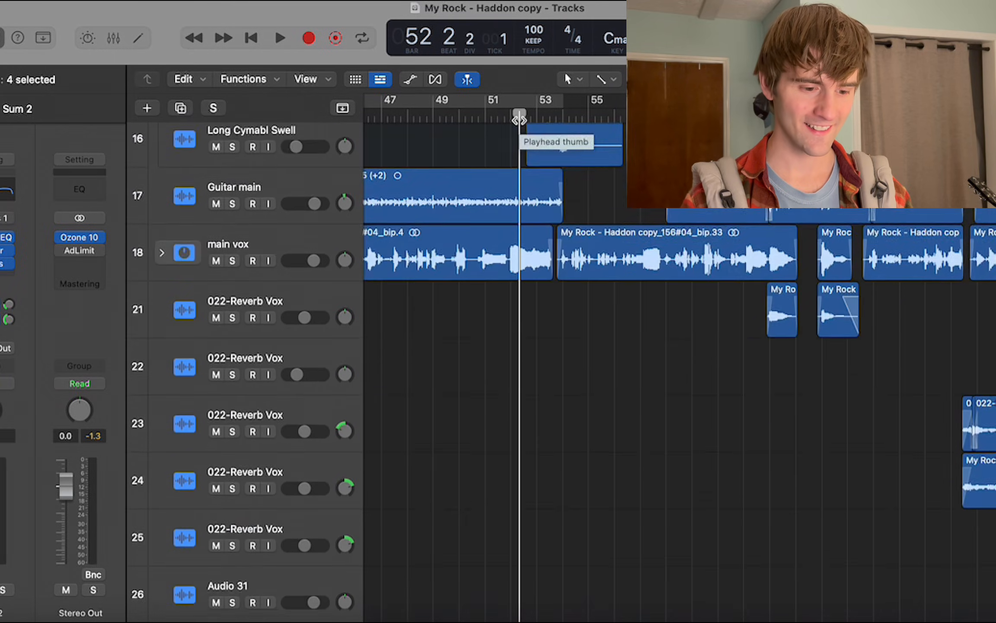
{"action": "scroll", "coordinate": [519, 119], "scroll_direction": "up", "scroll_amount": 3}
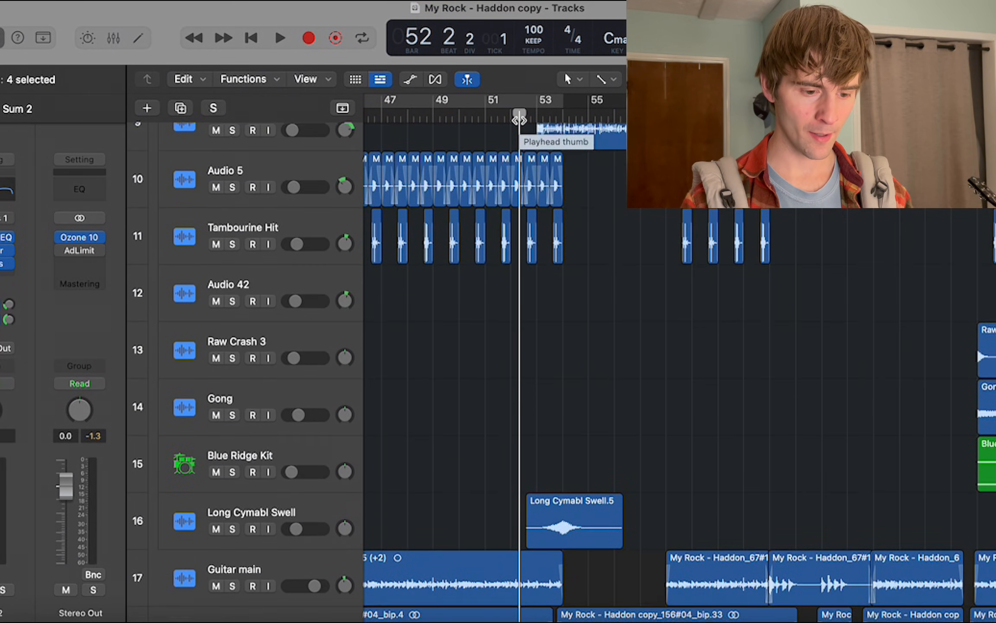
{"action": "key", "text": "space"}
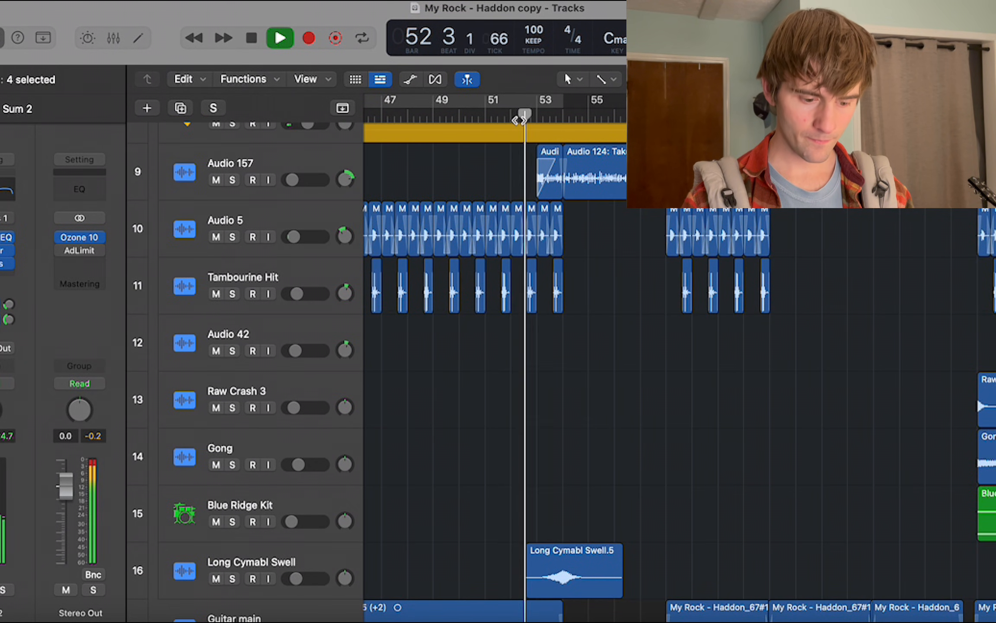
Select the Long Cymabl Swell region around bar 53 and stop playback in bar 54.
{"action": "scroll", "coordinate": [519, 119], "scroll_direction": "down", "scroll_amount": 2}
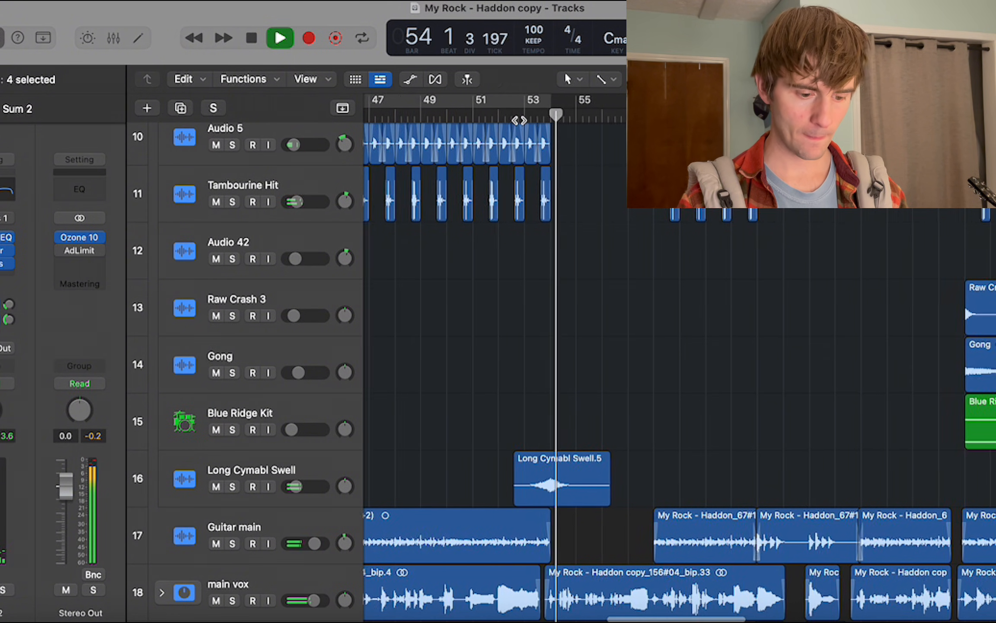
{"action": "scroll", "coordinate": [509, 318], "scroll_direction": "down", "scroll_amount": 3}
{"action": "left_click", "coordinate": [575, 374]}
{"action": "key", "text": "space"}
{"action": "scroll", "coordinate": [573, 376], "scroll_direction": "right", "scroll_amount": 3}
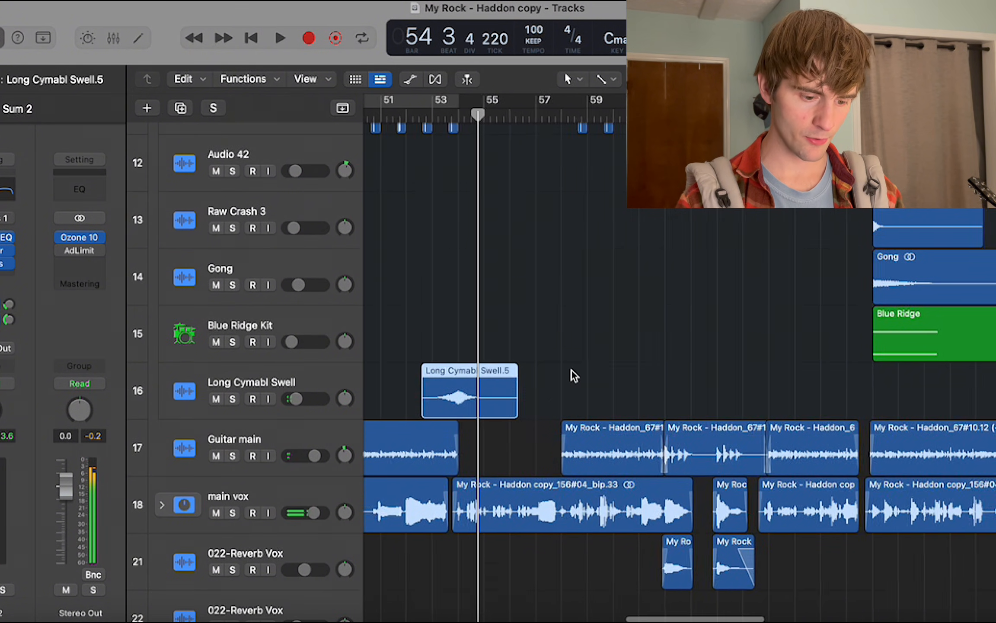
Play the Shaker 94 bpm and Audio 157 tracks in solo from bar 54, and clear the solos.
{"action": "scroll", "coordinate": [572, 375], "scroll_direction": "down", "scroll_amount": 3}
{"action": "scroll", "coordinate": [571, 377], "scroll_direction": "up", "scroll_amount": 8}
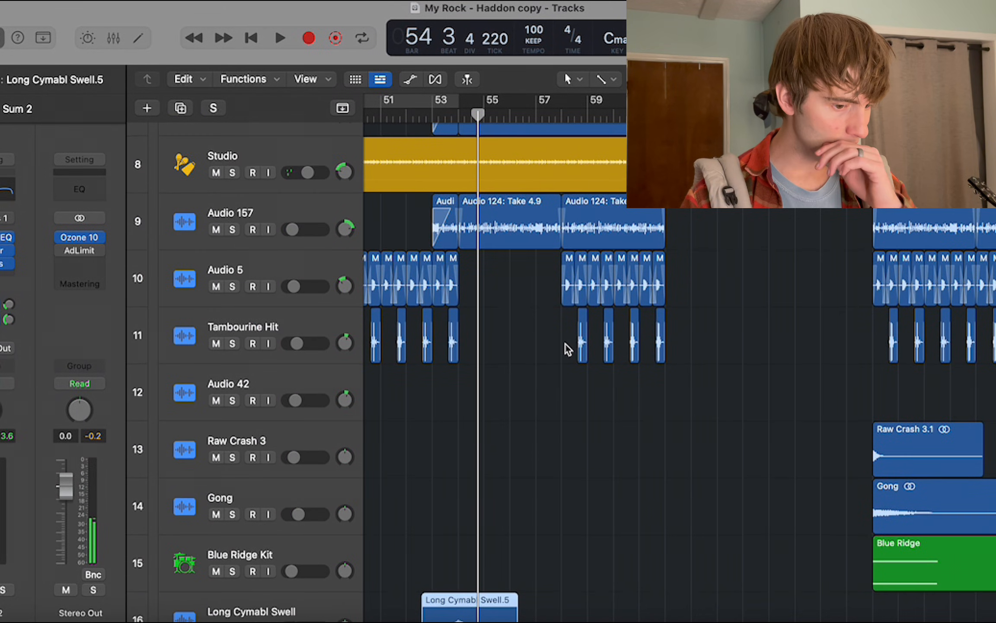
{"action": "scroll", "coordinate": [566, 348], "scroll_direction": "up", "scroll_amount": 8}
{"action": "scroll", "coordinate": [565, 348], "scroll_direction": "up", "scroll_amount": 2}
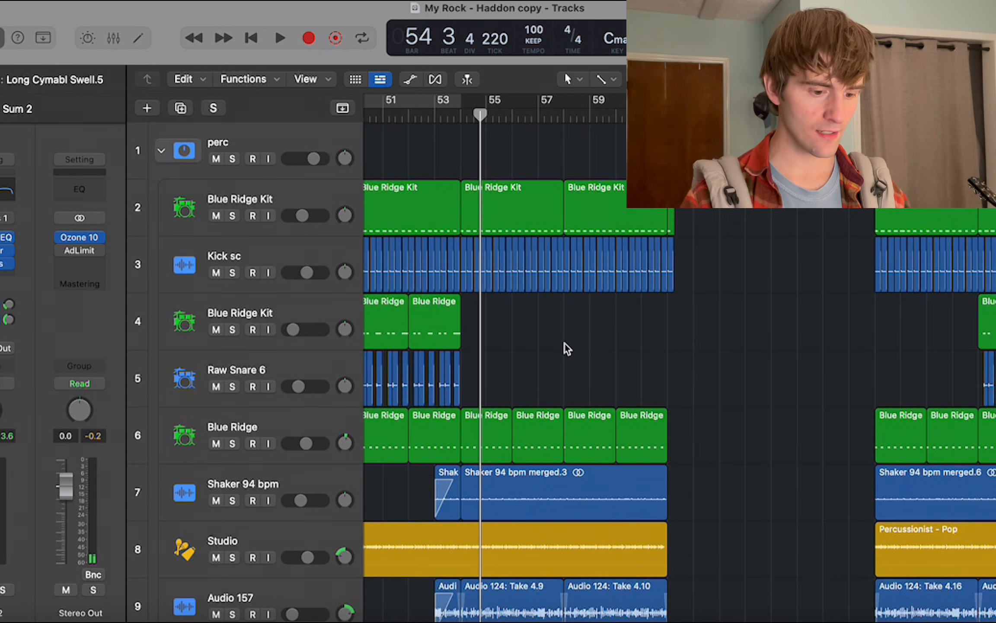
{"action": "scroll", "coordinate": [565, 349], "scroll_direction": "down", "scroll_amount": 4}
{"action": "scroll", "coordinate": [565, 349], "scroll_direction": "left", "scroll_amount": 3}
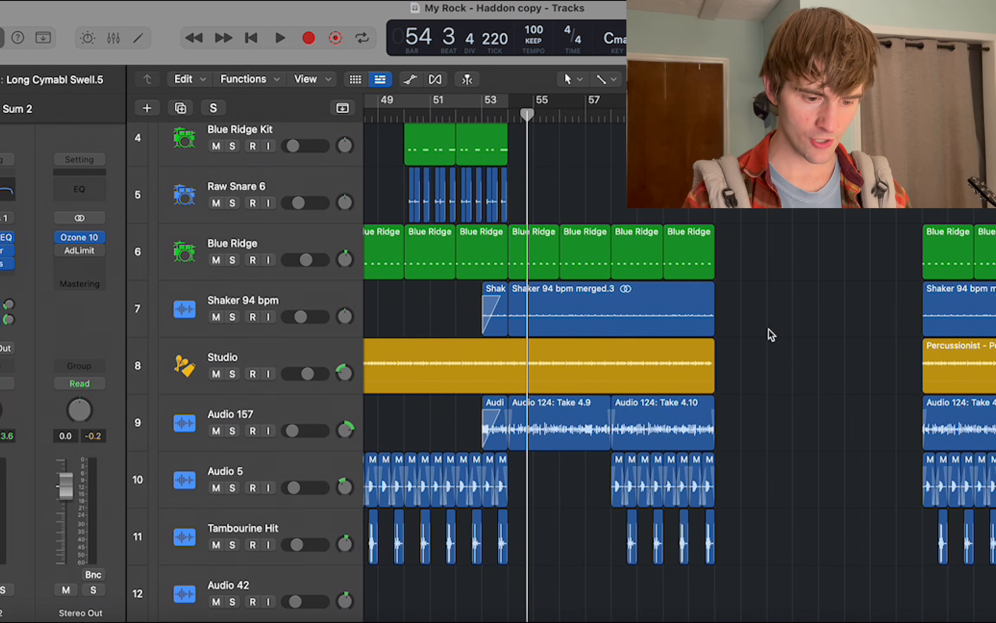
{"action": "left_click", "coordinate": [233, 332]}
{"action": "left_click", "coordinate": [232, 431]}
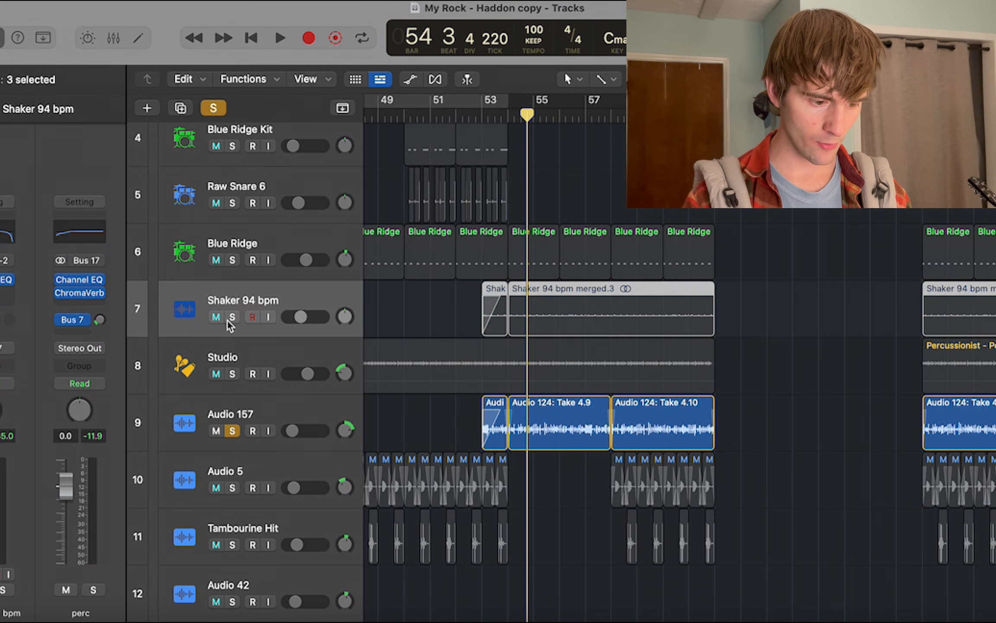
{"action": "left_click", "coordinate": [232, 317]}
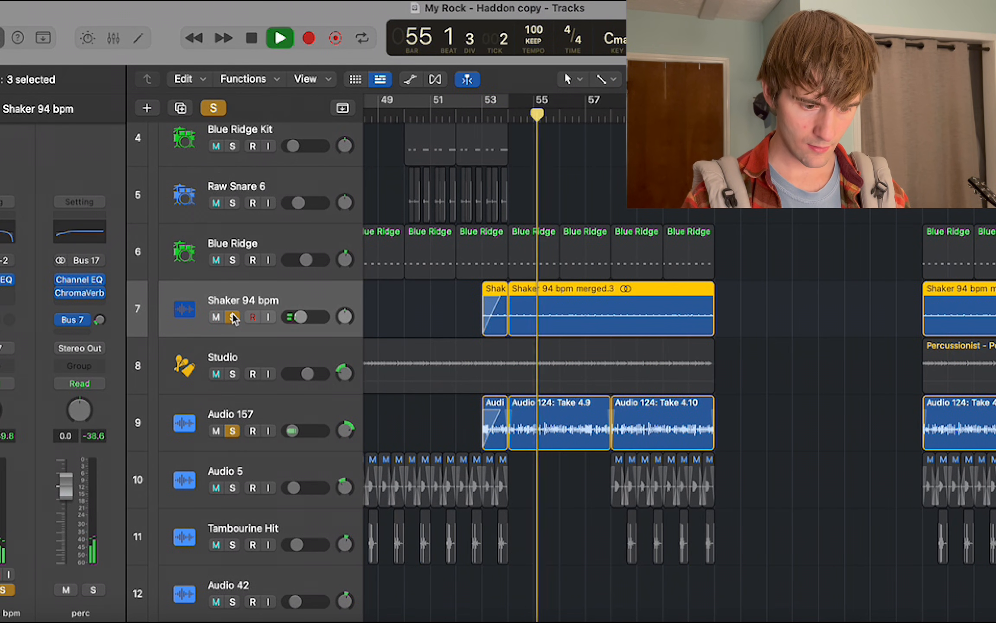
{"action": "left_click", "coordinate": [214, 108]}
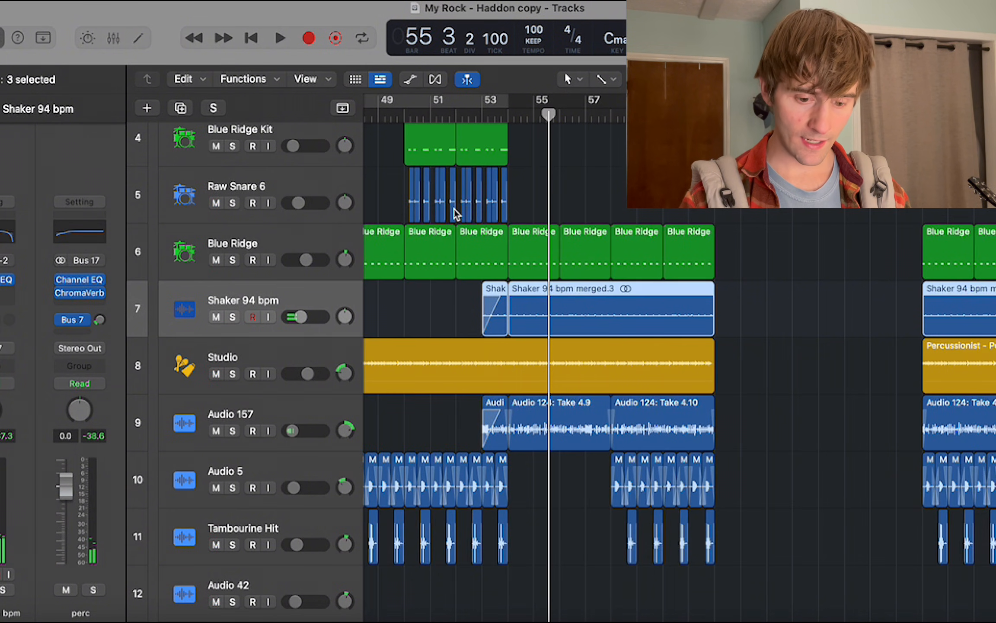
Place the playhead at bar 53 and look over the percussion, harmony, crowd, bass and banjo tracks there.
{"action": "scroll", "coordinate": [456, 214], "scroll_direction": "up", "scroll_amount": 4}
{"action": "scroll", "coordinate": [456, 214], "scroll_direction": "left", "scroll_amount": 1}
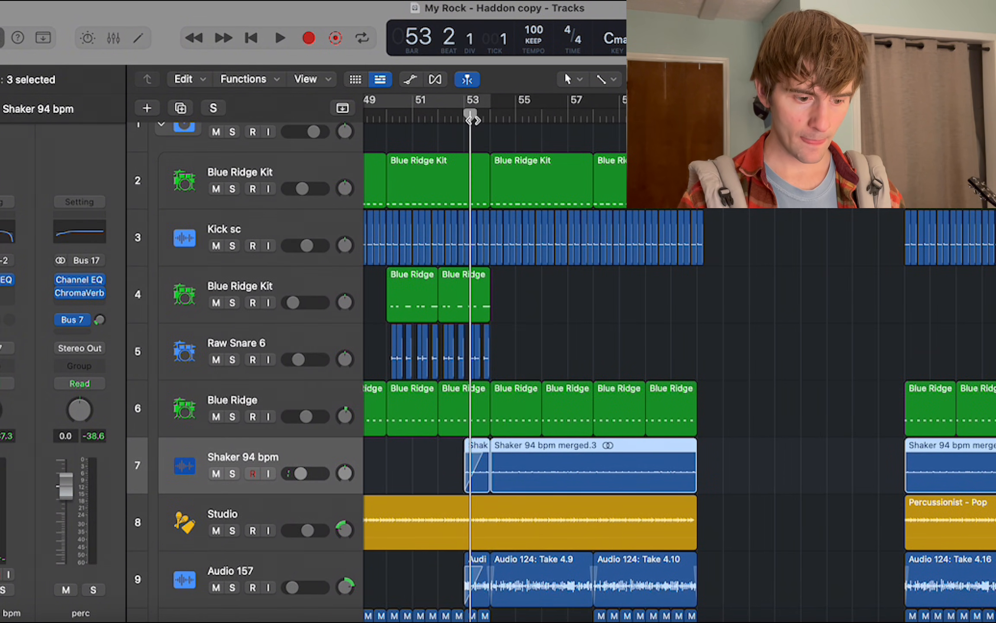
{"action": "scroll", "coordinate": [471, 119], "scroll_direction": "up", "scroll_amount": 1}
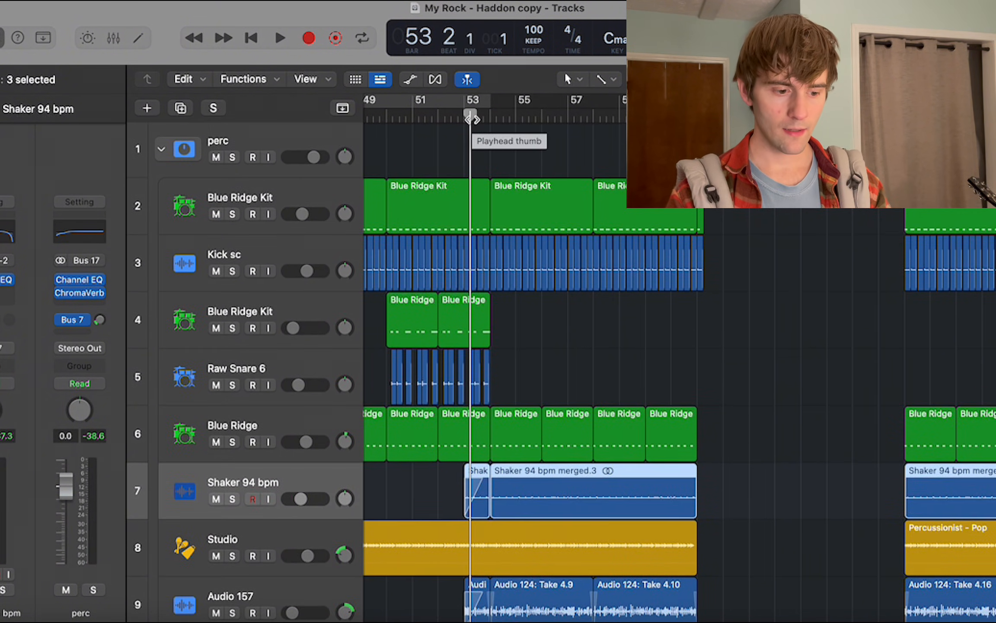
{"action": "scroll", "coordinate": [471, 119], "scroll_direction": "down", "scroll_amount": 15}
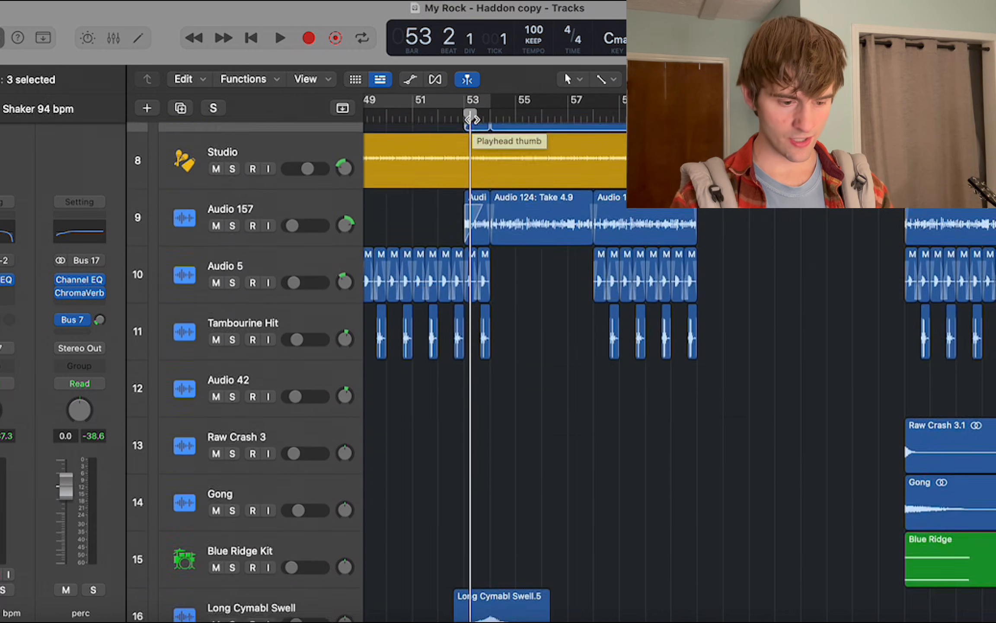
{"action": "scroll", "coordinate": [472, 118], "scroll_direction": "down", "scroll_amount": 15}
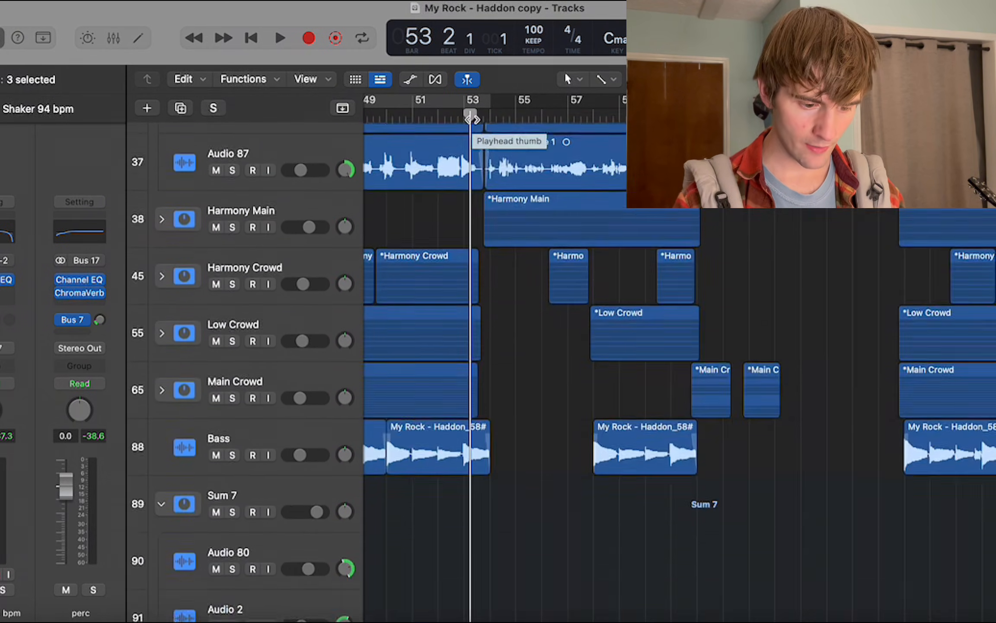
{"action": "scroll", "coordinate": [471, 119], "scroll_direction": "down", "scroll_amount": 5}
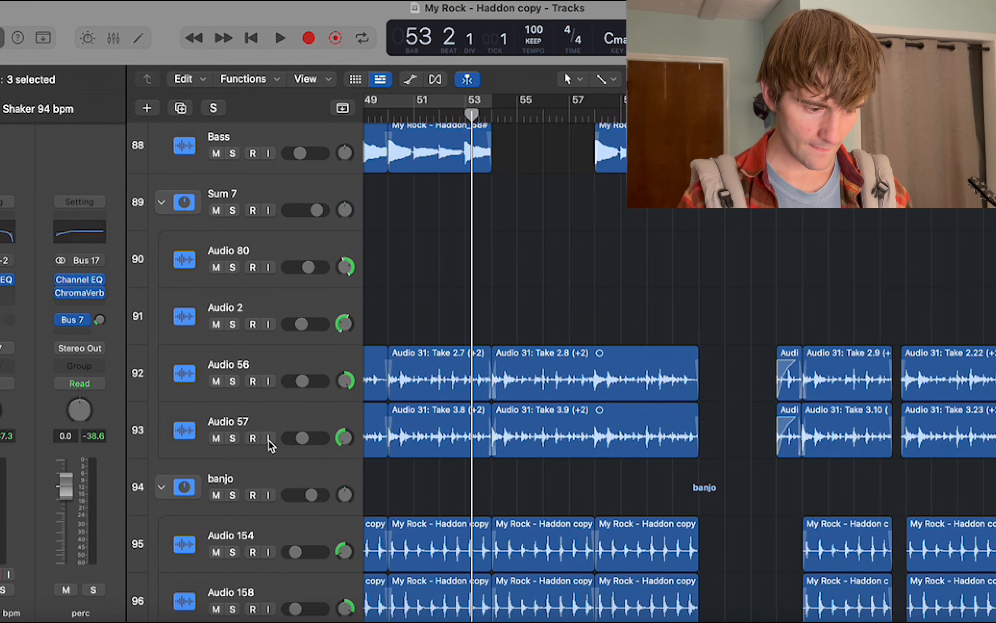
{"action": "scroll", "coordinate": [268, 439], "scroll_direction": "down", "scroll_amount": 5}
{"action": "scroll", "coordinate": [268, 439], "scroll_direction": "up", "scroll_amount": 20}
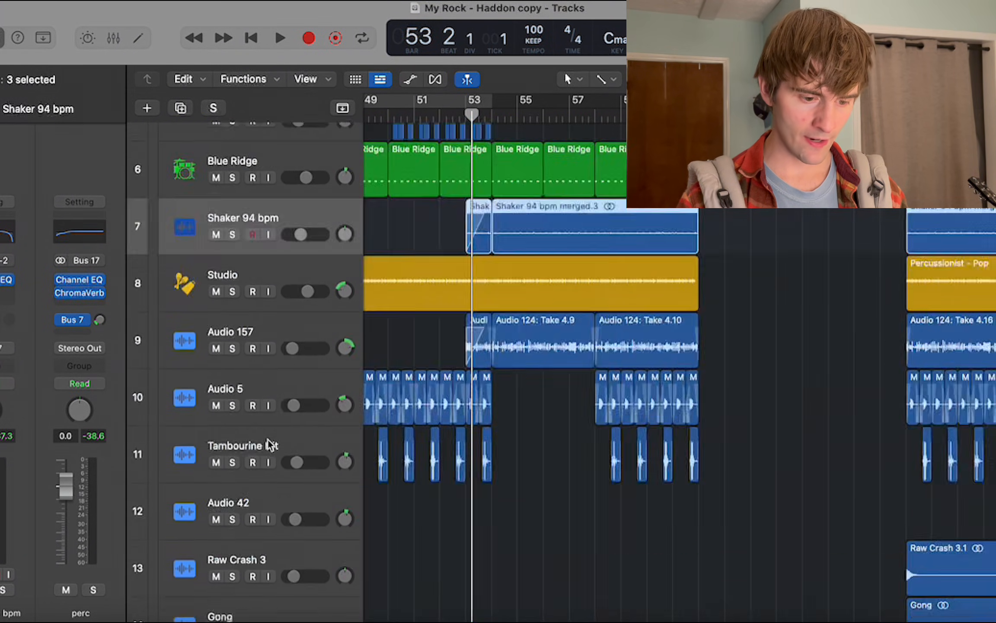
Play the full mix from bar 53 with the percussion and vocal tracks in view, and stop in bar 56.
{"action": "scroll", "coordinate": [267, 439], "scroll_direction": "up", "scroll_amount": 5}
{"action": "key", "text": "space"}
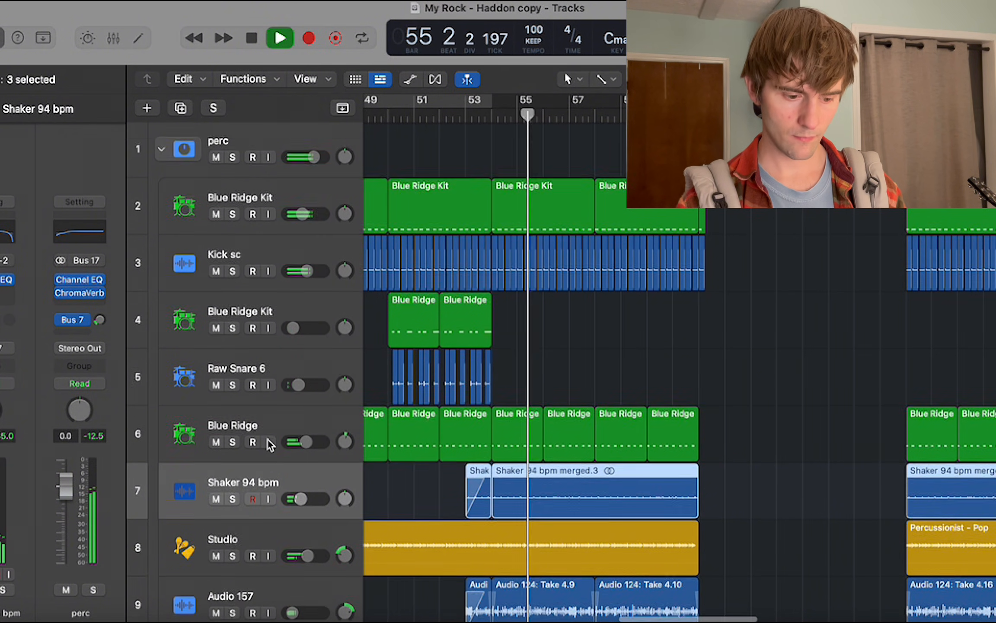
{"action": "scroll", "coordinate": [267, 439], "scroll_direction": "down", "scroll_amount": 15}
{"action": "scroll", "coordinate": [268, 439], "scroll_direction": "down", "scroll_amount": 20}
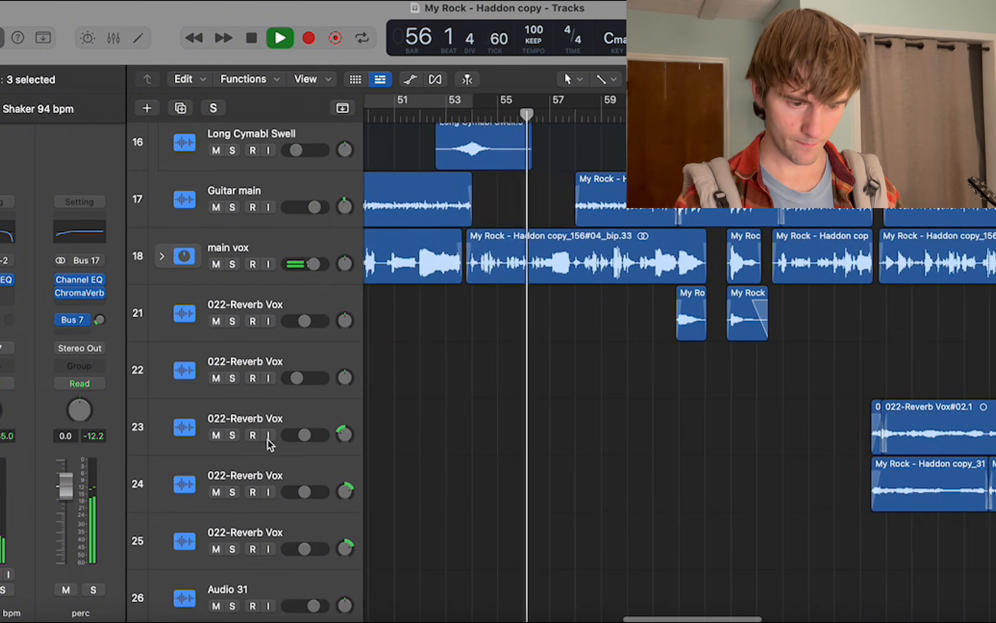
{"action": "key", "text": "space"}
Solo the Sum 5 stack, play it around bar 54 and expand it to show its tracks.
{"action": "scroll", "coordinate": [196, 311], "scroll_direction": "up", "scroll_amount": 2}
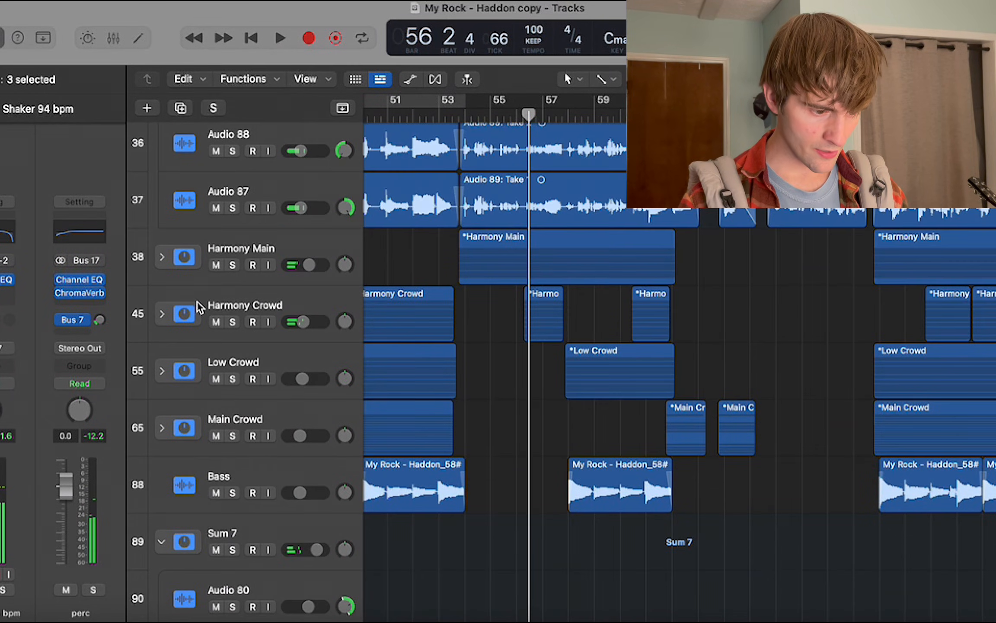
{"action": "scroll", "coordinate": [255, 298], "scroll_direction": "down", "scroll_amount": 15}
{"action": "scroll", "coordinate": [253, 307], "scroll_direction": "down", "scroll_amount": 2}
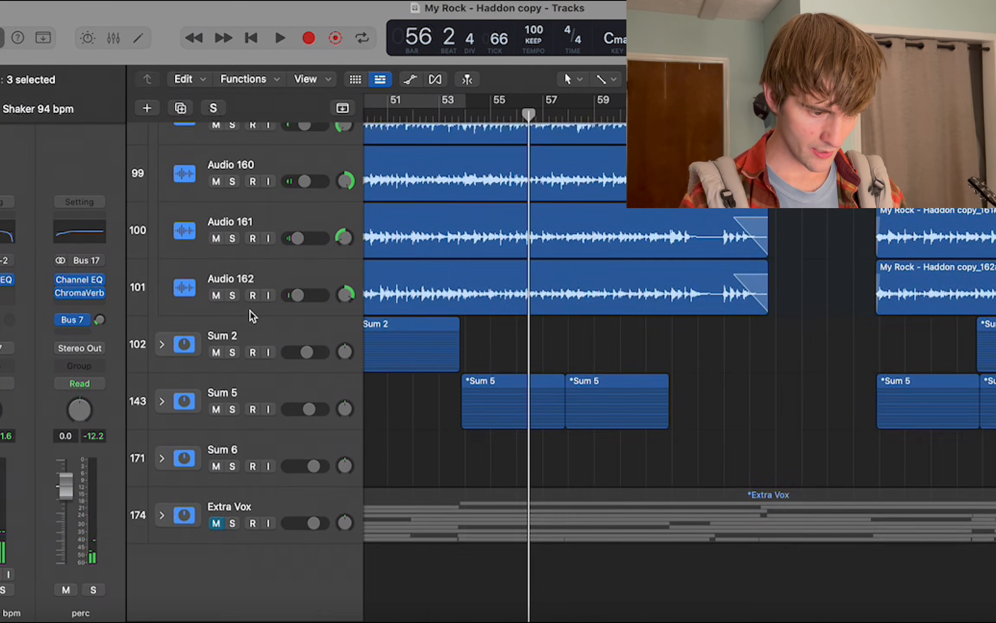
{"action": "left_click", "coordinate": [232, 411]}
{"action": "key", "text": "space"}
{"action": "left_click", "coordinate": [161, 406]}
{"action": "scroll", "coordinate": [157, 406], "scroll_direction": "down", "scroll_amount": 15}
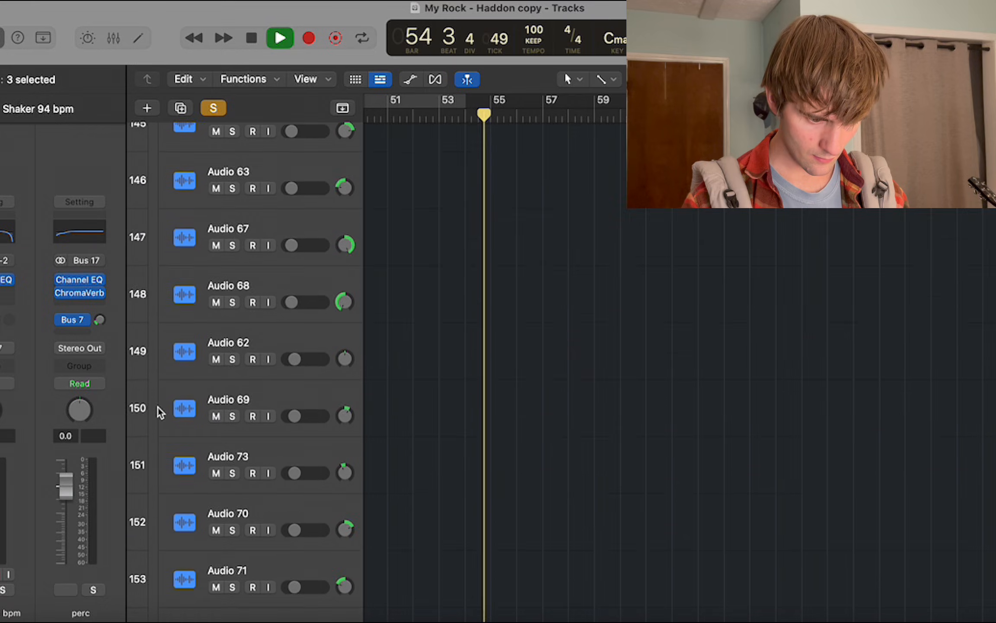
Look over the layered takes inside Sum 5 during playback, stop in bar 57, clear the solo and collapse the stack.
{"action": "scroll", "coordinate": [157, 407], "scroll_direction": "up", "scroll_amount": 2}
{"action": "scroll", "coordinate": [158, 406], "scroll_direction": "down", "scroll_amount": 5}
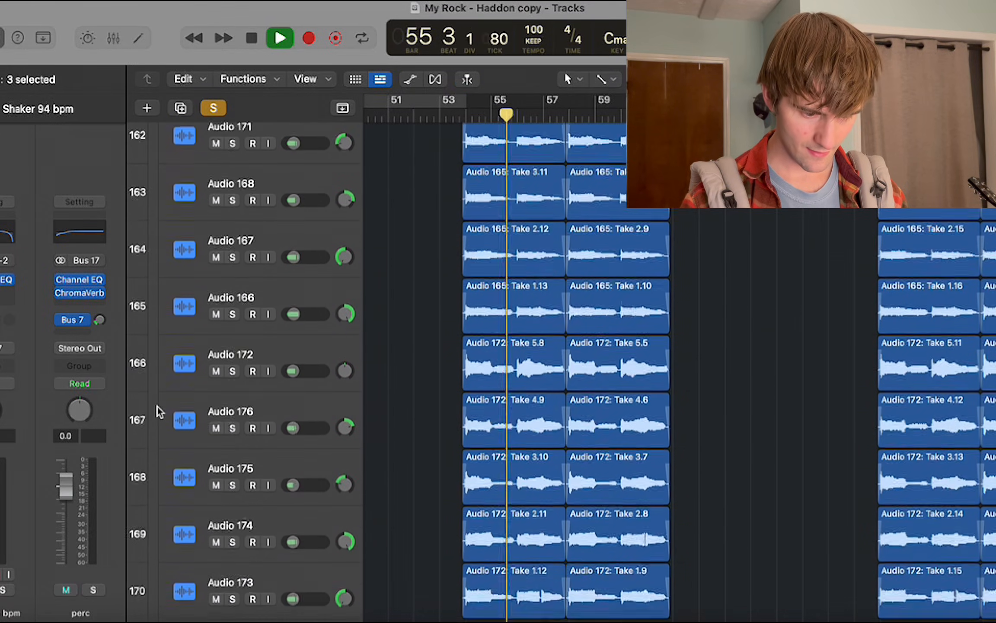
{"action": "scroll", "coordinate": [157, 407], "scroll_direction": "up", "scroll_amount": 4}
{"action": "scroll", "coordinate": [157, 407], "scroll_direction": "up", "scroll_amount": 5}
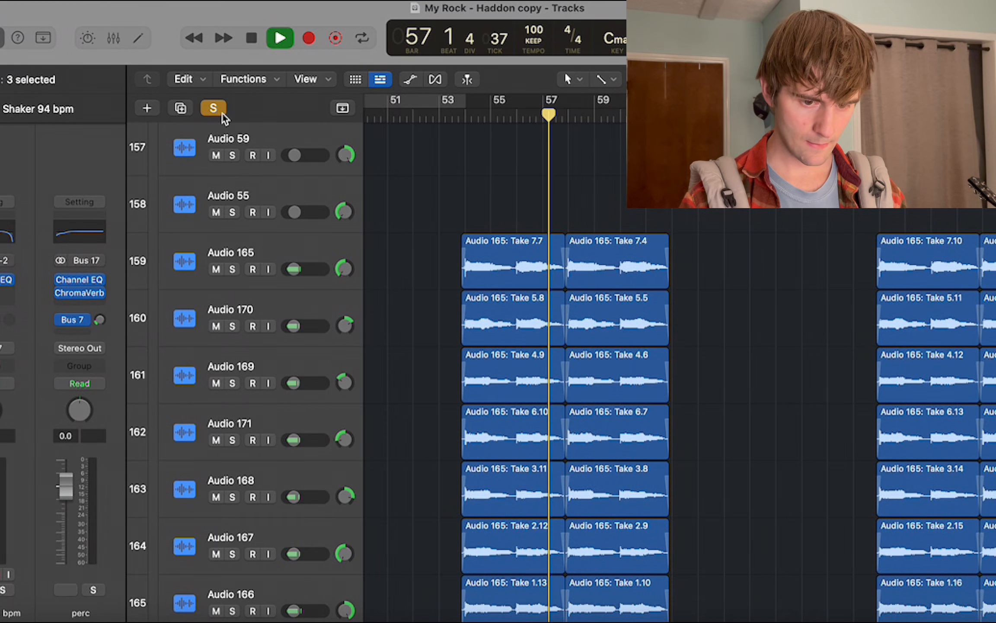
{"action": "key", "text": "space"}
{"action": "left_click", "coordinate": [216, 111]}
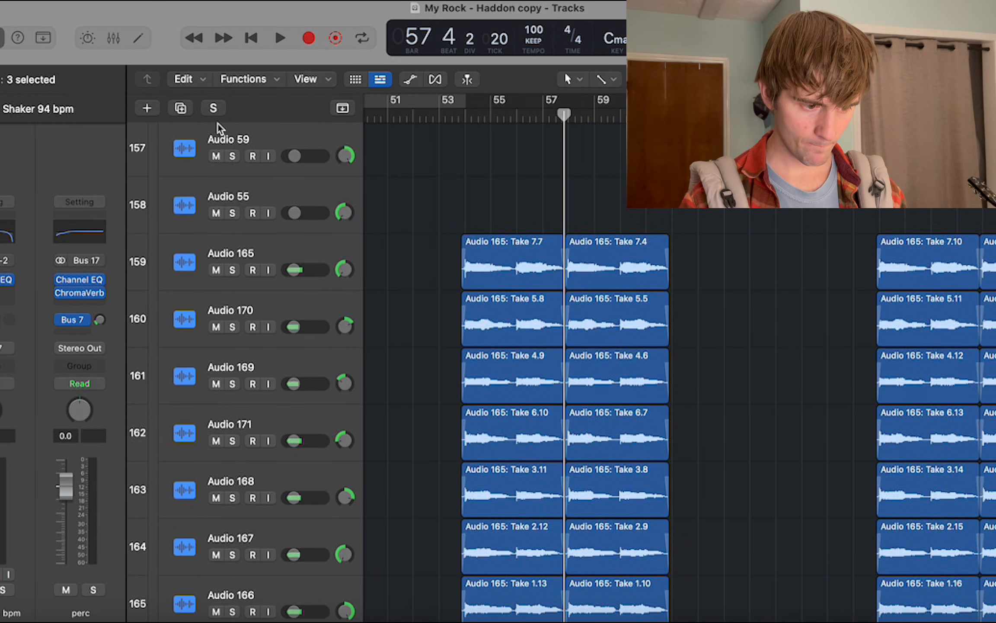
{"action": "scroll", "coordinate": [224, 216], "scroll_direction": "up", "scroll_amount": 10}
{"action": "left_click", "coordinate": [164, 309]}
{"action": "scroll", "coordinate": [434, 268], "scroll_direction": "up", "scroll_amount": 8}
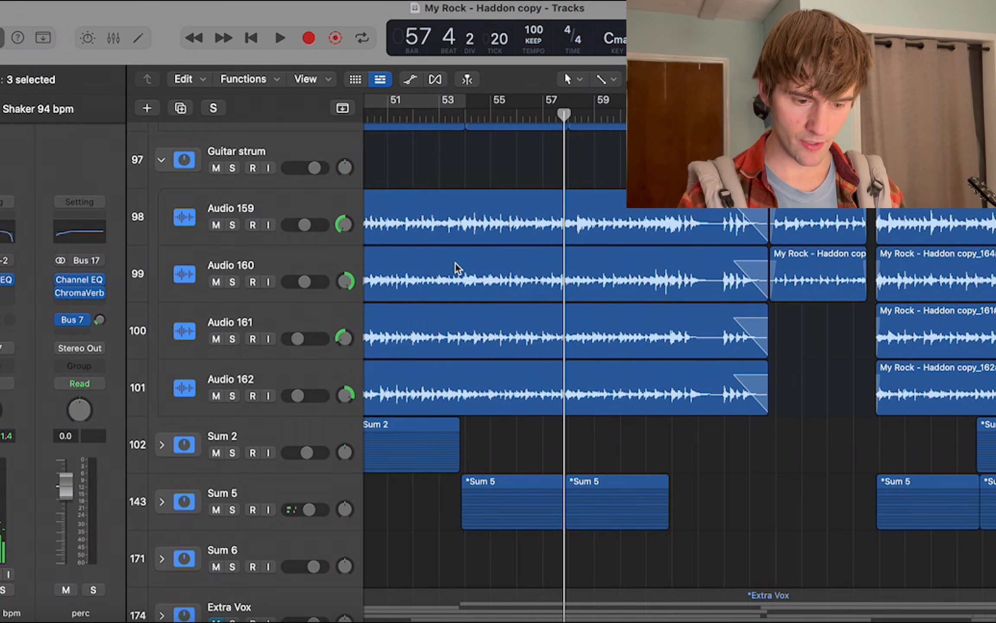
Play the full mix from bar 60 with the harmony, crowd and bass tracks in view, and place the playhead at bar 62.
{"action": "scroll", "coordinate": [456, 264], "scroll_direction": "right", "scroll_amount": 2}
{"action": "left_click", "coordinate": [603, 116]}
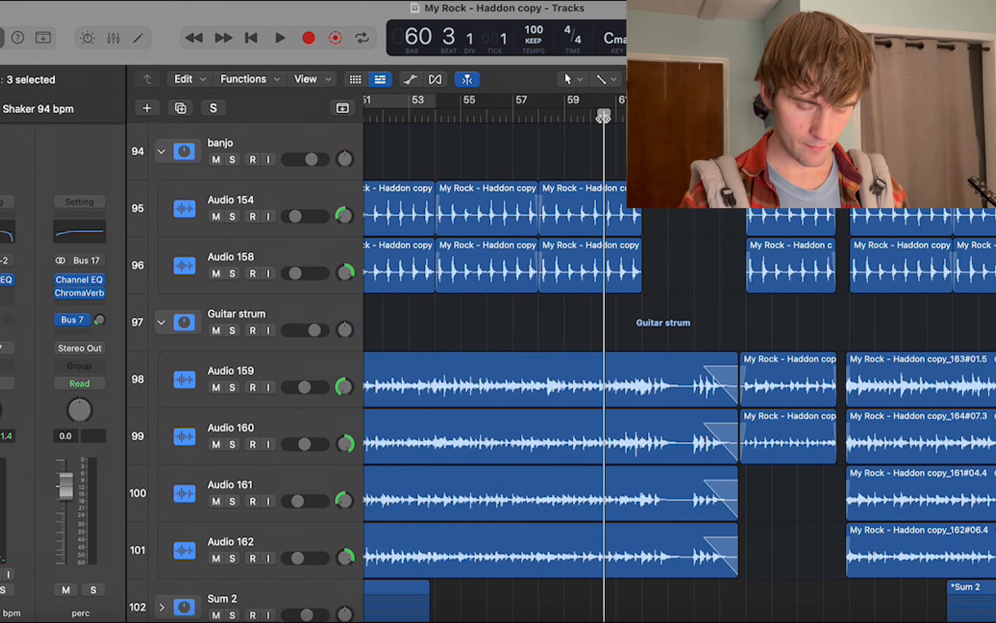
{"action": "scroll", "coordinate": [602, 118], "scroll_direction": "up", "scroll_amount": 15}
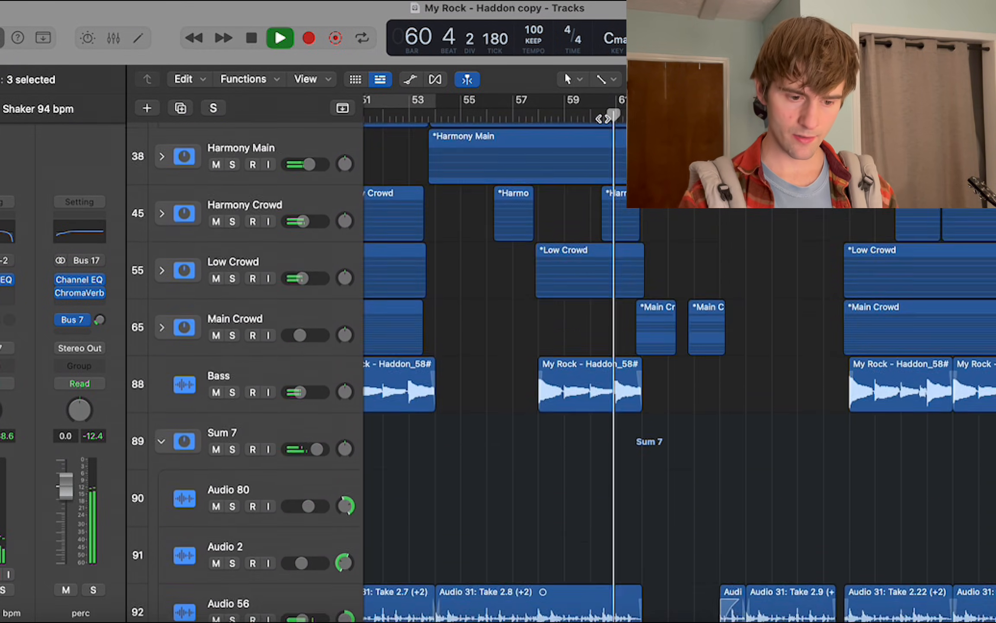
{"action": "scroll", "coordinate": [604, 118], "scroll_direction": "up", "scroll_amount": 1}
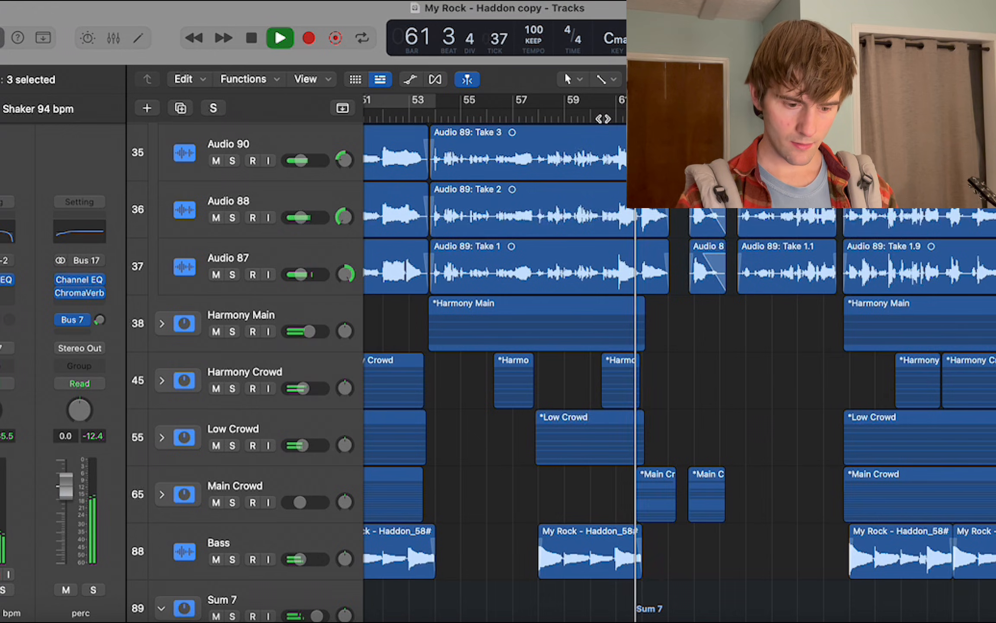
{"action": "scroll", "coordinate": [603, 119], "scroll_direction": "right", "scroll_amount": 2}
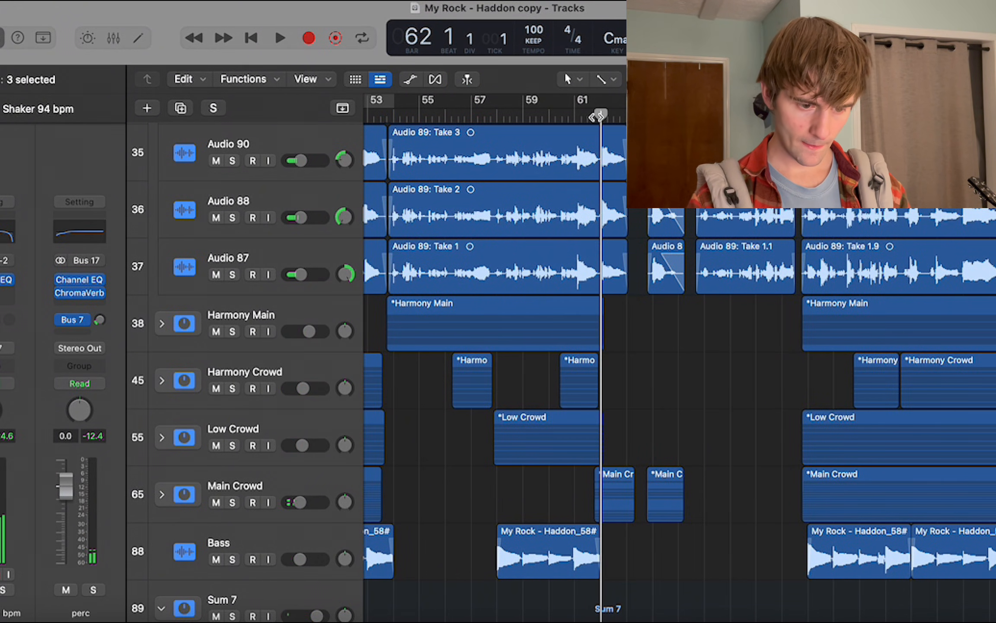
Look over the banjo, guitar strum, bass, crowd and vocal layer tracks around the section change at bar 62.
{"action": "scroll", "coordinate": [596, 118], "scroll_direction": "down", "scroll_amount": 14}
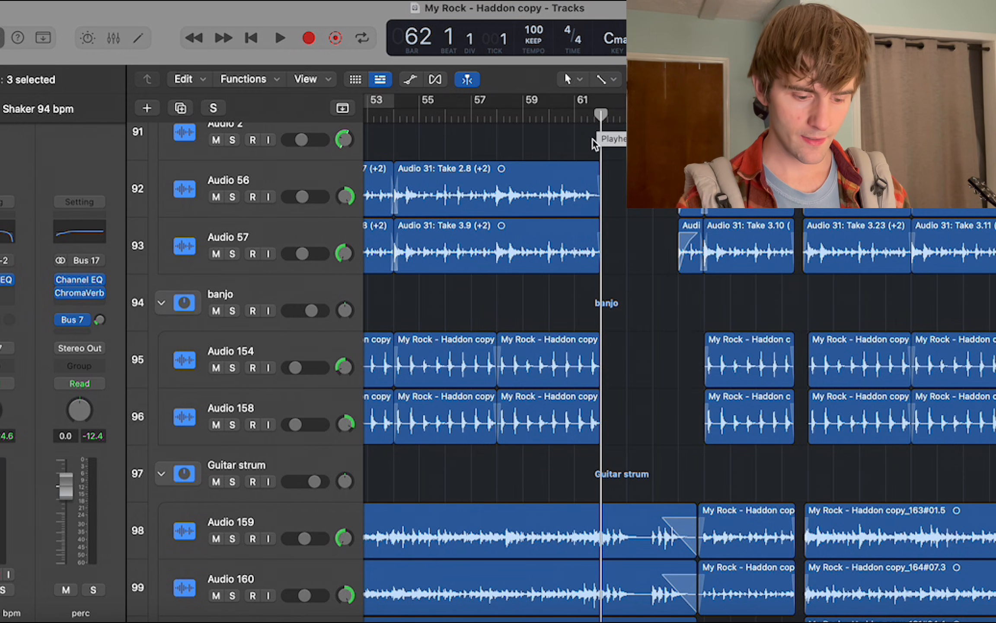
{"action": "scroll", "coordinate": [594, 139], "scroll_direction": "down", "scroll_amount": 5}
{"action": "scroll", "coordinate": [595, 144], "scroll_direction": "right", "scroll_amount": 3}
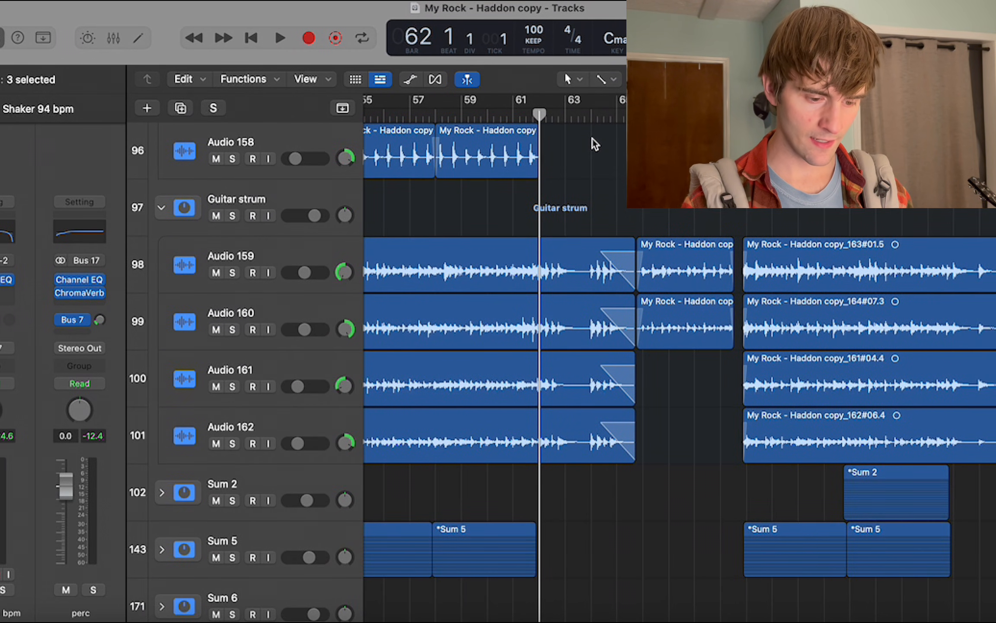
{"action": "scroll", "coordinate": [593, 144], "scroll_direction": "up", "scroll_amount": 15}
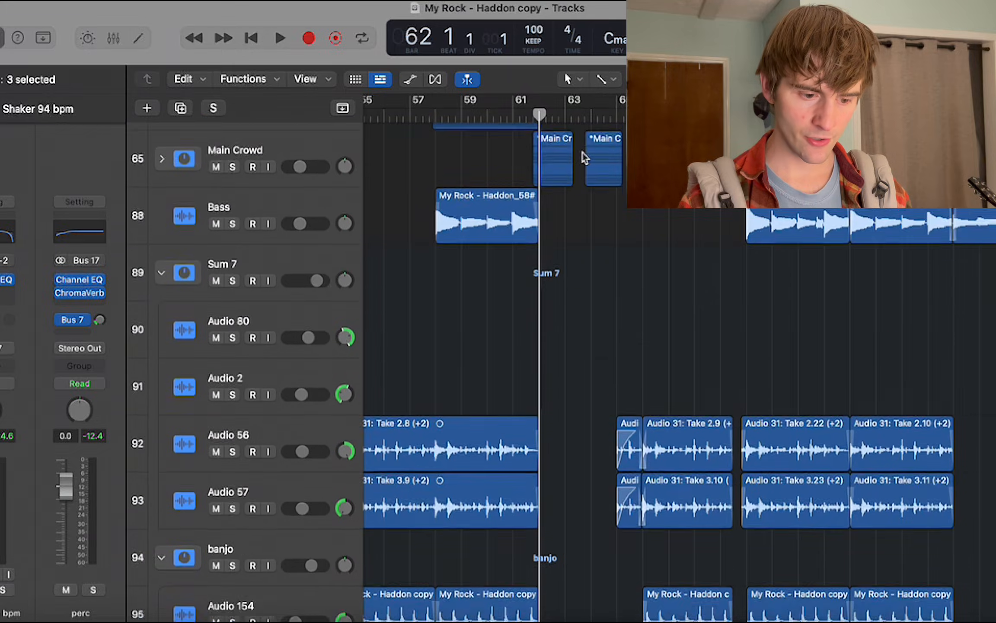
{"action": "scroll", "coordinate": [585, 157], "scroll_direction": "up", "scroll_amount": 5}
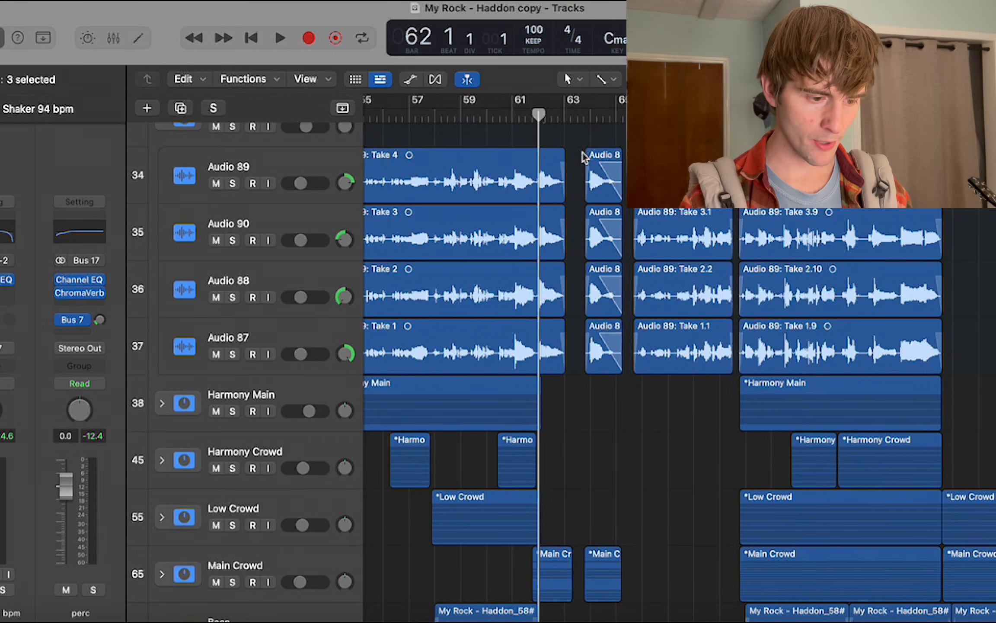
{"action": "scroll", "coordinate": [584, 158], "scroll_direction": "down", "scroll_amount": 1}
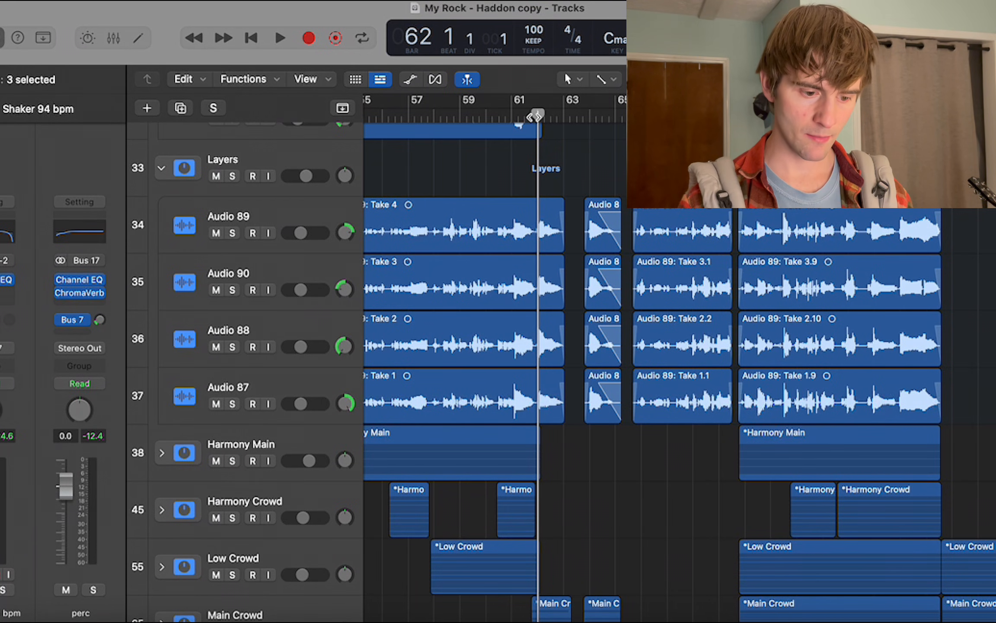
Play the full mix from bar 62 with the Guitar main and vocal tracks in view, and return the playhead to bar 62.
{"action": "scroll", "coordinate": [585, 158], "scroll_direction": "up", "scroll_amount": 10}
{"action": "key", "text": "space"}
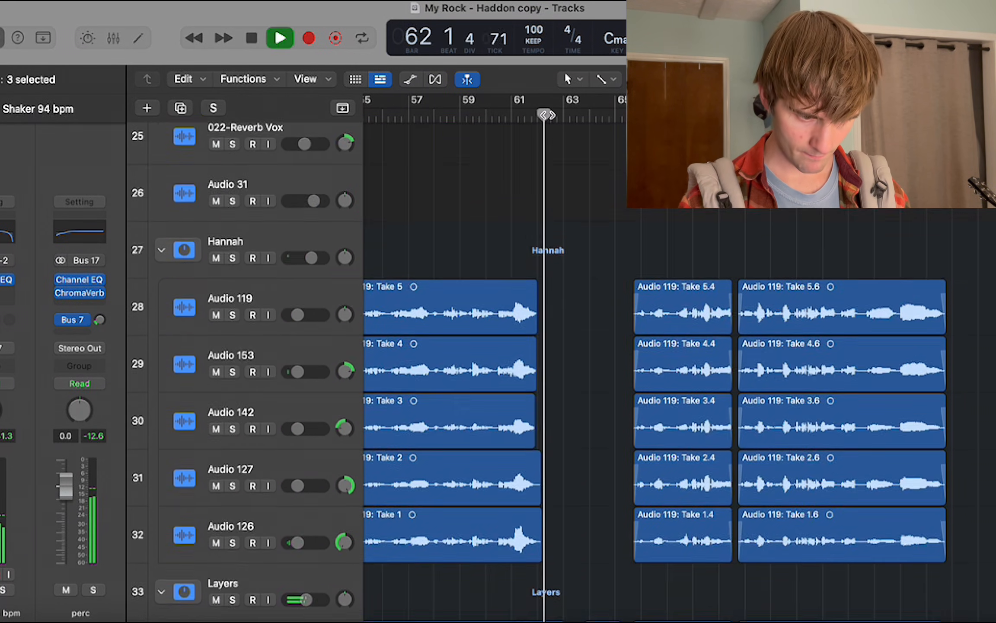
{"action": "scroll", "coordinate": [584, 159], "scroll_direction": "up", "scroll_amount": 3}
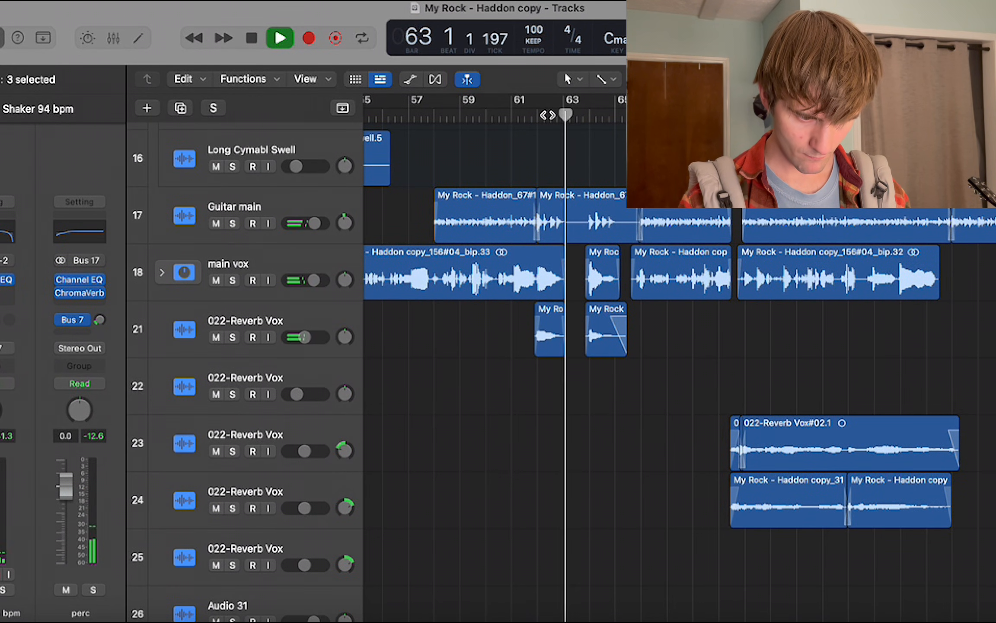
{"action": "scroll", "coordinate": [541, 156], "scroll_direction": "right", "scroll_amount": 2}
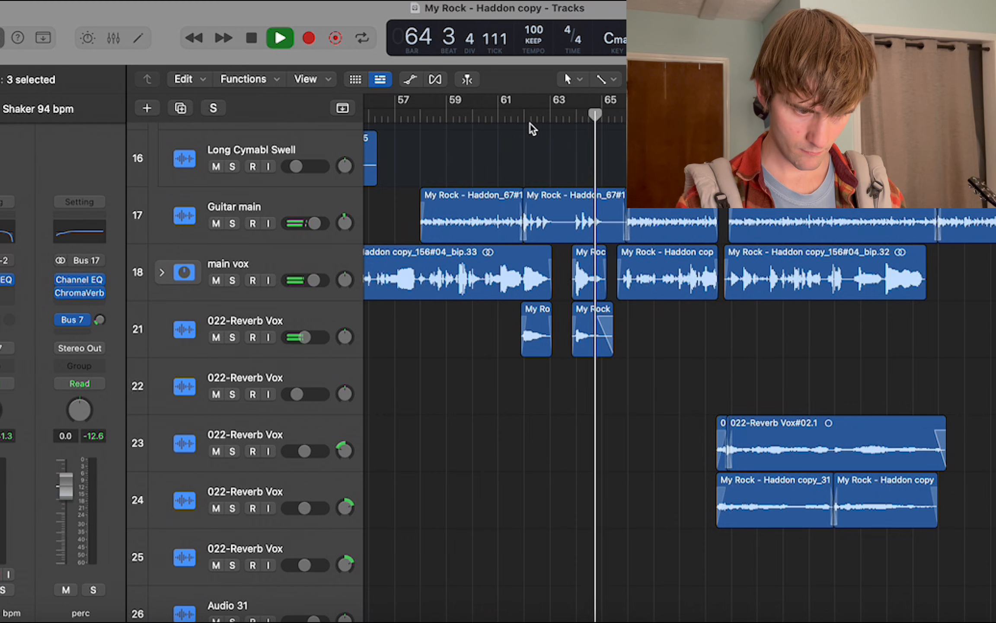
{"action": "key", "text": "space"}
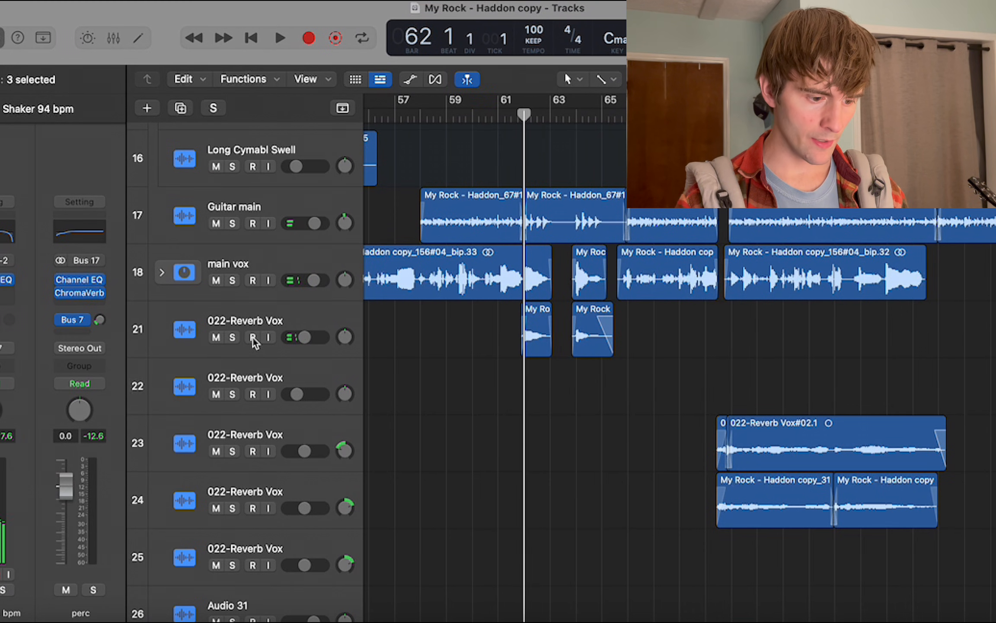
Solo the main vox stack and play it from bar 62 in a magnified timeline, stopping at the end of that bar.
{"action": "left_click", "coordinate": [231, 281]}
{"action": "key", "text": "super+Right"}
{"action": "key", "text": "super+Right"}
{"action": "key", "text": "super+Right"}
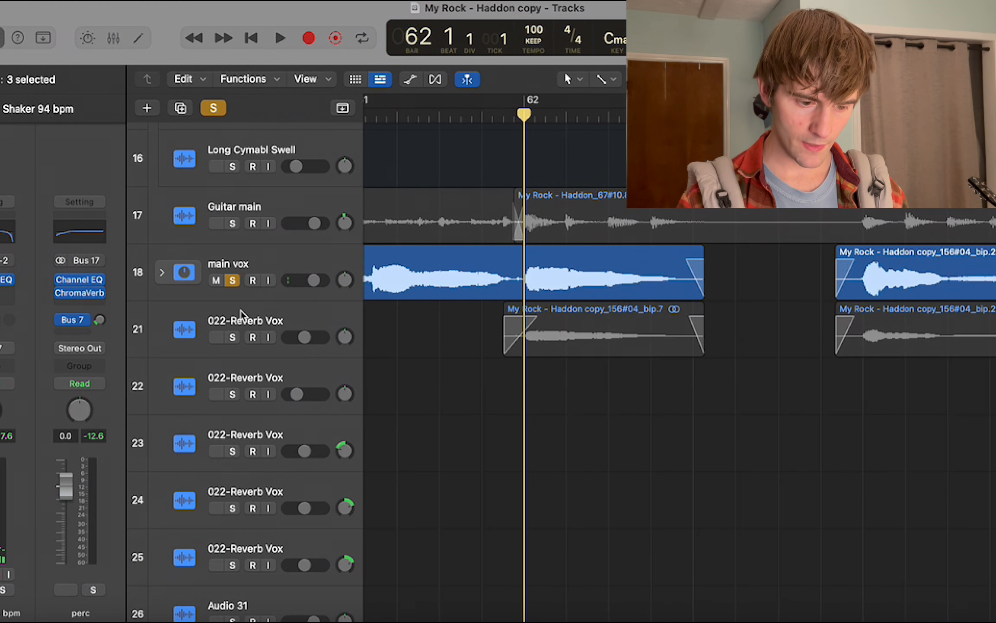
{"action": "key", "text": "super+Left"}
{"action": "scroll", "coordinate": [367, 296], "scroll_direction": "right", "scroll_amount": 2}
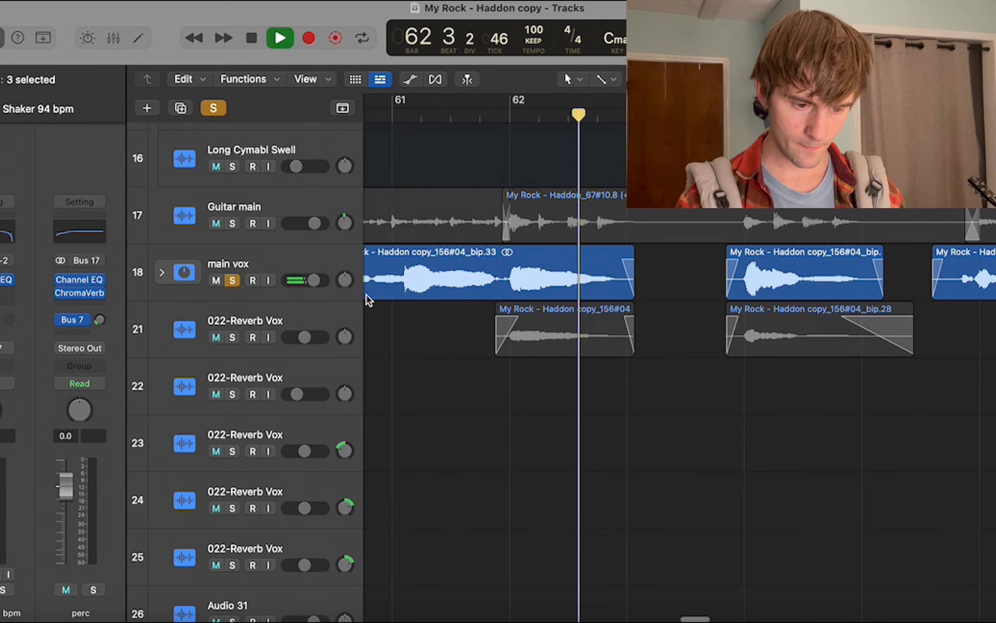
{"action": "key", "text": "space"}
Solo and select the 022-Reverb Vox track just below main vox, unsolo main vox, and play the reverb vocal from bar 62.
{"action": "left_click", "coordinate": [233, 337]}
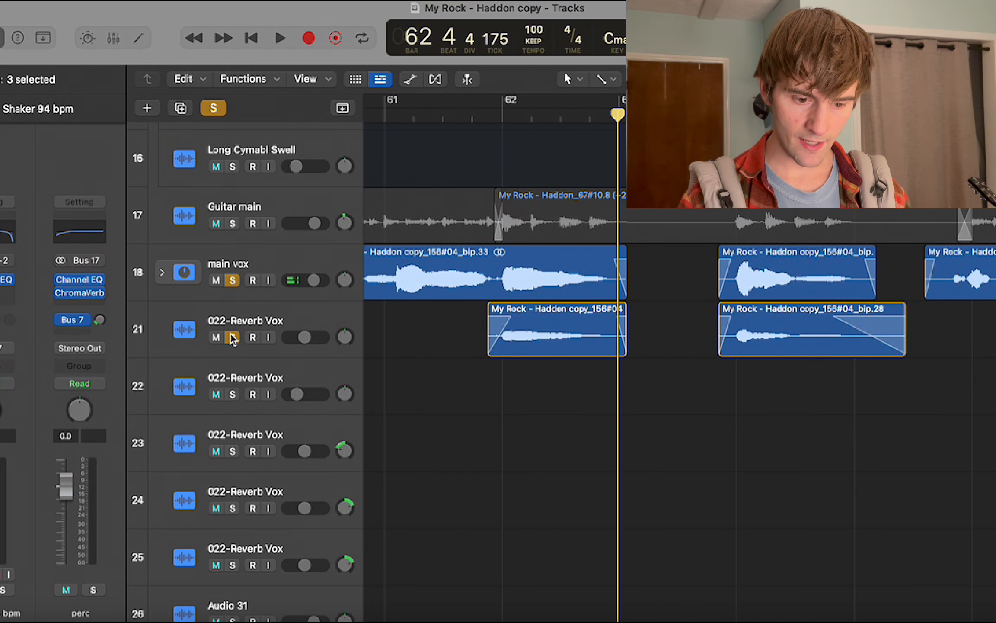
{"action": "left_click", "coordinate": [487, 115]}
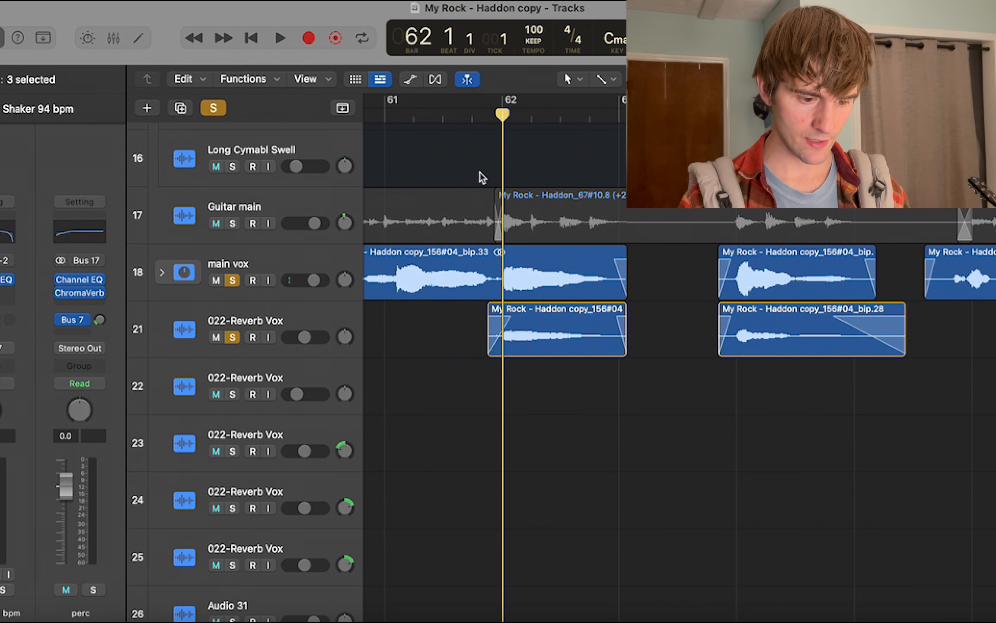
{"action": "left_click", "coordinate": [284, 319]}
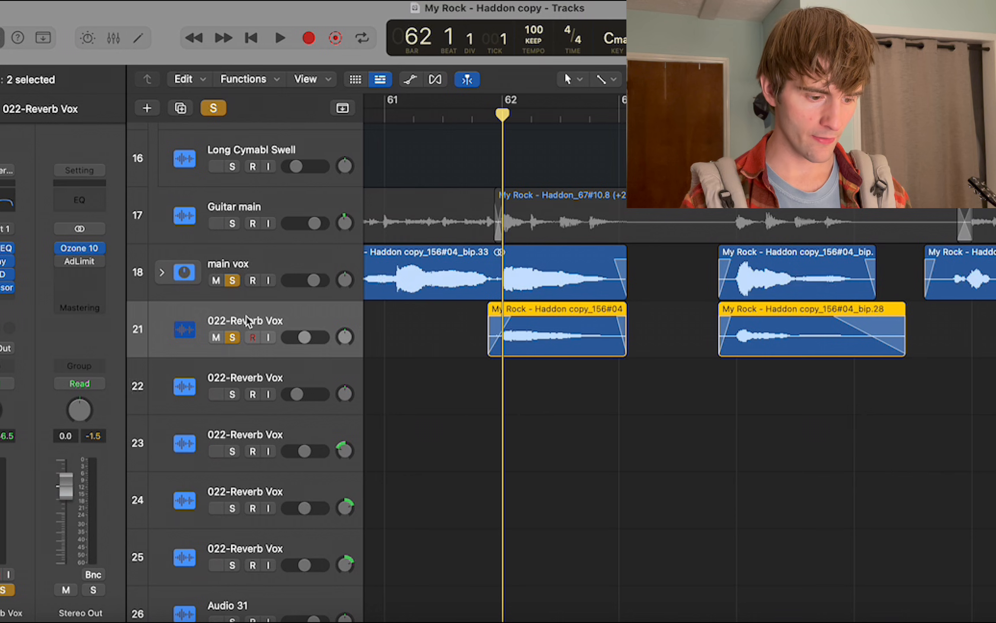
{"action": "left_click", "coordinate": [232, 280]}
{"action": "key", "text": "space"}
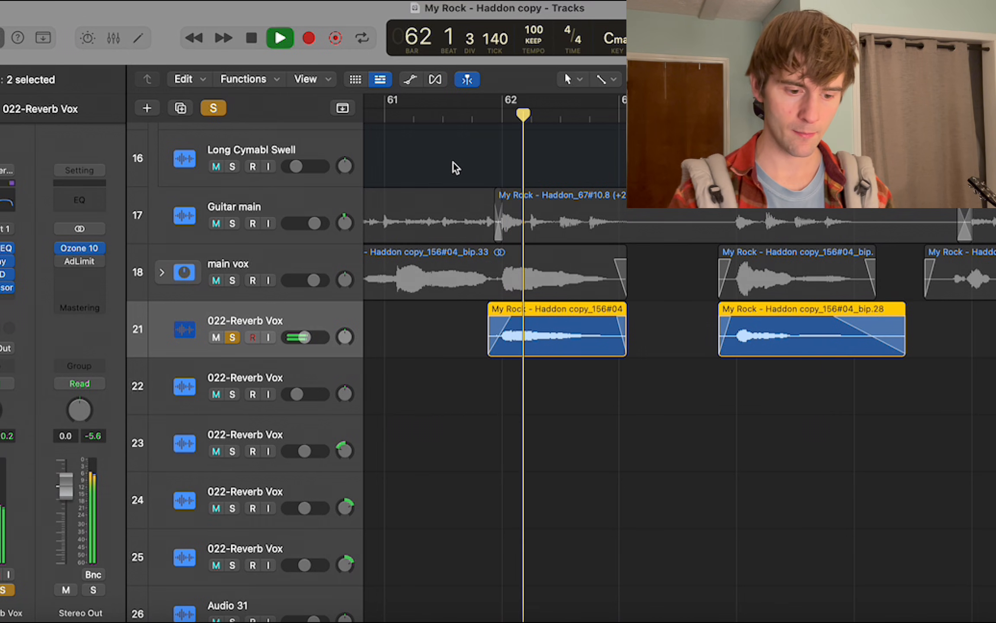
Solo main vox together with the reverb vocal, play both into bar 65, stop and clear the solos.
{"action": "left_click", "coordinate": [232, 280]}
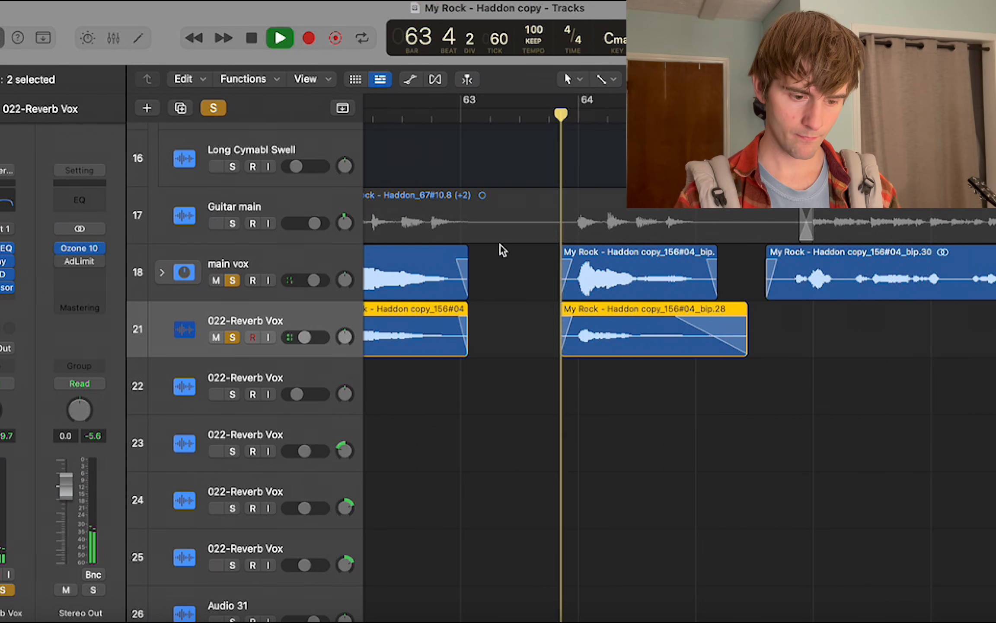
{"action": "scroll", "coordinate": [502, 250], "scroll_direction": "right", "scroll_amount": 2}
{"action": "scroll", "coordinate": [502, 249], "scroll_direction": "down", "scroll_amount": 4}
{"action": "scroll", "coordinate": [502, 249], "scroll_direction": "up", "scroll_amount": 2}
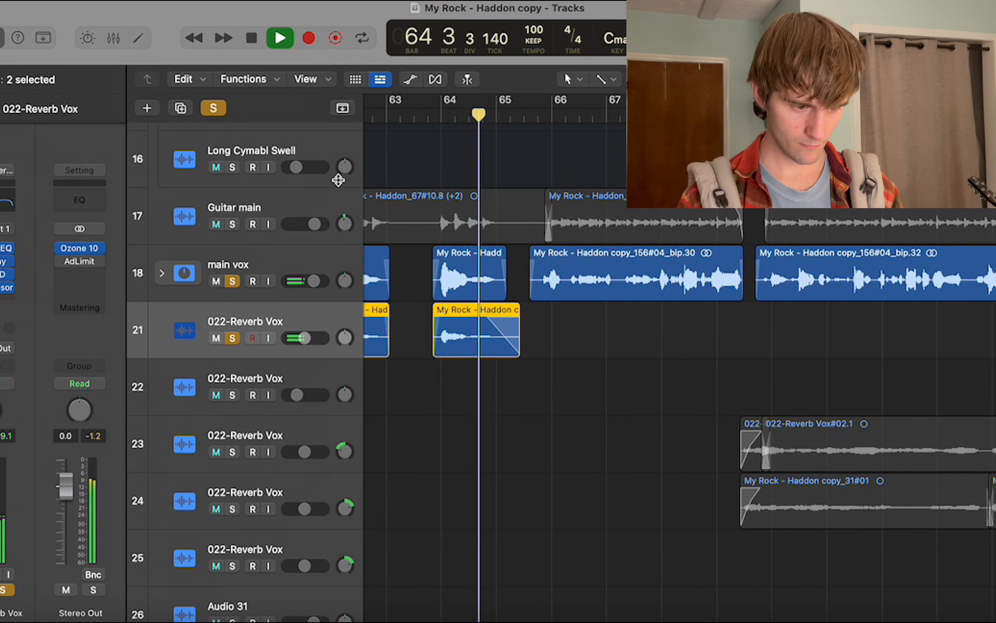
{"action": "key", "text": "space"}
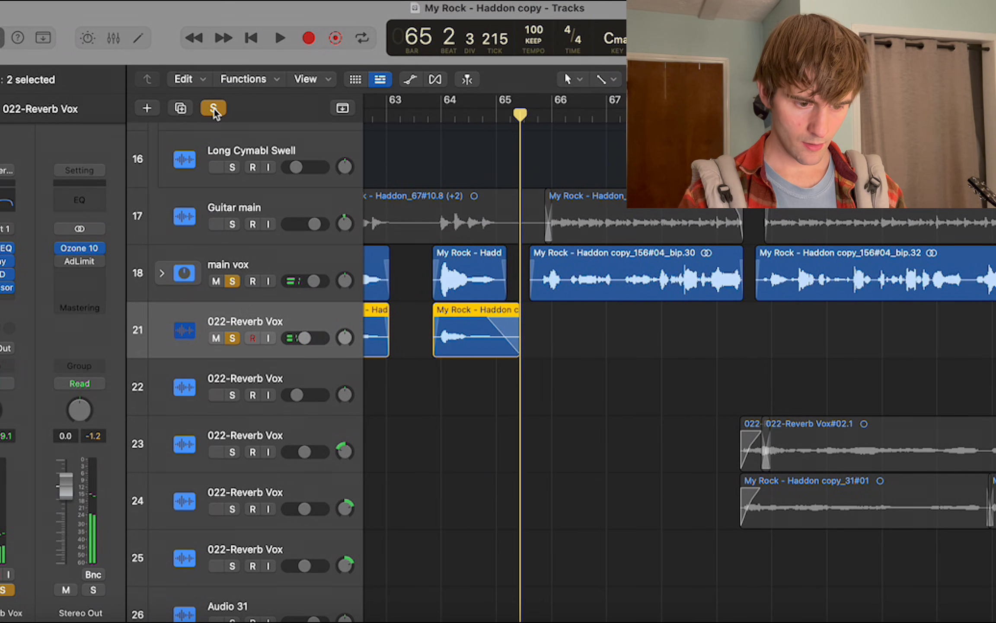
{"action": "left_click", "coordinate": [214, 110]}
Play the full mix from about bar 65 with the guitar and main vox in view, and stop in bar 68.
{"action": "scroll", "coordinate": [549, 178], "scroll_direction": "up", "scroll_amount": 3}
{"action": "left_click", "coordinate": [536, 117]}
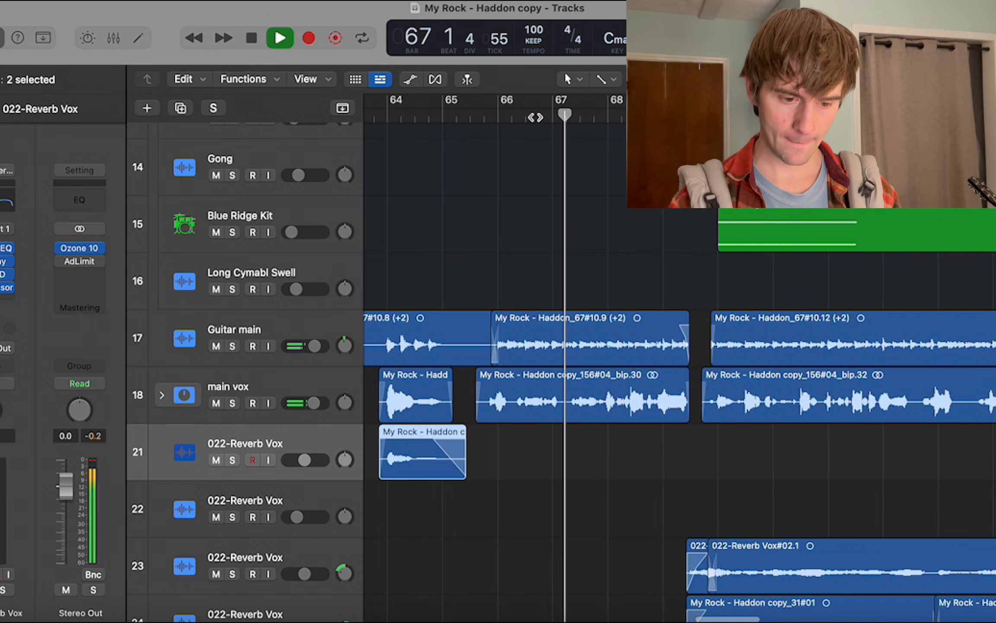
{"action": "scroll", "coordinate": [562, 368], "scroll_direction": "up", "scroll_amount": 4}
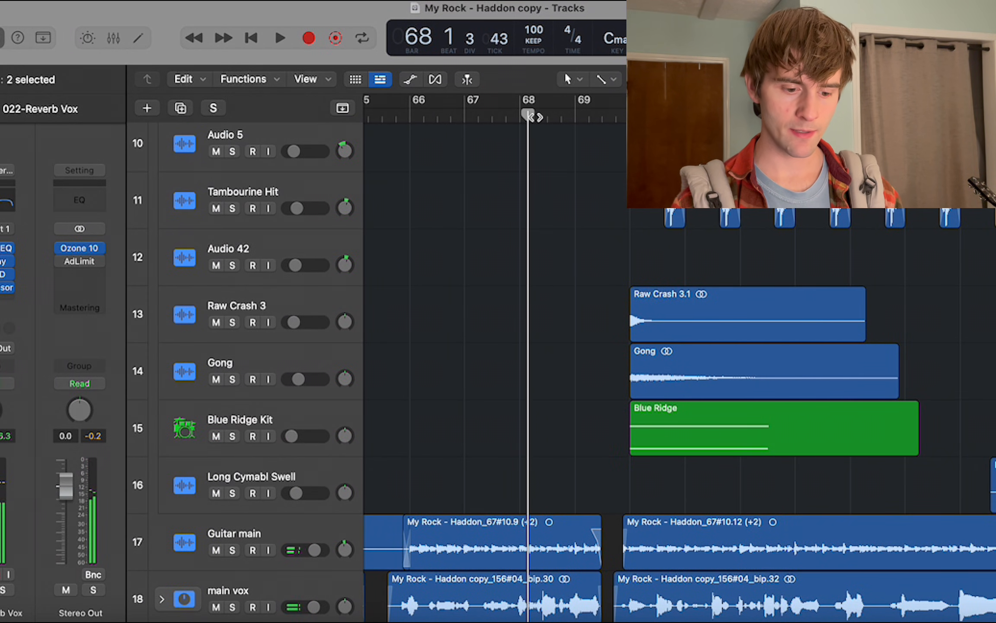
Compare the percussion regions before bar 62 with those entering after bar 68.
{"action": "scroll", "coordinate": [562, 367], "scroll_direction": "down", "scroll_amount": 1}
{"action": "scroll", "coordinate": [562, 368], "scroll_direction": "up", "scroll_amount": 10}
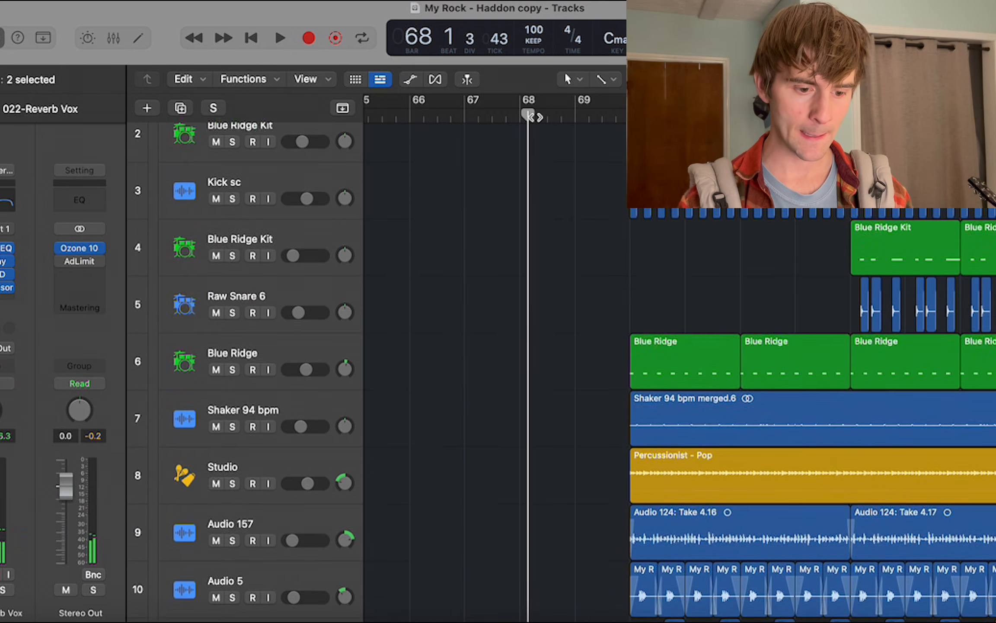
{"action": "key", "text": "super+Left"}
{"action": "key", "text": "super+Left"}
{"action": "scroll", "coordinate": [535, 117], "scroll_direction": "left", "scroll_amount": 4}
{"action": "scroll", "coordinate": [536, 117], "scroll_direction": "down", "scroll_amount": 4}
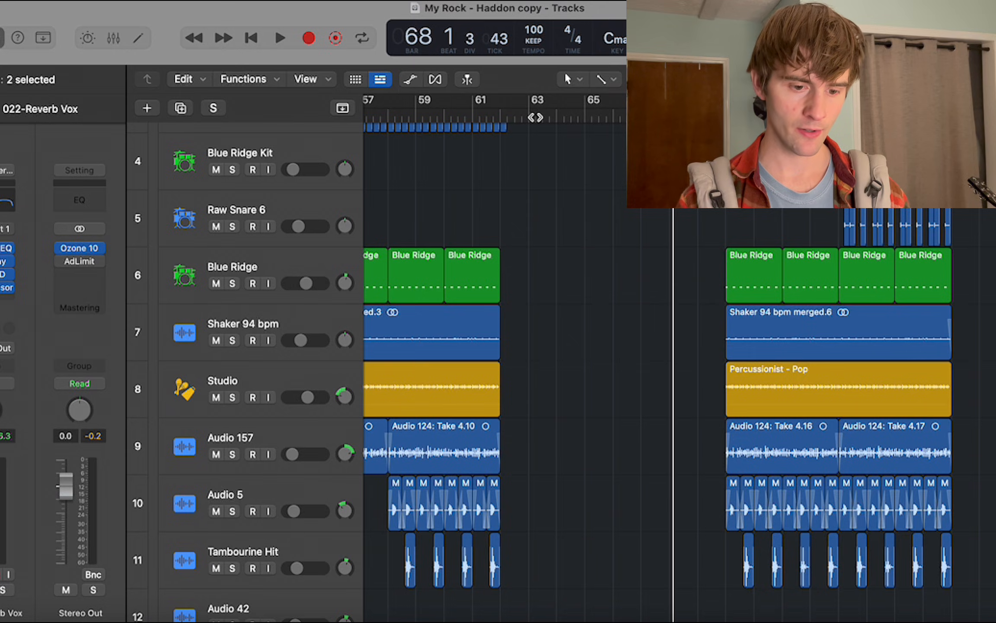
Play the full mix from bar 69 into bar 70 with the percussion, reverb vocal and Hannah tracks in view, and stop.
{"action": "scroll", "coordinate": [535, 119], "scroll_direction": "down", "scroll_amount": 3}
{"action": "scroll", "coordinate": [562, 121], "scroll_direction": "right", "scroll_amount": 3}
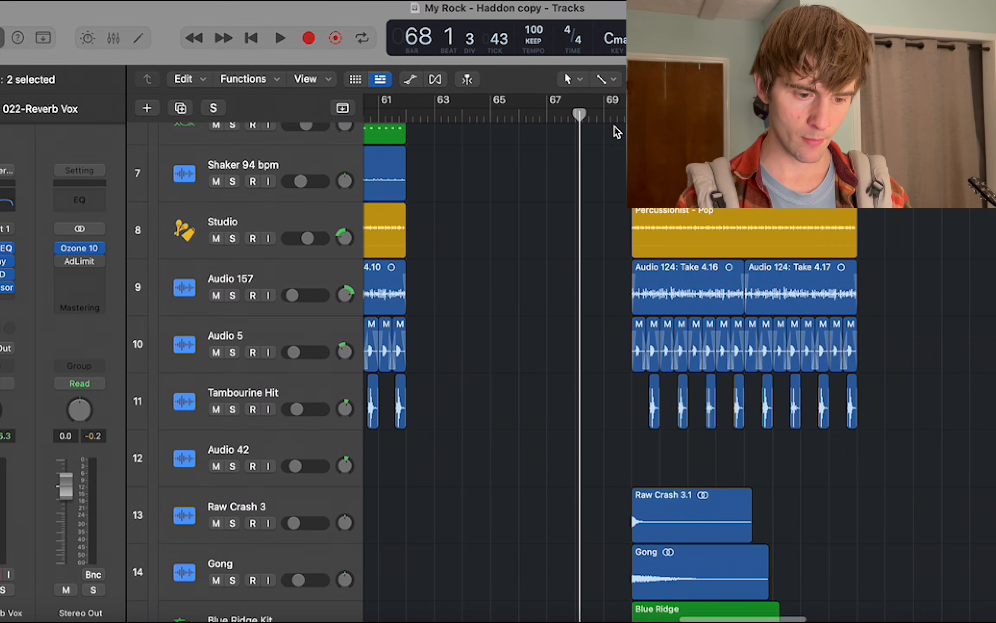
{"action": "left_click", "coordinate": [605, 118]}
{"action": "scroll", "coordinate": [605, 117], "scroll_direction": "down", "scroll_amount": 3}
{"action": "key", "text": "super+Right"}
{"action": "key", "text": "super+Right"}
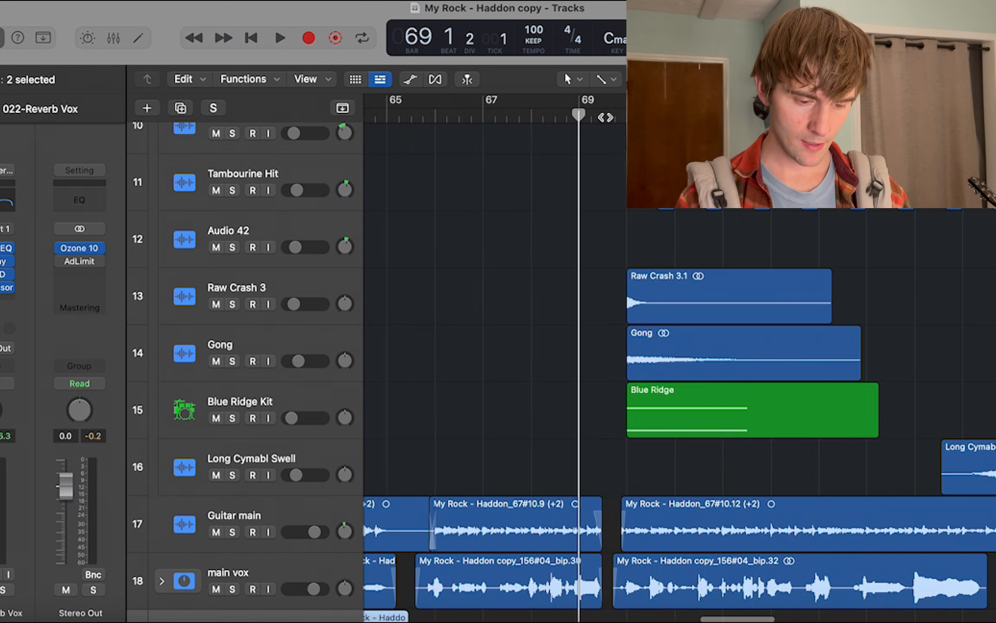
{"action": "scroll", "coordinate": [605, 117], "scroll_direction": "right", "scroll_amount": 1}
{"action": "scroll", "coordinate": [605, 117], "scroll_direction": "up", "scroll_amount": 1}
{"action": "key", "text": "space"}
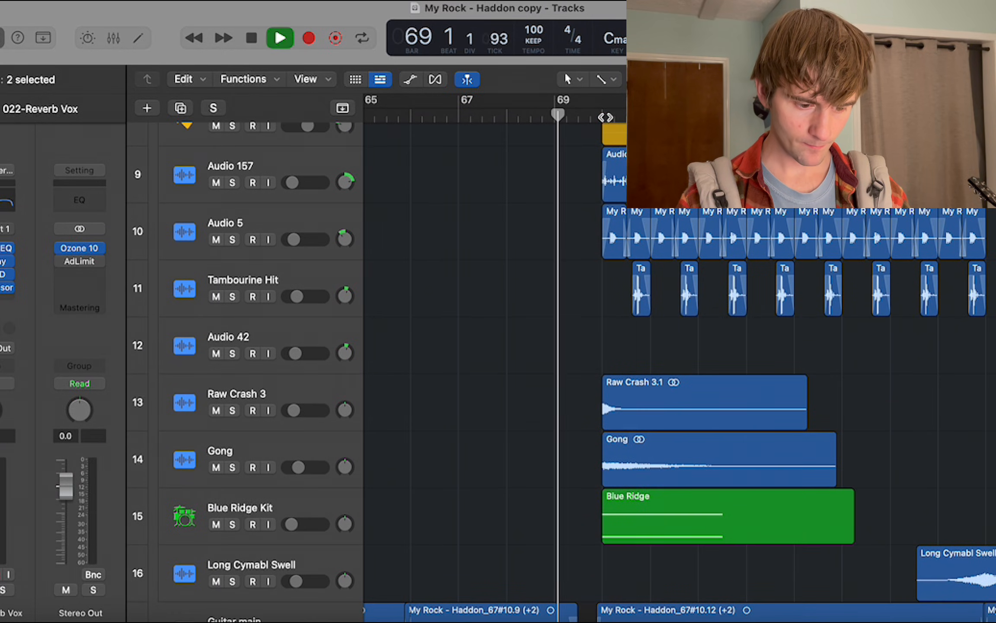
{"action": "scroll", "coordinate": [606, 117], "scroll_direction": "down", "scroll_amount": 3}
{"action": "scroll", "coordinate": [605, 117], "scroll_direction": "down", "scroll_amount": 5}
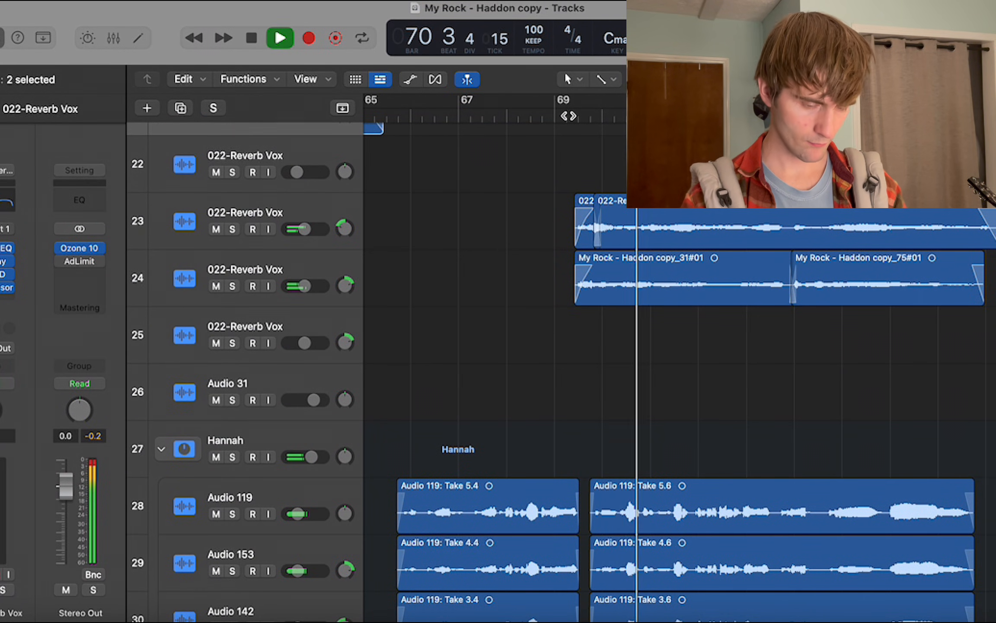
{"action": "key", "text": "space"}
Solo the 022-Reverb Vox tracks 23 and 24 and select the earlier reverb vocal region on track 21 near bar 64.
{"action": "left_click_drag", "start_coordinate": [232, 232], "coordinate": [232, 278]}
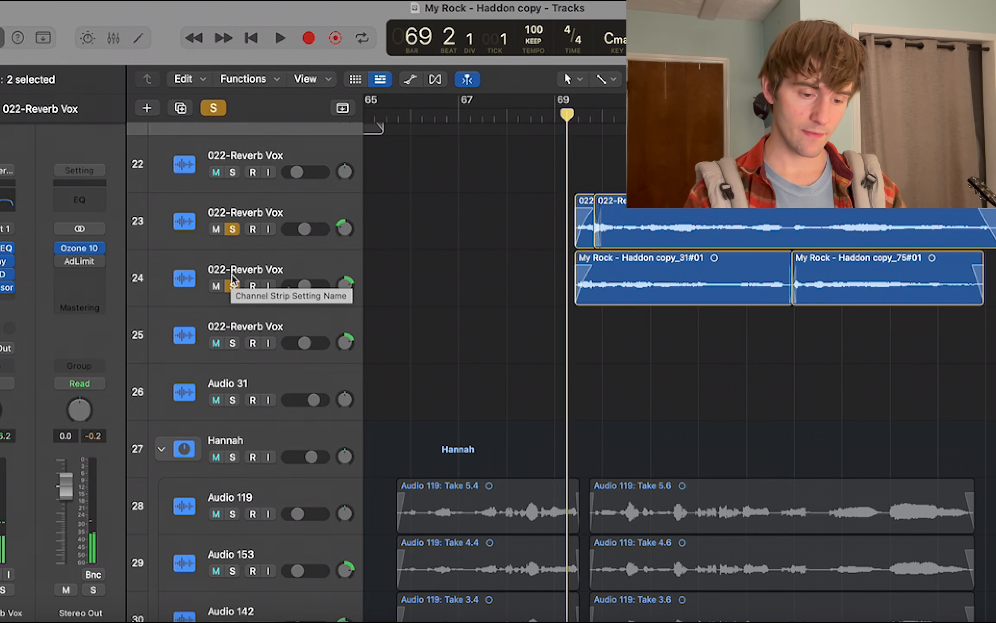
{"action": "scroll", "coordinate": [369, 283], "scroll_direction": "up", "scroll_amount": 2}
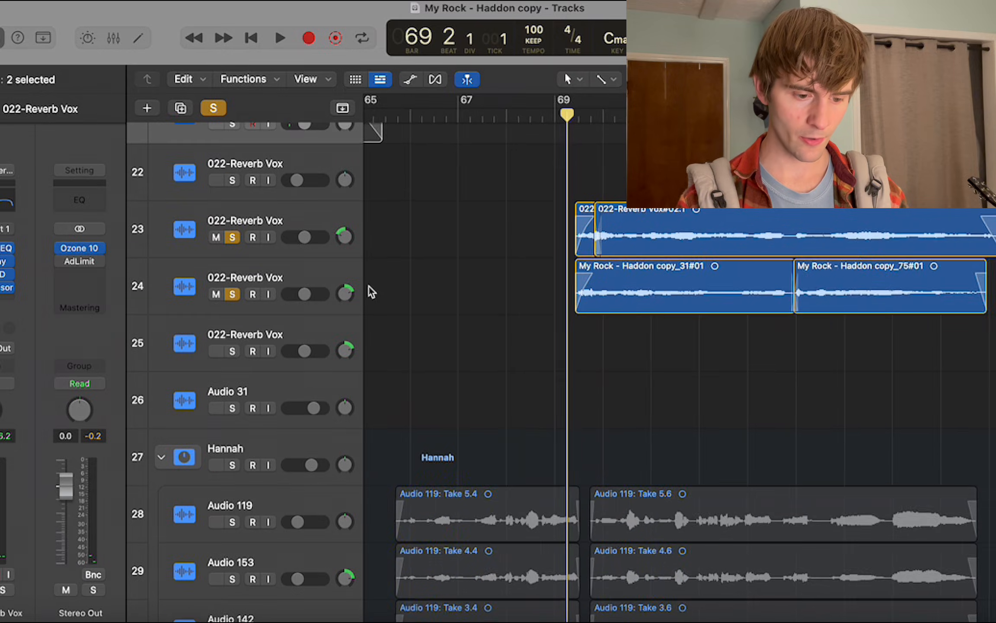
{"action": "scroll", "coordinate": [369, 285], "scroll_direction": "up", "scroll_amount": 3}
{"action": "scroll", "coordinate": [369, 285], "scroll_direction": "down", "scroll_amount": 2}
{"action": "scroll", "coordinate": [369, 286], "scroll_direction": "left", "scroll_amount": 1}
{"action": "scroll", "coordinate": [369, 286], "scroll_direction": "up", "scroll_amount": 3}
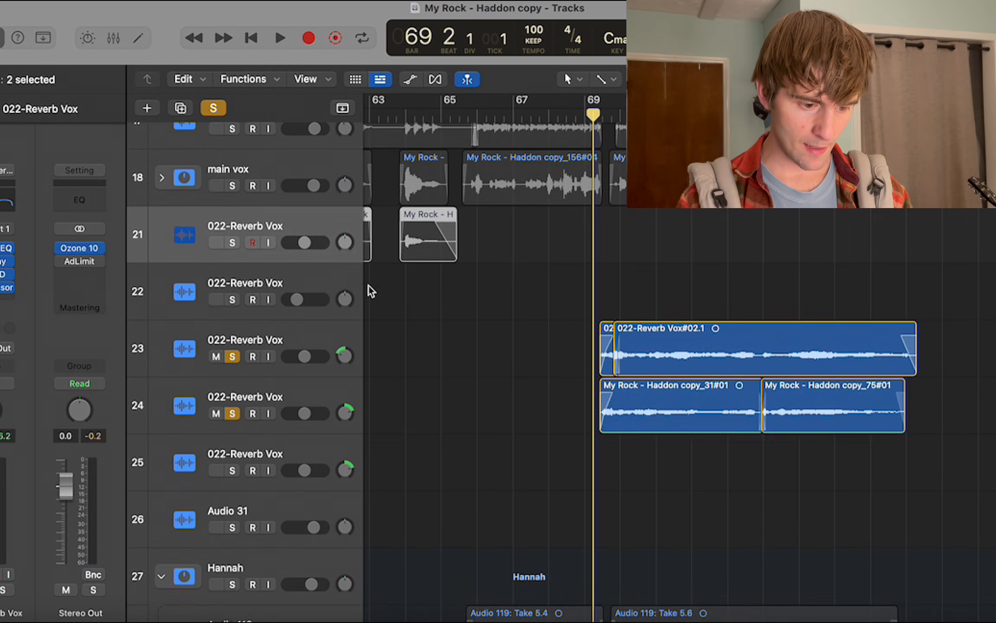
{"action": "left_click_drag", "start_coordinate": [530, 232], "coordinate": [404, 281]}
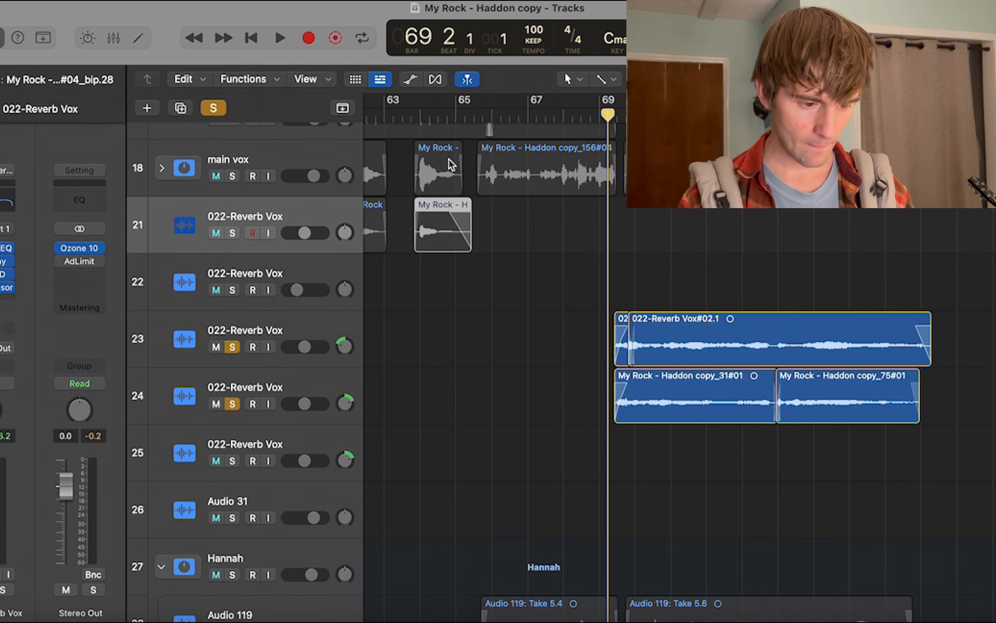
Play the two soloed reverb vocals from bar 69 into bar 73, return to the middle of bar 69 and clear the solos.
{"action": "scroll", "coordinate": [449, 165], "scroll_direction": "right", "scroll_amount": 5}
{"action": "scroll", "coordinate": [451, 166], "scroll_direction": "up", "scroll_amount": 3}
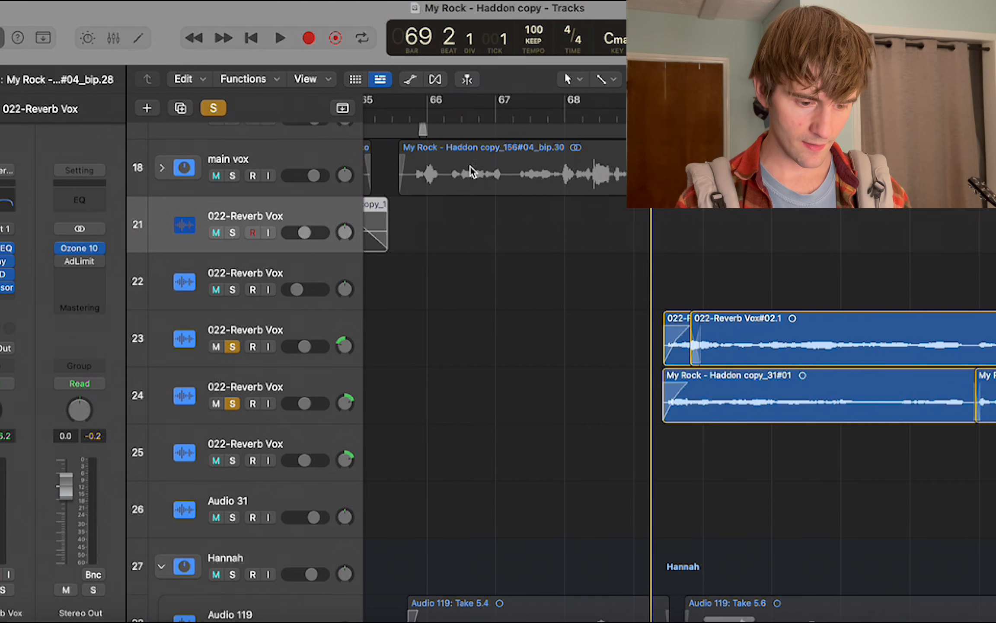
{"action": "scroll", "coordinate": [515, 182], "scroll_direction": "right", "scroll_amount": 4}
{"action": "scroll", "coordinate": [515, 183], "scroll_direction": "down", "scroll_amount": 2}
{"action": "scroll", "coordinate": [515, 183], "scroll_direction": "right", "scroll_amount": 2}
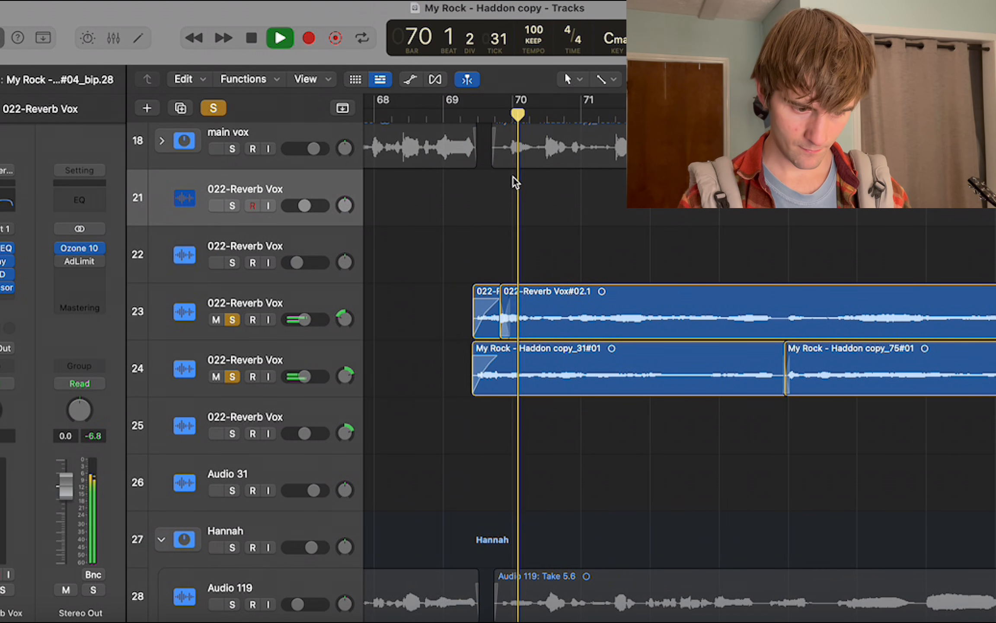
{"action": "scroll", "coordinate": [529, 216], "scroll_direction": "right", "scroll_amount": 2}
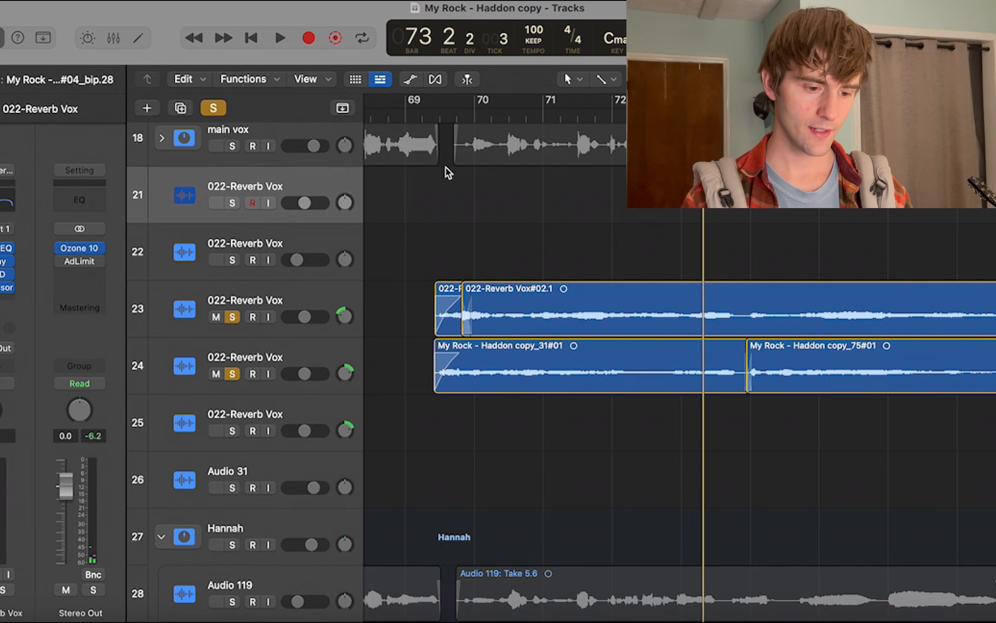
{"action": "left_click", "coordinate": [442, 113]}
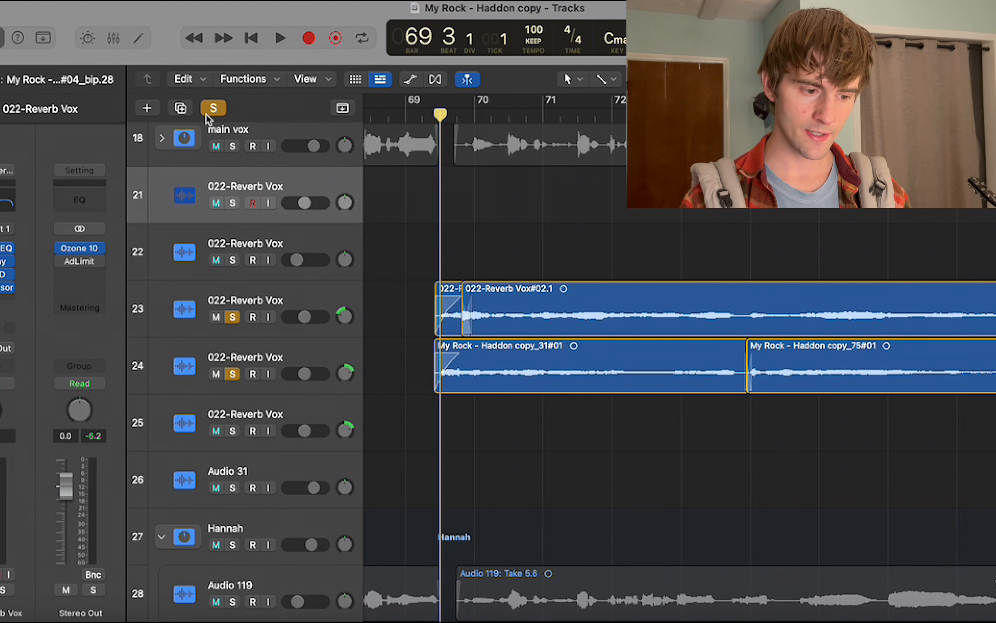
{"action": "left_click", "coordinate": [213, 108]}
Collapse the Layers and Hannah track stacks and look through the tracks below them around bar 70.
{"action": "scroll", "coordinate": [392, 281], "scroll_direction": "down", "scroll_amount": 10}
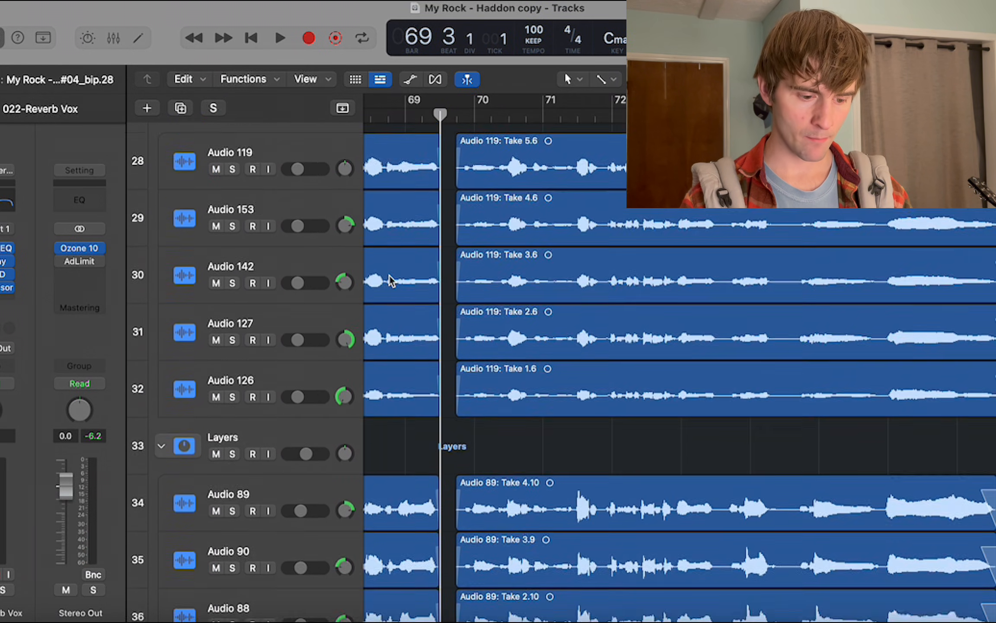
{"action": "scroll", "coordinate": [392, 281], "scroll_direction": "up", "scroll_amount": 1}
{"action": "left_click", "coordinate": [160, 416]}
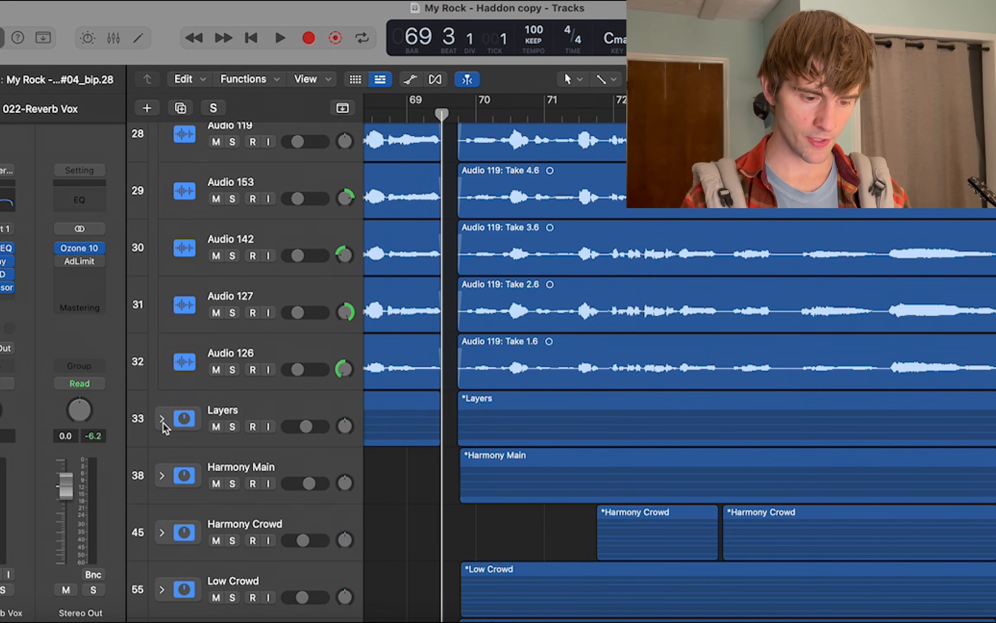
{"action": "scroll", "coordinate": [175, 423], "scroll_direction": "up", "scroll_amount": 3}
{"action": "left_click", "coordinate": [161, 175]}
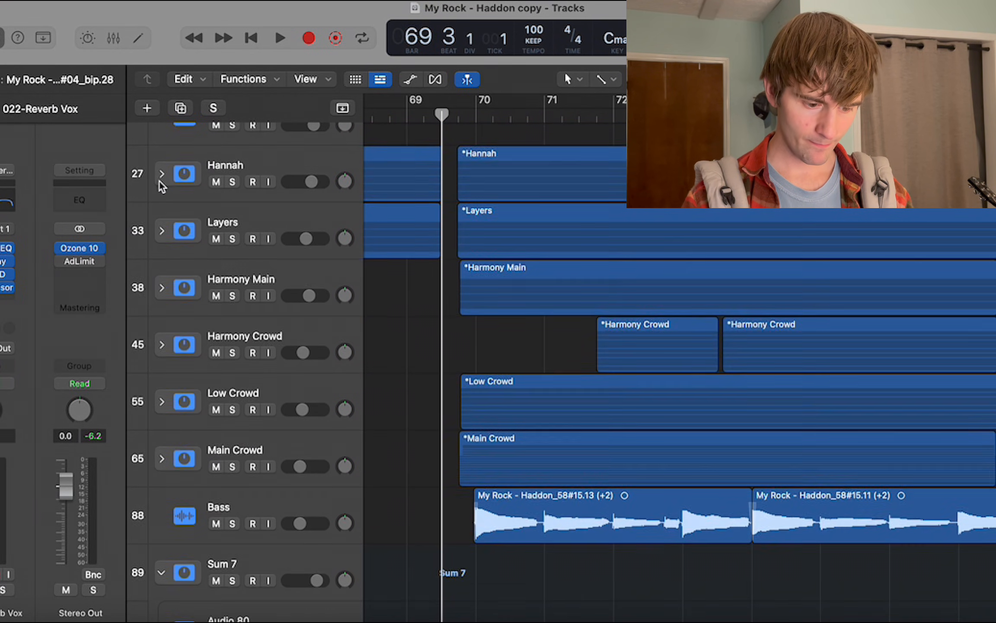
{"action": "scroll", "coordinate": [161, 185], "scroll_direction": "down", "scroll_amount": 8}
{"action": "scroll", "coordinate": [168, 179], "scroll_direction": "down", "scroll_amount": 5}
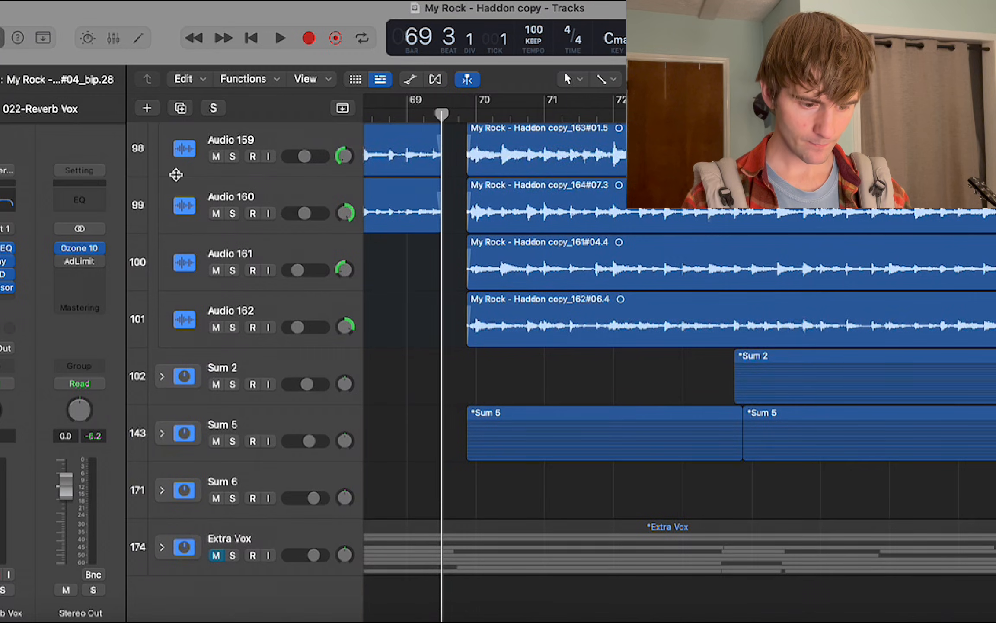
Solo Raw Crash 3, Gong and the Blue Ridge Kit on track 15, and select their three regions at bar 70.
{"action": "scroll", "coordinate": [399, 201], "scroll_direction": "up", "scroll_amount": 15}
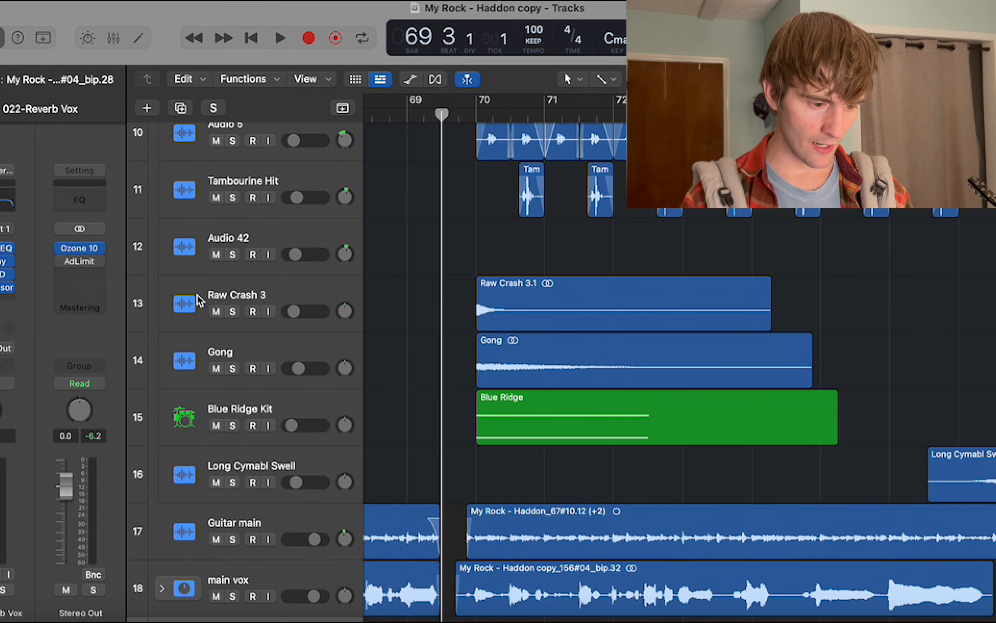
{"action": "left_click_drag", "start_coordinate": [232, 425], "coordinate": [234, 314]}
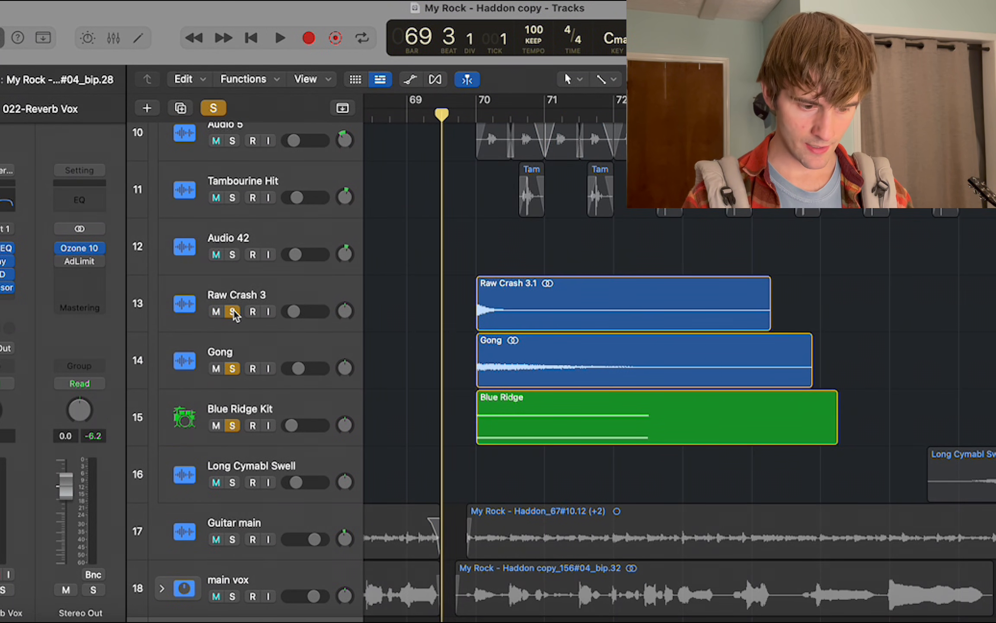
{"action": "scroll", "coordinate": [496, 300], "scroll_direction": "up", "scroll_amount": 1}
{"action": "left_click_drag", "start_coordinate": [432, 285], "coordinate": [552, 451]}
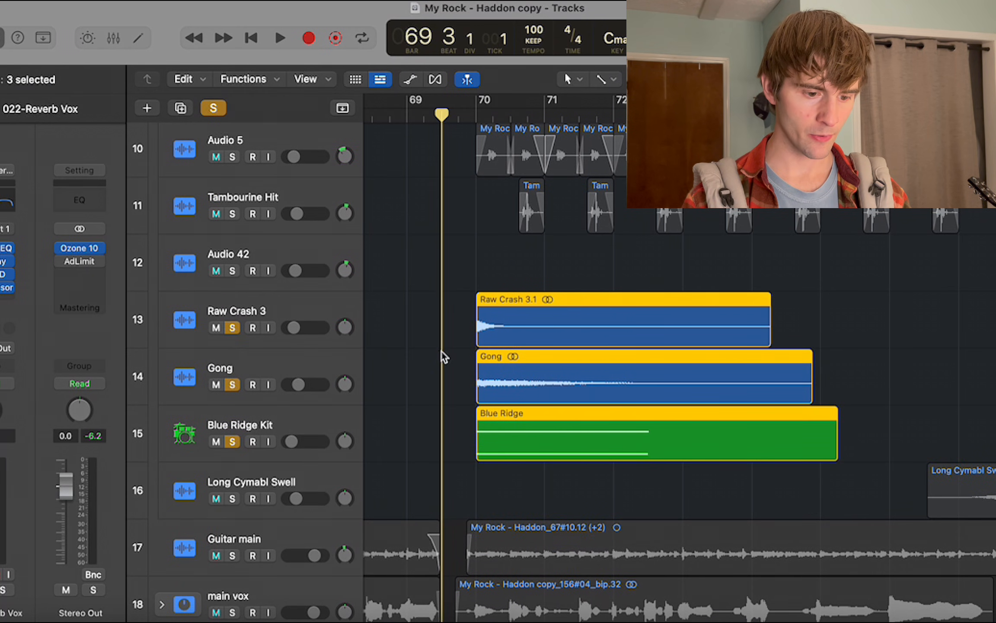
Play the soloed crash, gong and kit hits from just before bar 70 into bar 73.
{"action": "scroll", "coordinate": [492, 121], "scroll_direction": "up", "scroll_amount": 3}
{"action": "left_click", "coordinate": [463, 117]}
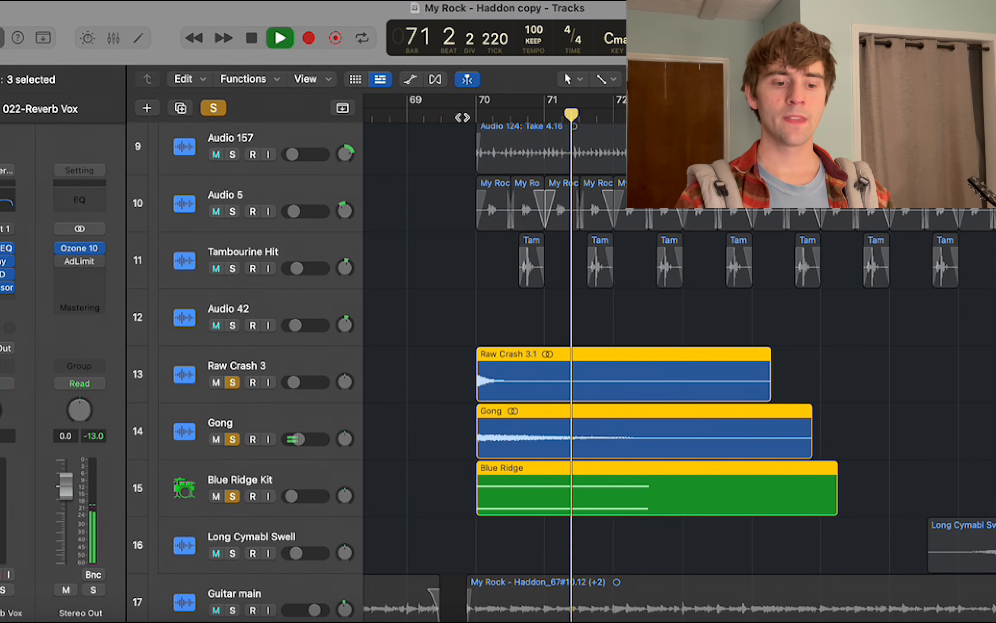
{"action": "scroll", "coordinate": [467, 134], "scroll_direction": "up", "scroll_amount": 1}
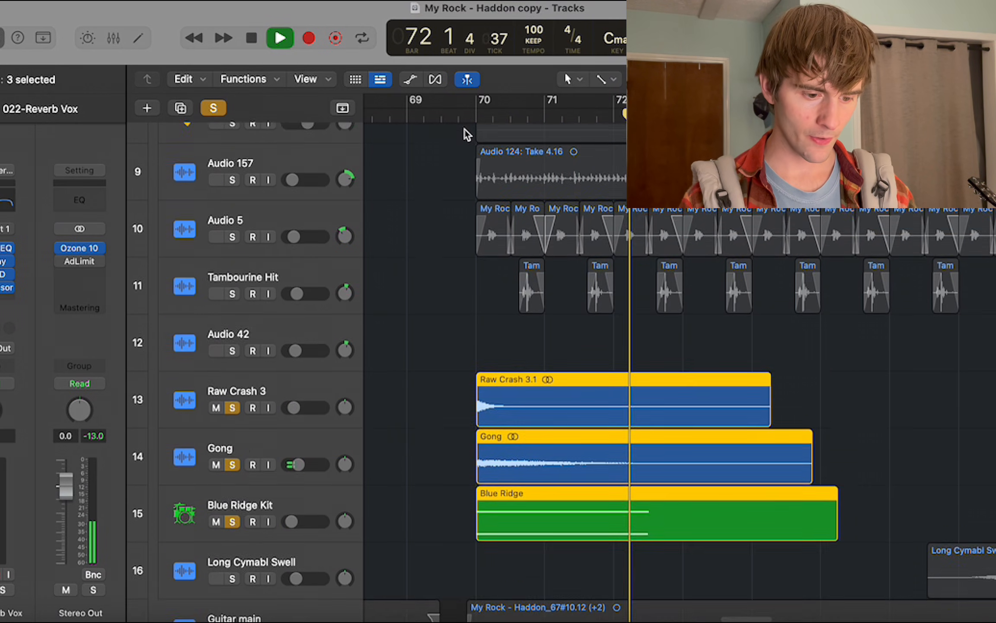
{"action": "scroll", "coordinate": [467, 134], "scroll_direction": "up", "scroll_amount": 4}
{"action": "scroll", "coordinate": [465, 129], "scroll_direction": "down", "scroll_amount": 4}
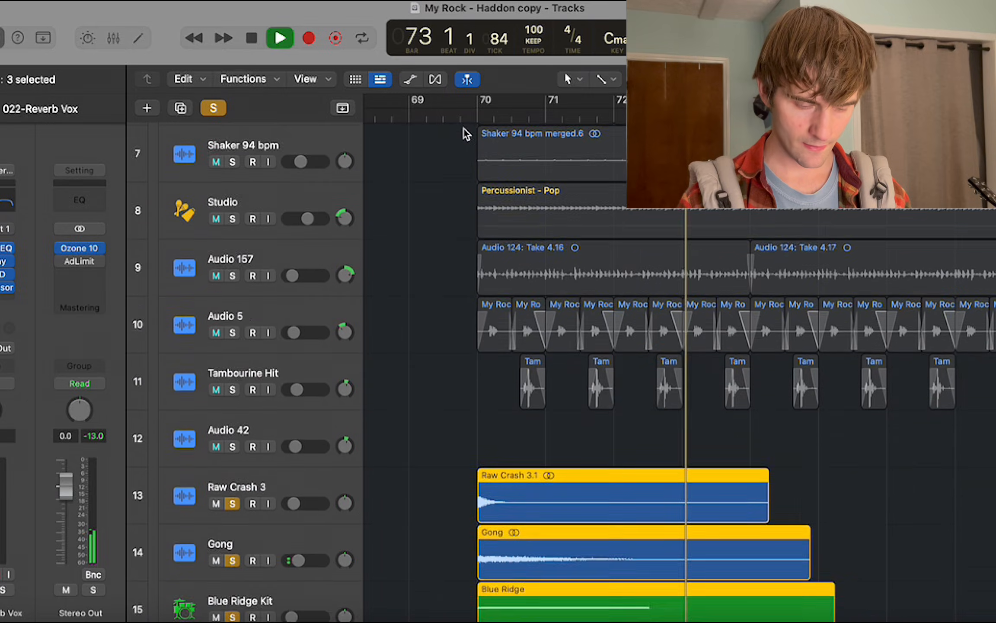
Clear the solos during playback and continue the full mix from bar 73 into bar 75.
{"action": "left_click", "coordinate": [212, 108]}
{"action": "scroll", "coordinate": [531, 261], "scroll_direction": "right", "scroll_amount": 2}
{"action": "scroll", "coordinate": [530, 259], "scroll_direction": "down", "scroll_amount": 5}
{"action": "scroll", "coordinate": [530, 259], "scroll_direction": "right", "scroll_amount": 2}
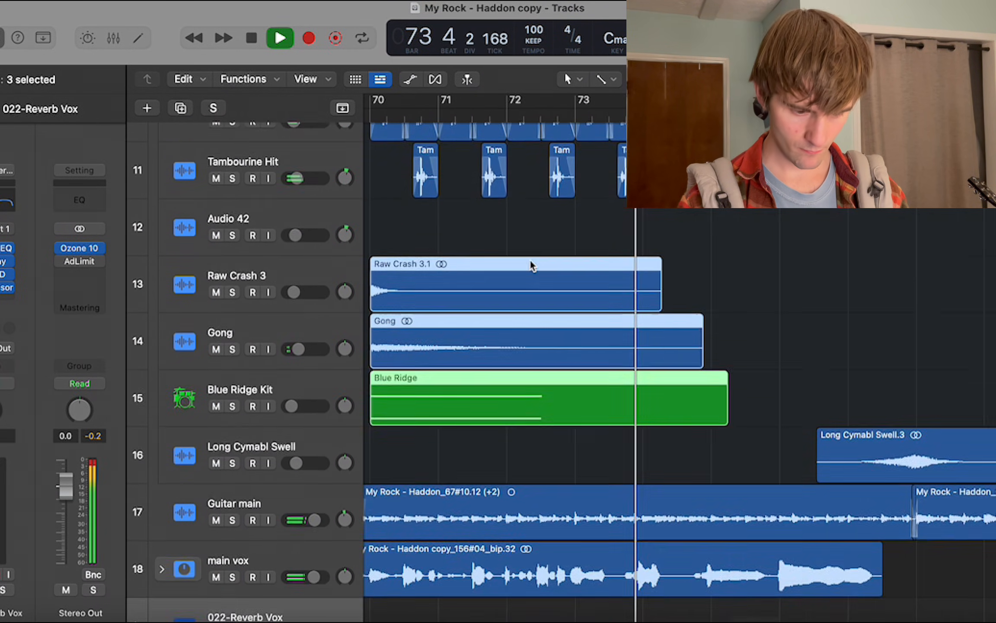
{"action": "scroll", "coordinate": [532, 265], "scroll_direction": "right", "scroll_amount": 1}
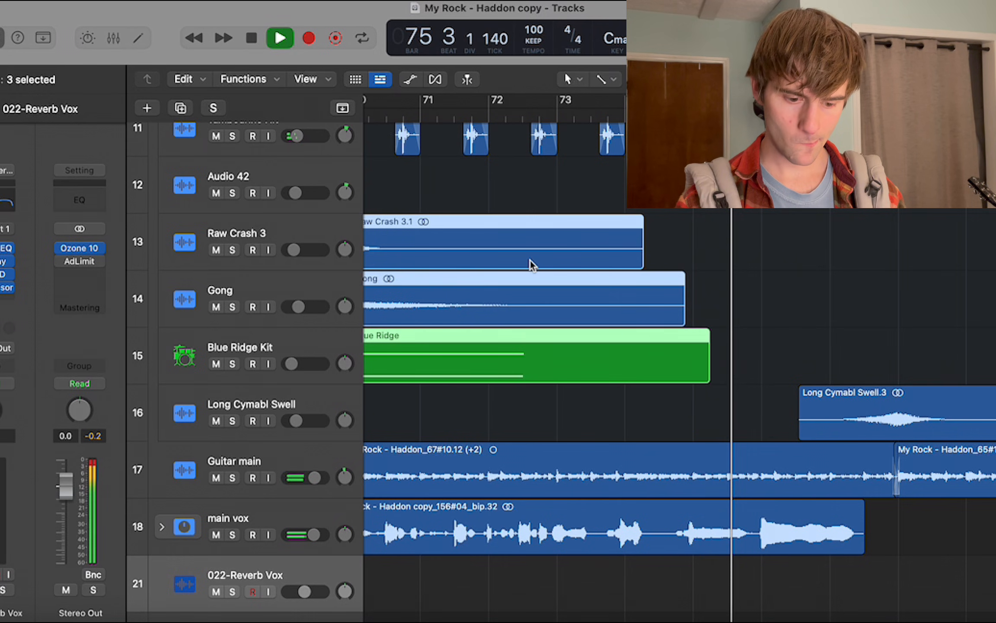
Follow the full mix past the Long Cymabl Swell and through the crowd and bass tracks, and stop in bar 79.
{"action": "scroll", "coordinate": [532, 264], "scroll_direction": "down", "scroll_amount": 3}
{"action": "scroll", "coordinate": [531, 265], "scroll_direction": "right", "scroll_amount": 5}
{"action": "scroll", "coordinate": [532, 264], "scroll_direction": "down", "scroll_amount": 2}
{"action": "scroll", "coordinate": [531, 264], "scroll_direction": "down", "scroll_amount": 3}
{"action": "scroll", "coordinate": [532, 265], "scroll_direction": "right", "scroll_amount": 2}
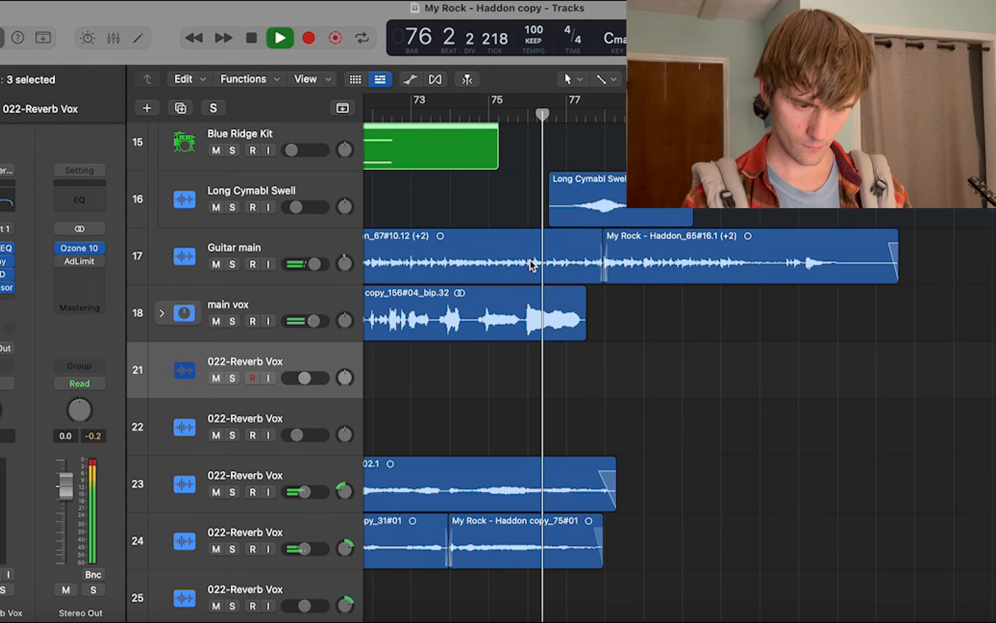
{"action": "scroll", "coordinate": [532, 265], "scroll_direction": "left", "scroll_amount": 1}
{"action": "scroll", "coordinate": [532, 265], "scroll_direction": "up", "scroll_amount": 3}
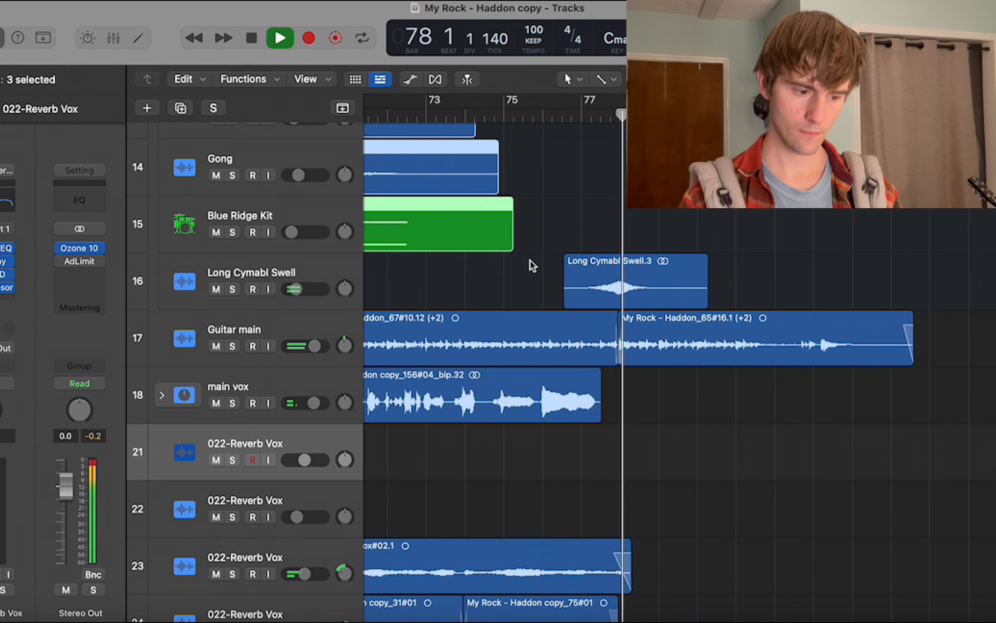
{"action": "scroll", "coordinate": [531, 265], "scroll_direction": "right", "scroll_amount": 3}
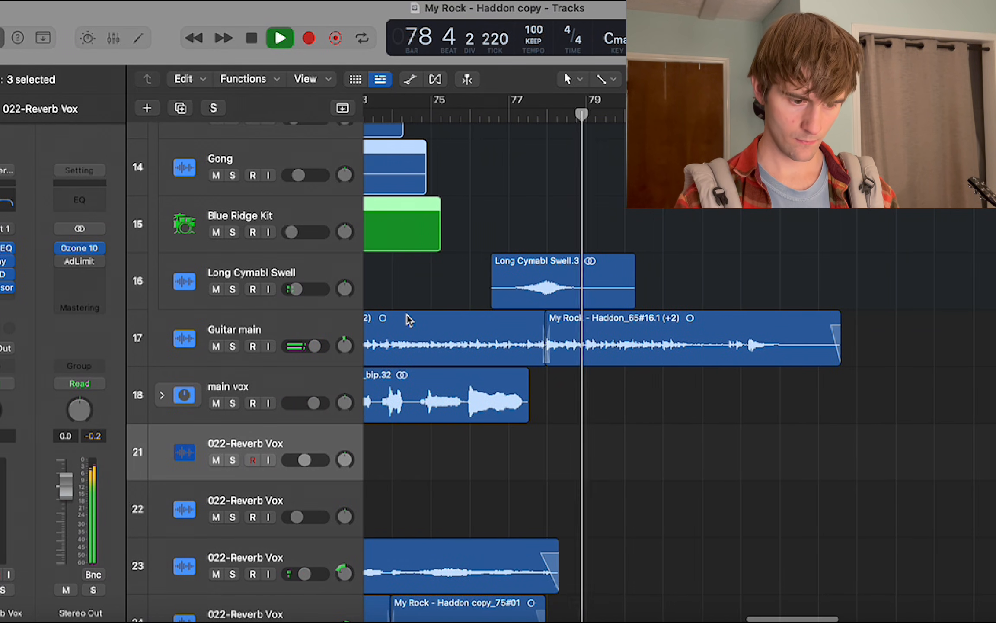
{"action": "scroll", "coordinate": [404, 319], "scroll_direction": "down", "scroll_amount": 10}
{"action": "scroll", "coordinate": [401, 321], "scroll_direction": "down", "scroll_amount": 3}
{"action": "key", "text": "space"}
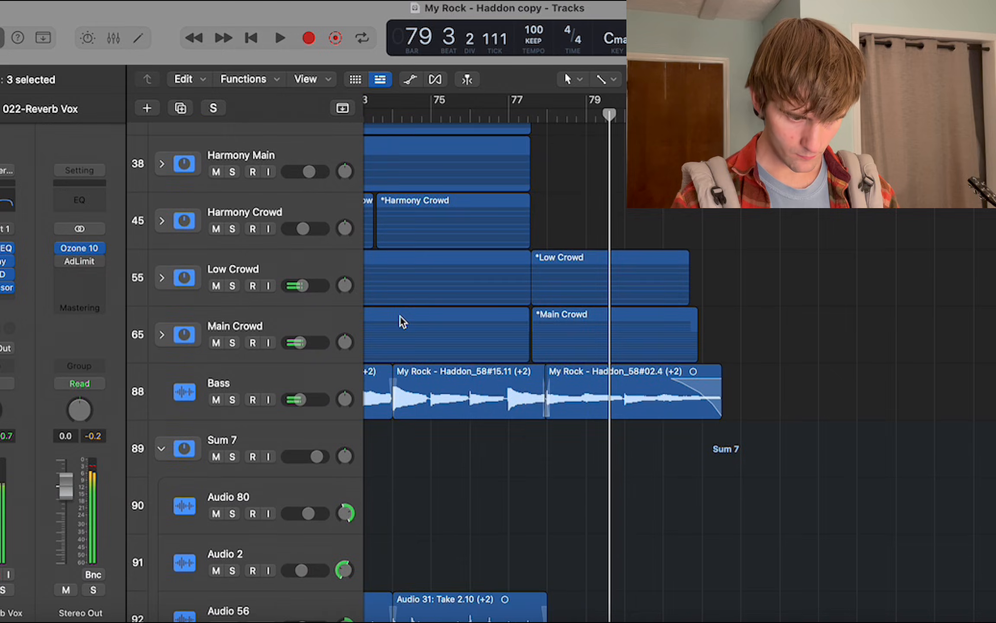
Examine the whole song arrangement across all tracks, from the opening bars to the outro near bar 78.
{"action": "scroll", "coordinate": [401, 321], "scroll_direction": "up", "scroll_amount": 7}
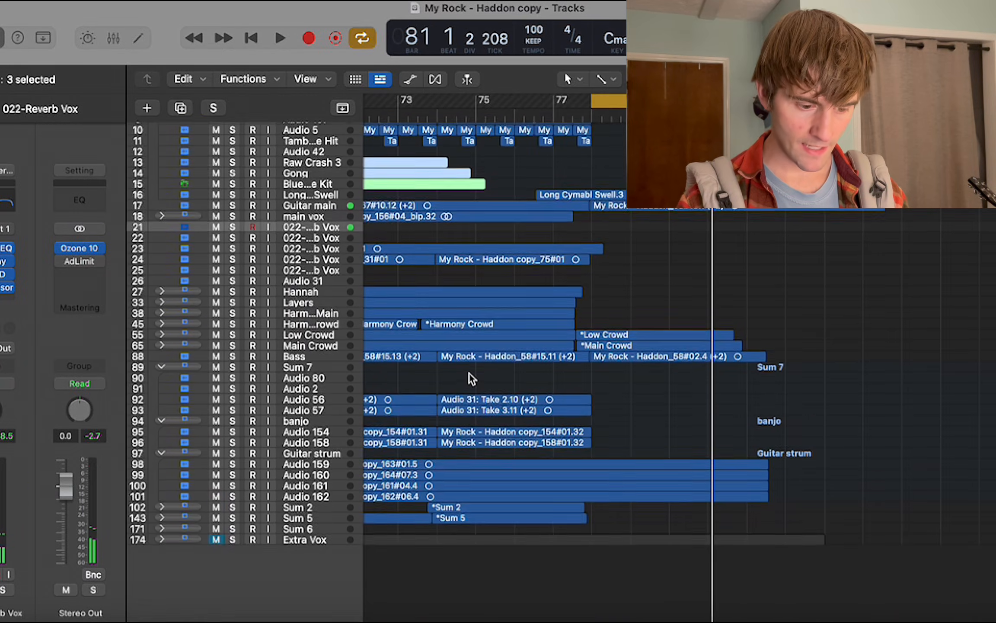
{"action": "scroll", "coordinate": [470, 379], "scroll_direction": "up", "scroll_amount": 3}
{"action": "scroll", "coordinate": [471, 378], "scroll_direction": "up", "scroll_amount": 1}
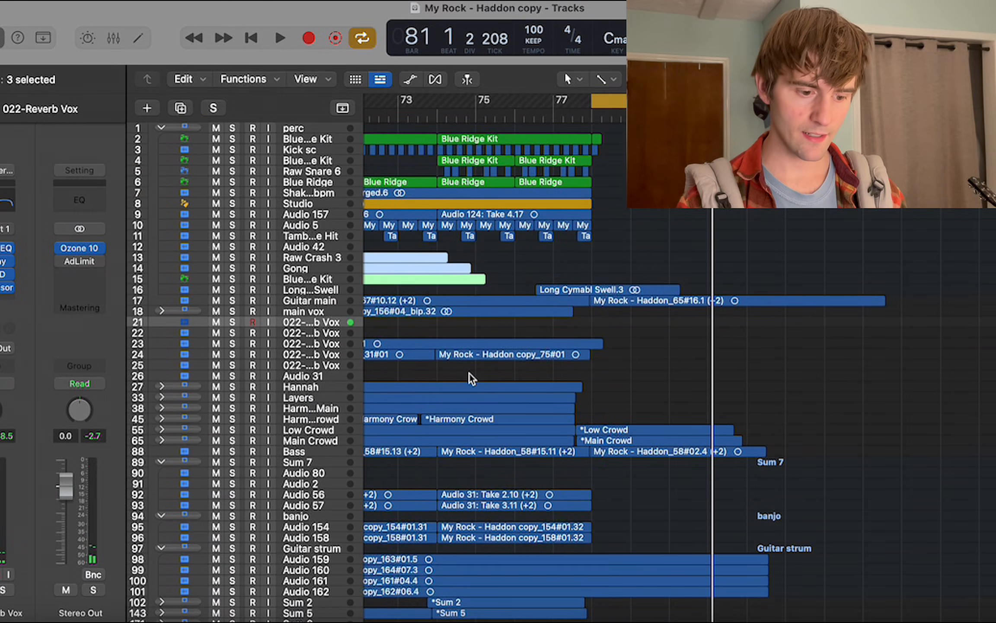
{"action": "scroll", "coordinate": [471, 378], "scroll_direction": "left", "scroll_amount": 10}
{"action": "scroll", "coordinate": [471, 379], "scroll_direction": "left", "scroll_amount": 10}
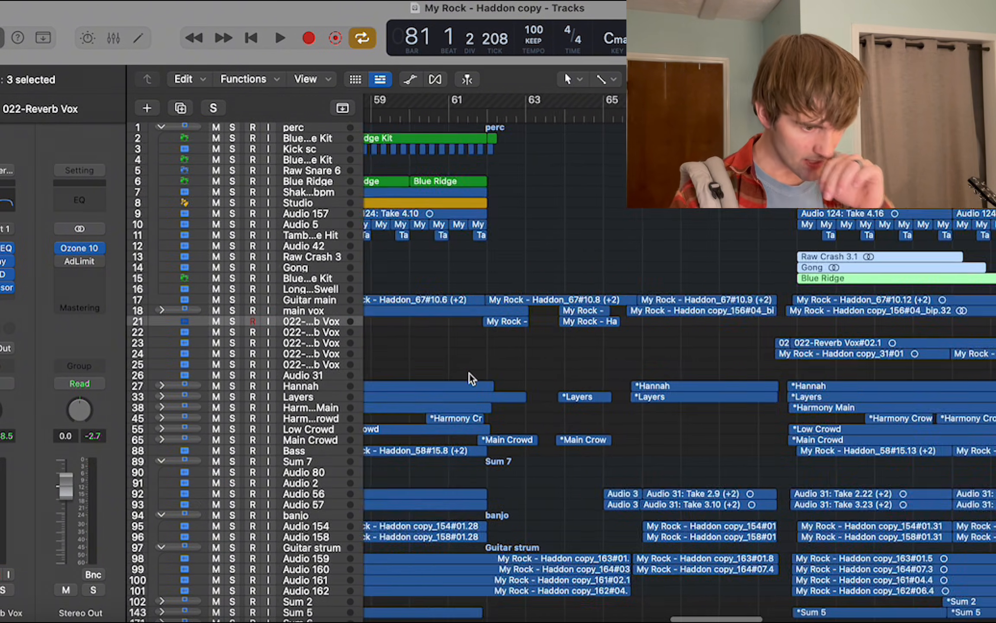
{"action": "scroll", "coordinate": [477, 373], "scroll_direction": "down", "scroll_amount": 1}
{"action": "scroll", "coordinate": [476, 373], "scroll_direction": "down", "scroll_amount": 10}
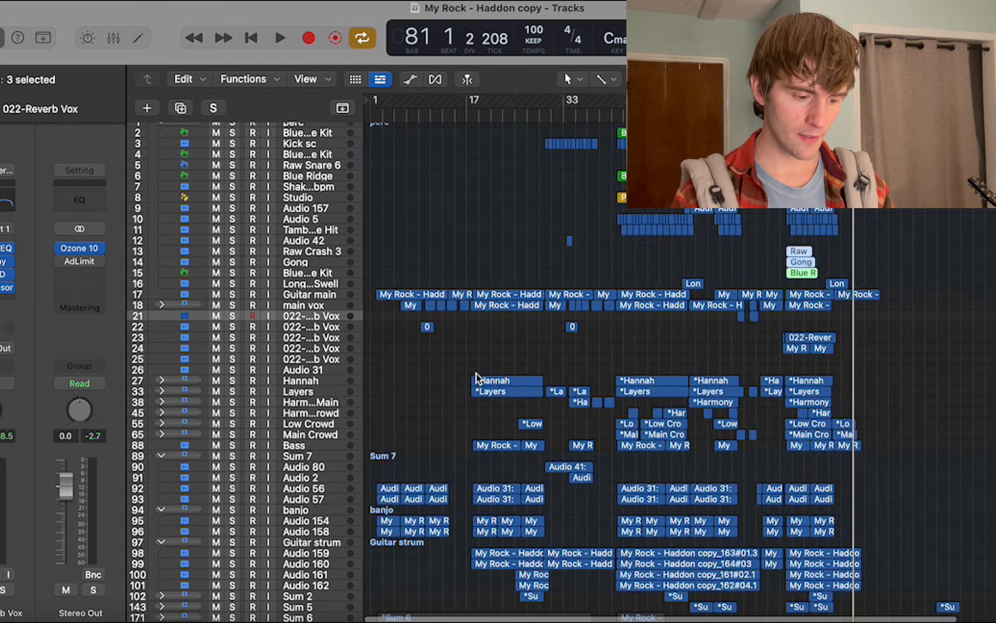
{"action": "scroll", "coordinate": [477, 373], "scroll_direction": "up", "scroll_amount": 10}
{"action": "scroll", "coordinate": [477, 372], "scroll_direction": "right", "scroll_amount": 10}
{"action": "scroll", "coordinate": [476, 373], "scroll_direction": "up", "scroll_amount": 5}
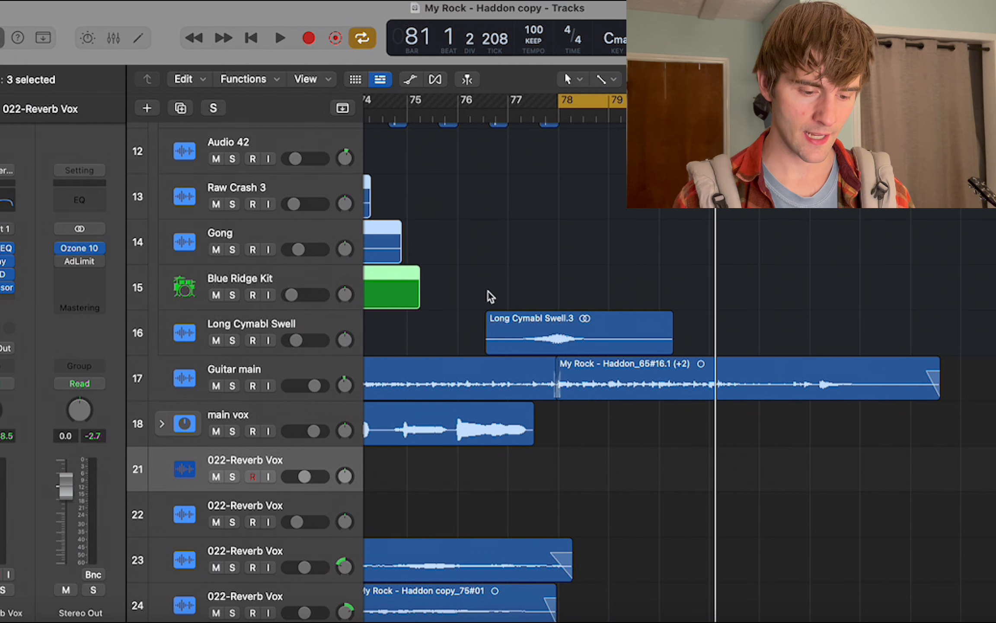
Turn cycle mode off and bring the outro regions around bars 77 to 81 into view.
{"action": "scroll", "coordinate": [491, 296], "scroll_direction": "up", "scroll_amount": 2}
{"action": "key", "text": "c"}
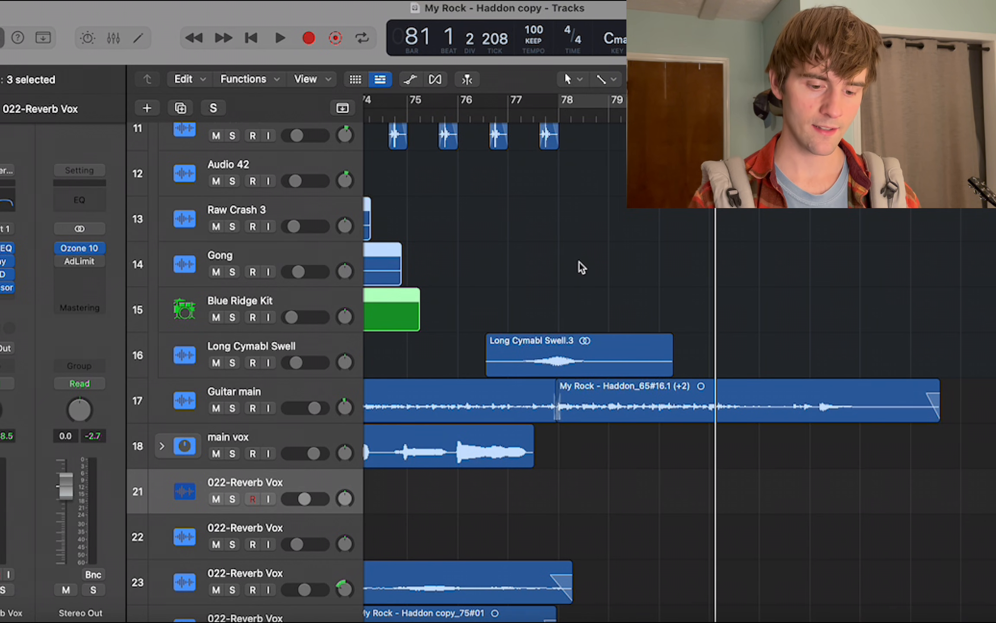
{"action": "scroll", "coordinate": [579, 266], "scroll_direction": "right", "scroll_amount": 5}
{"action": "scroll", "coordinate": [579, 266], "scroll_direction": "left", "scroll_amount": 2}
{"action": "scroll", "coordinate": [579, 266], "scroll_direction": "down", "scroll_amount": 1}
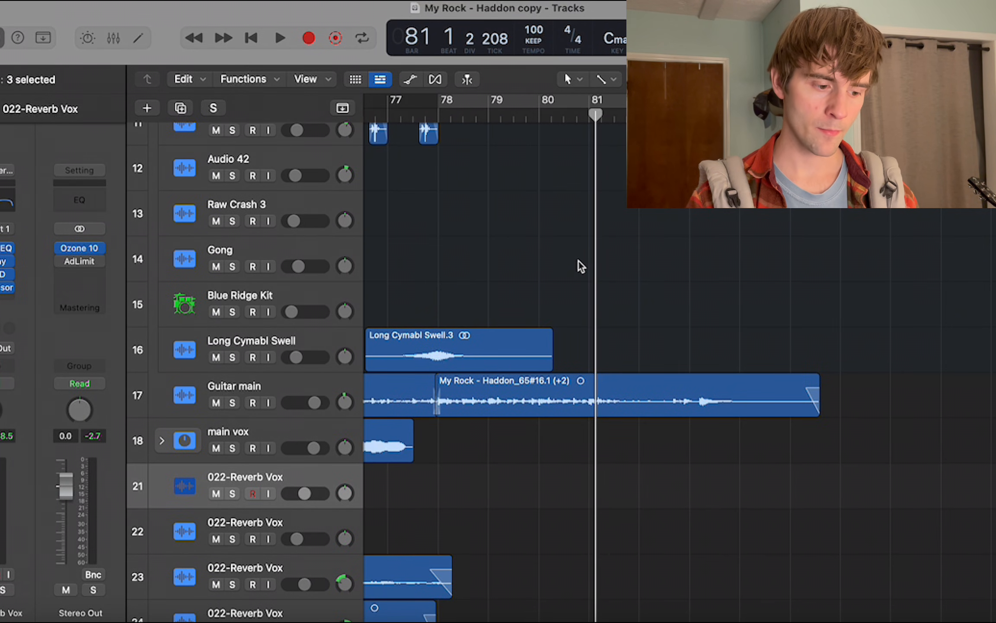